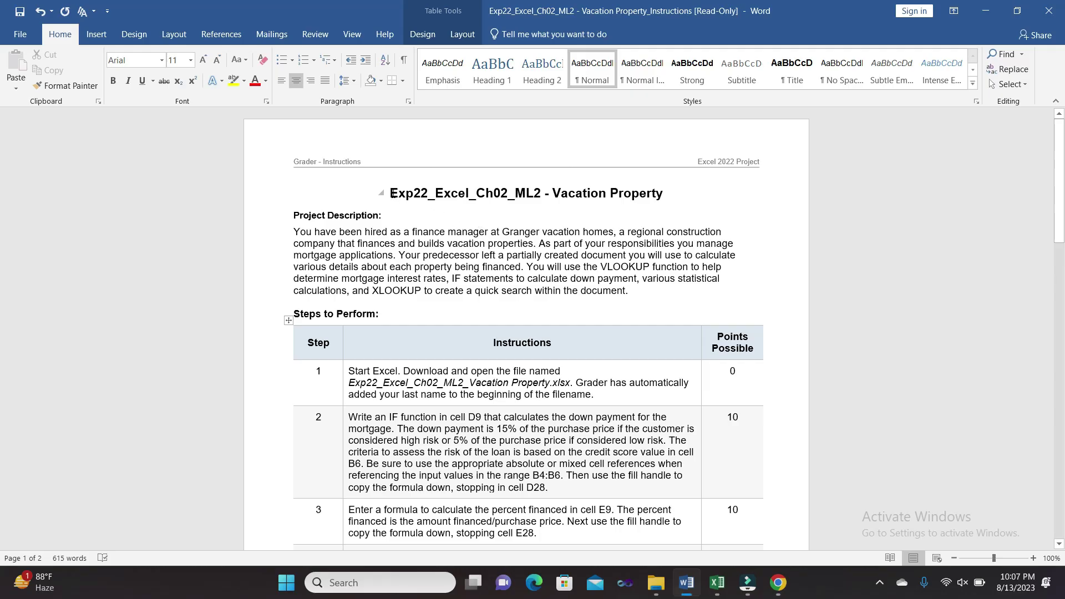
Step: Highlight the document title in yellow; highlight the project description, then remove that highlight
drag(391, 194, 668, 195)
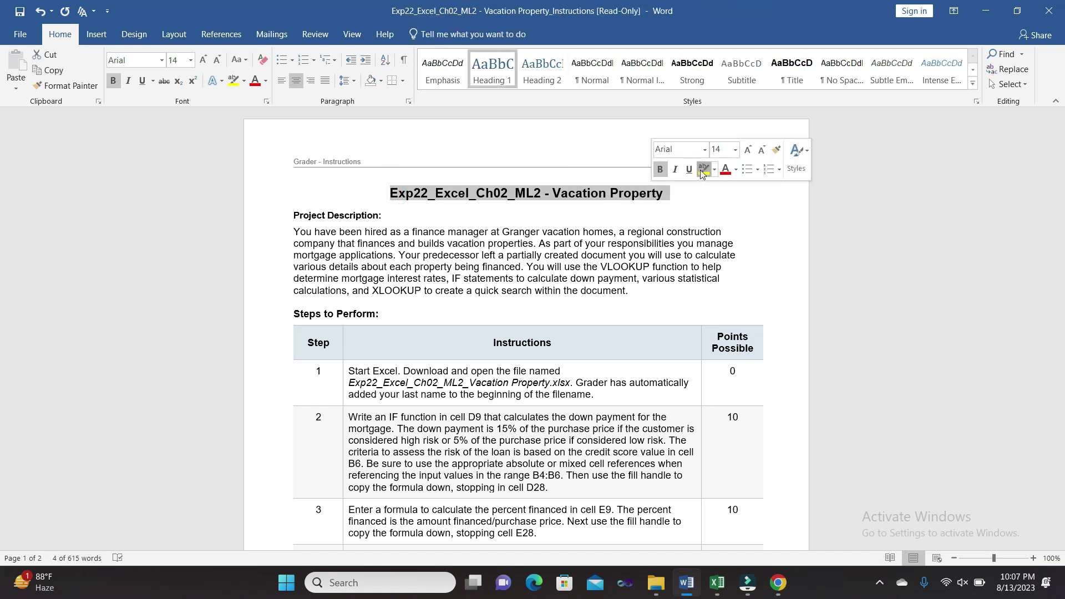
click(703, 169)
click(406, 243)
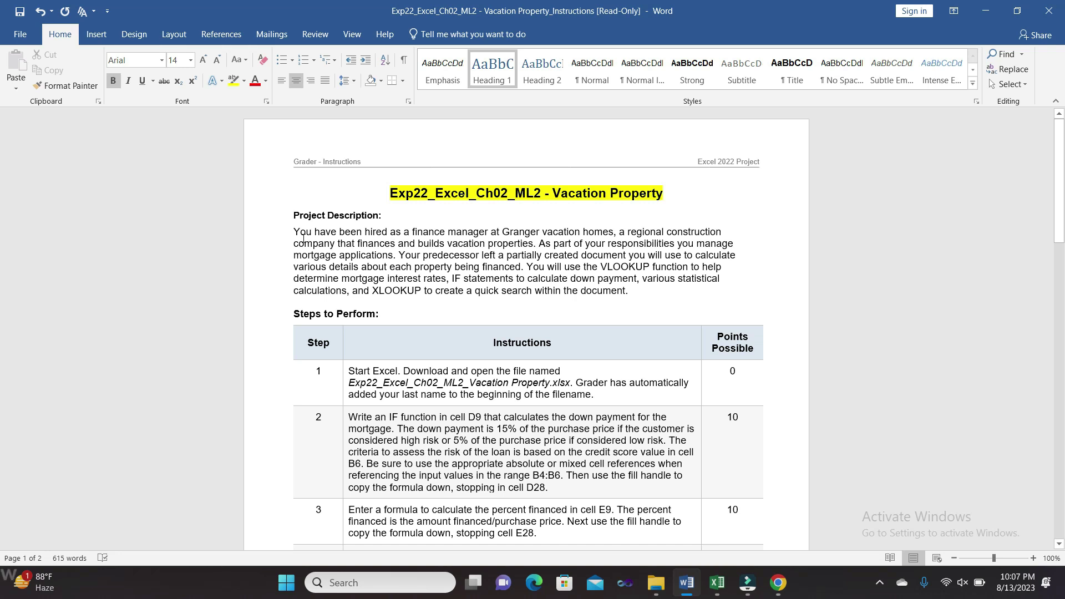
drag(294, 231, 629, 291)
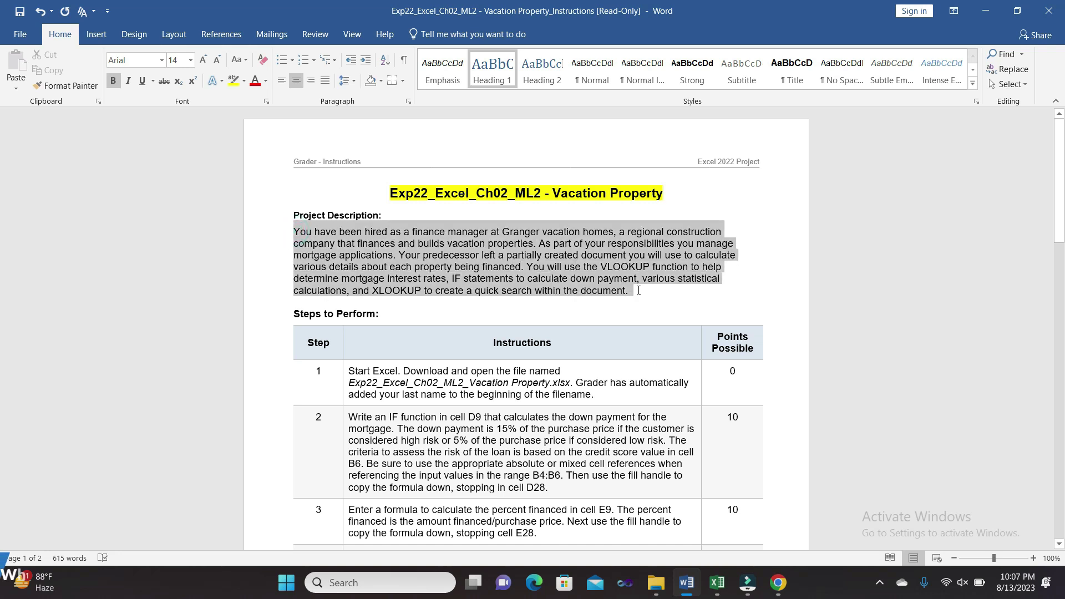
click(691, 265)
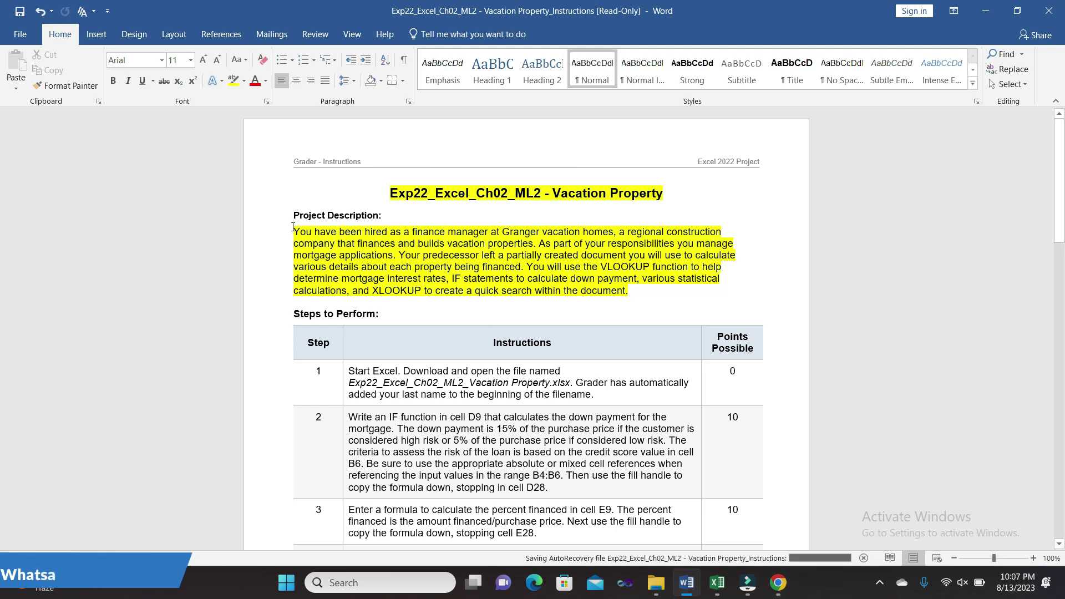
drag(293, 228, 639, 296)
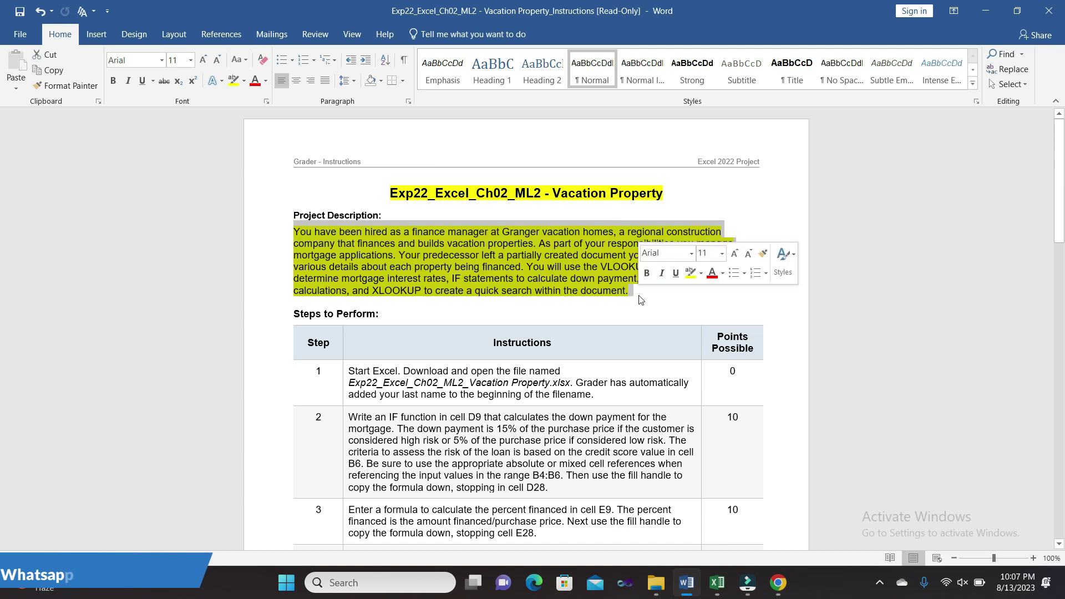
click(690, 275)
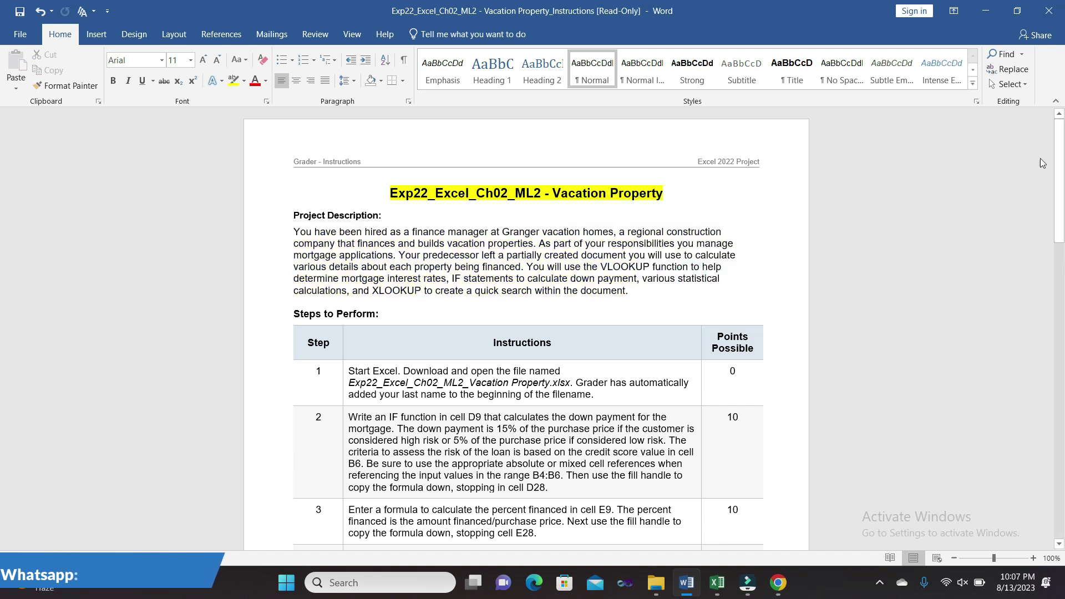
Step: Highlight the step 1 instructions in yellow
drag(1060, 161, 1060, 197)
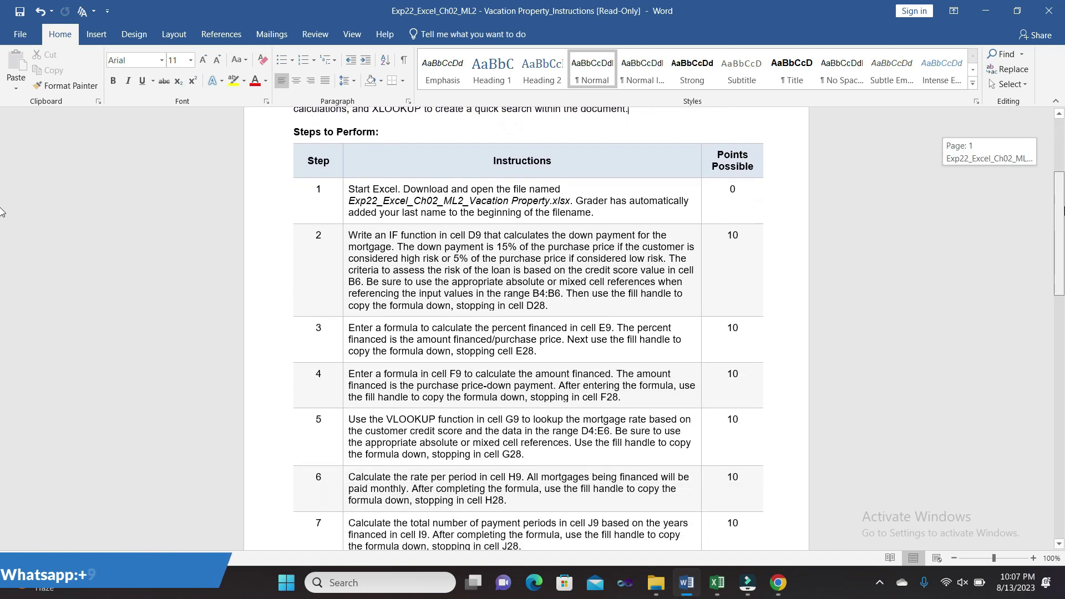
drag(2, 197, 350, 167)
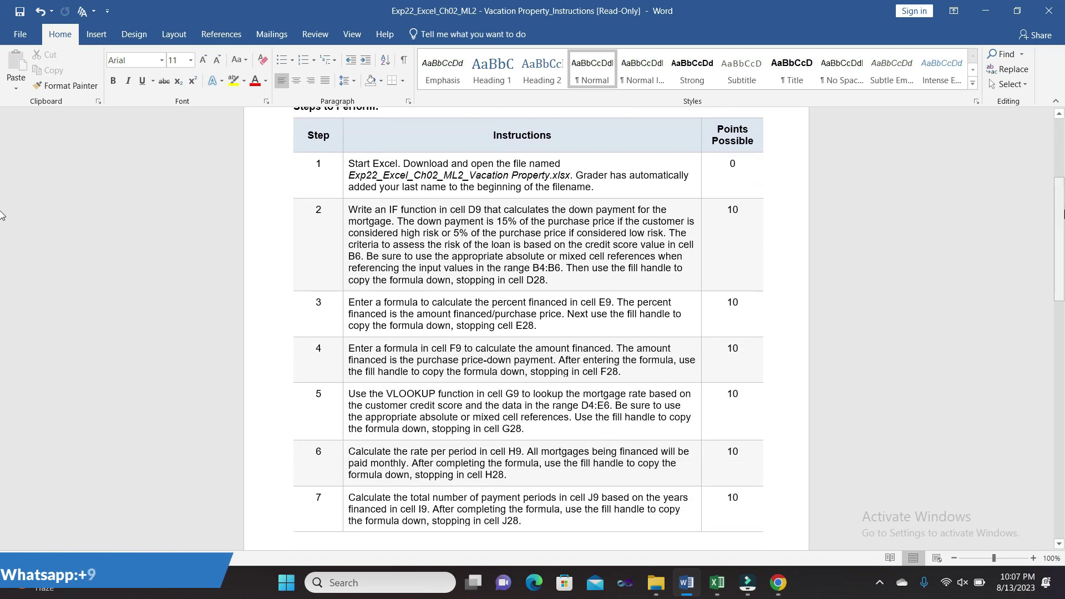
click(345, 168)
click(400, 145)
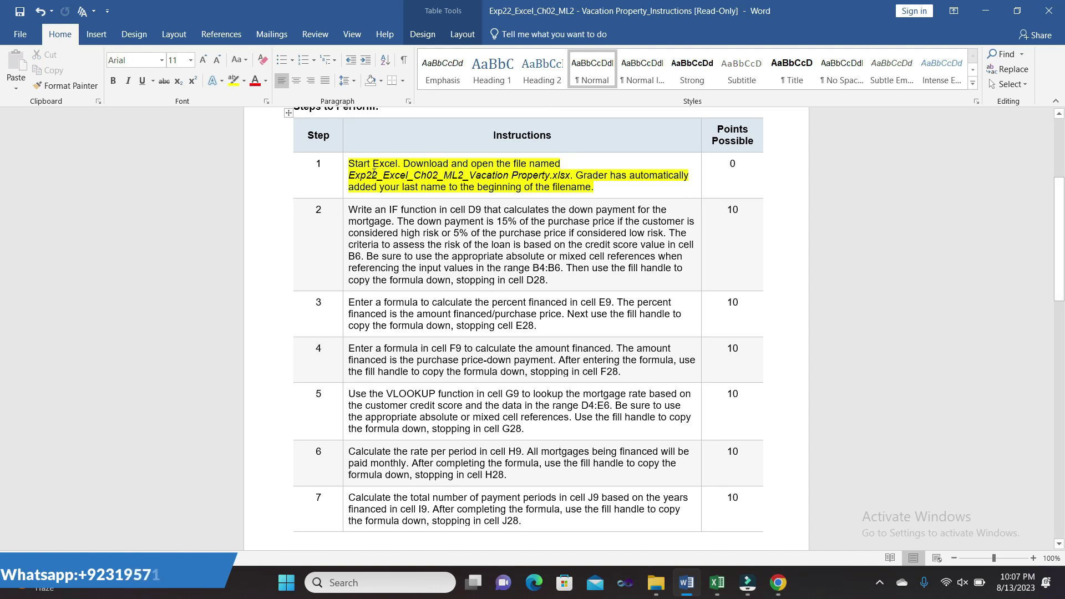
Step: Select the workbook file name in step 1, then bring up the Vacation Property workbook in Excel
click(351, 176)
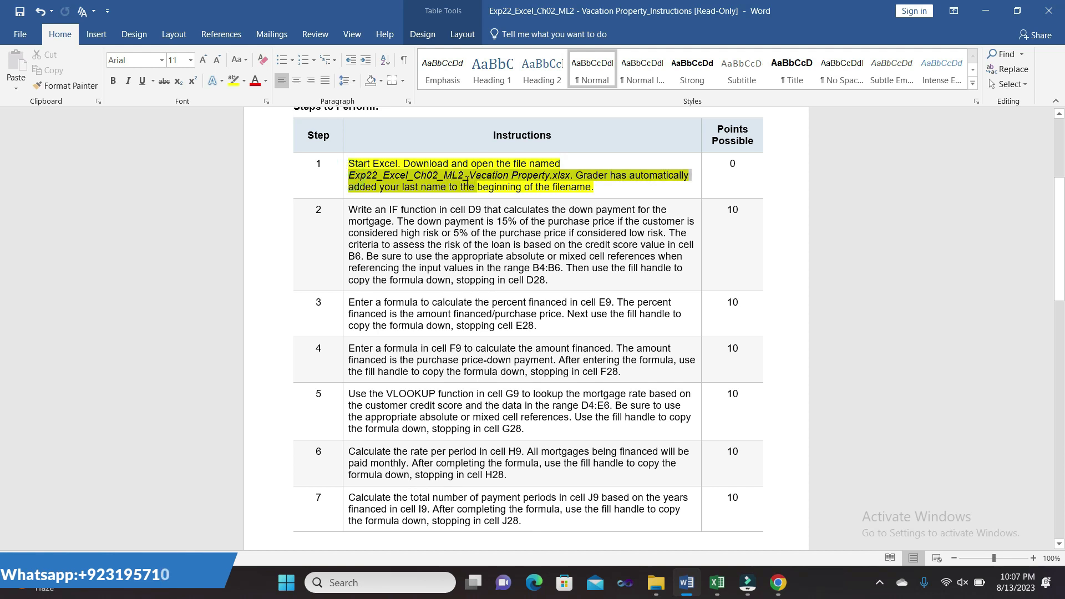
drag(351, 176, 575, 176)
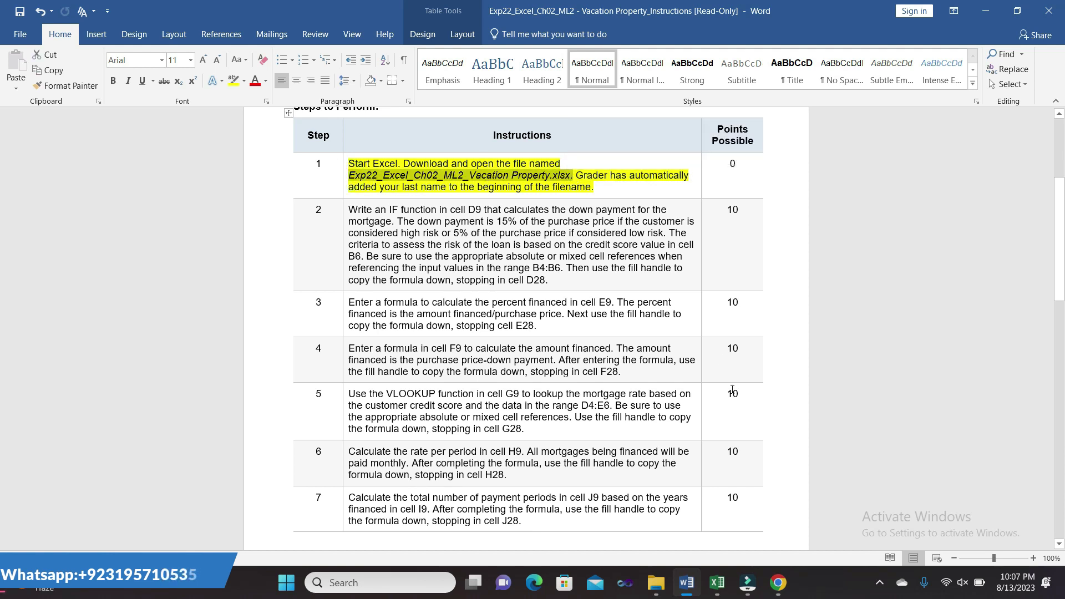
click(711, 583)
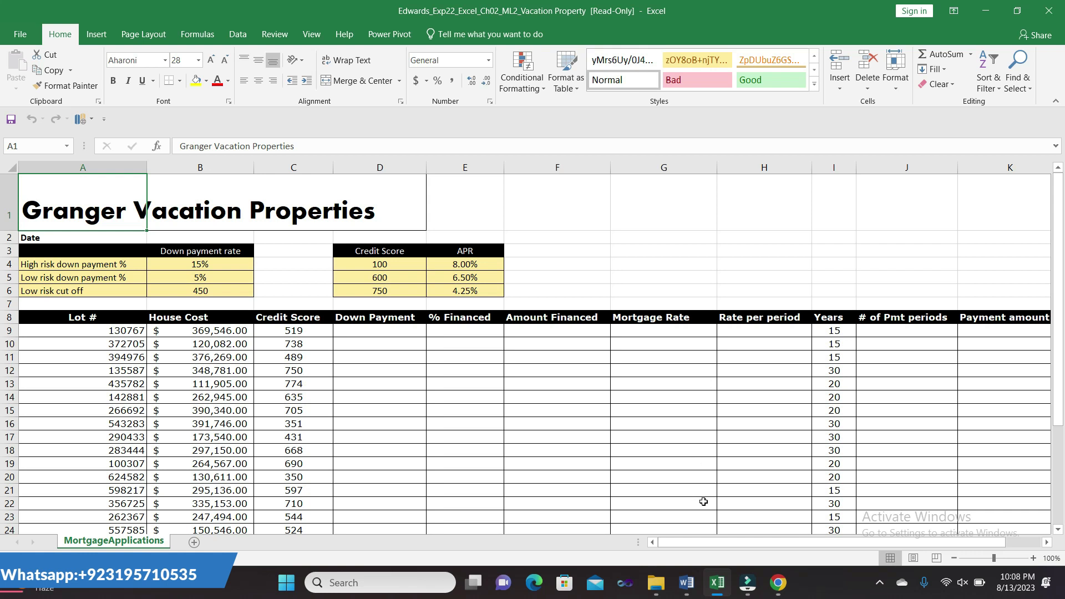
Step: Back in Word, highlight the step 2 instructions in yellow and select the text through B4:B6
click(692, 588)
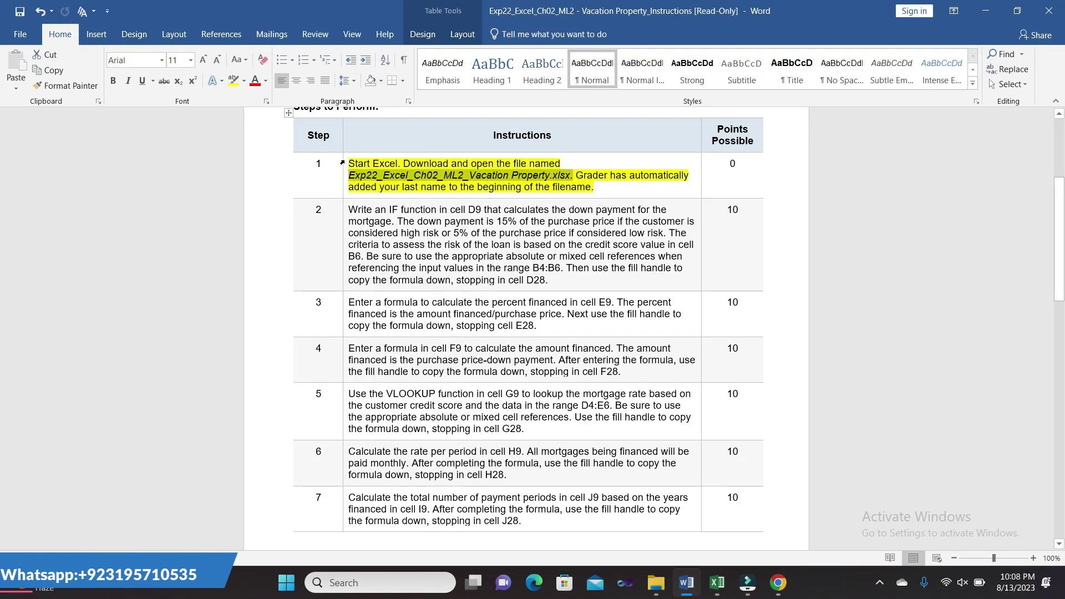
click(390, 206)
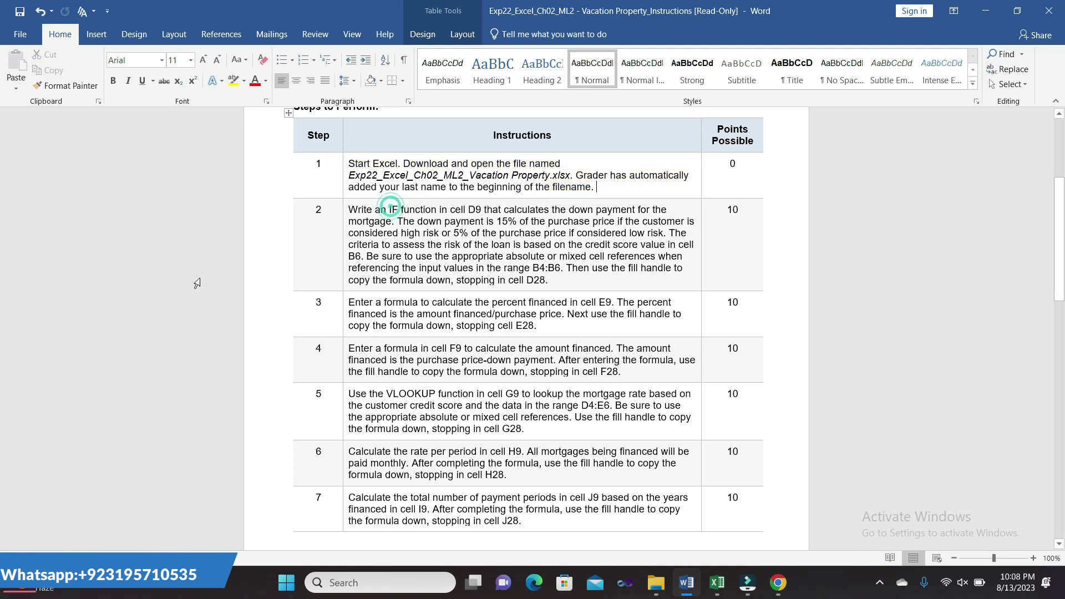
click(343, 209)
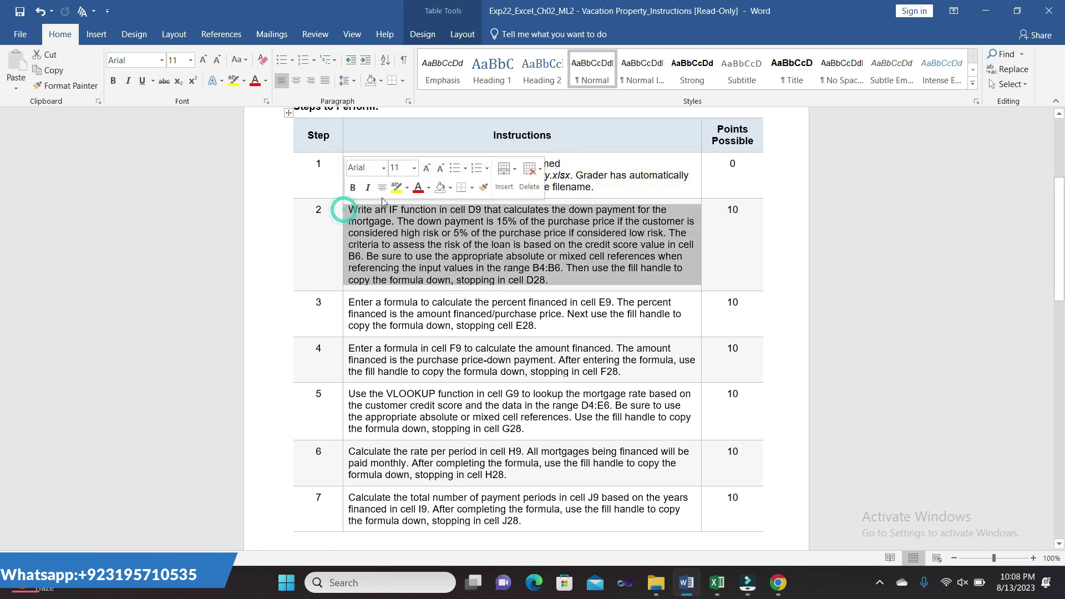
click(396, 186)
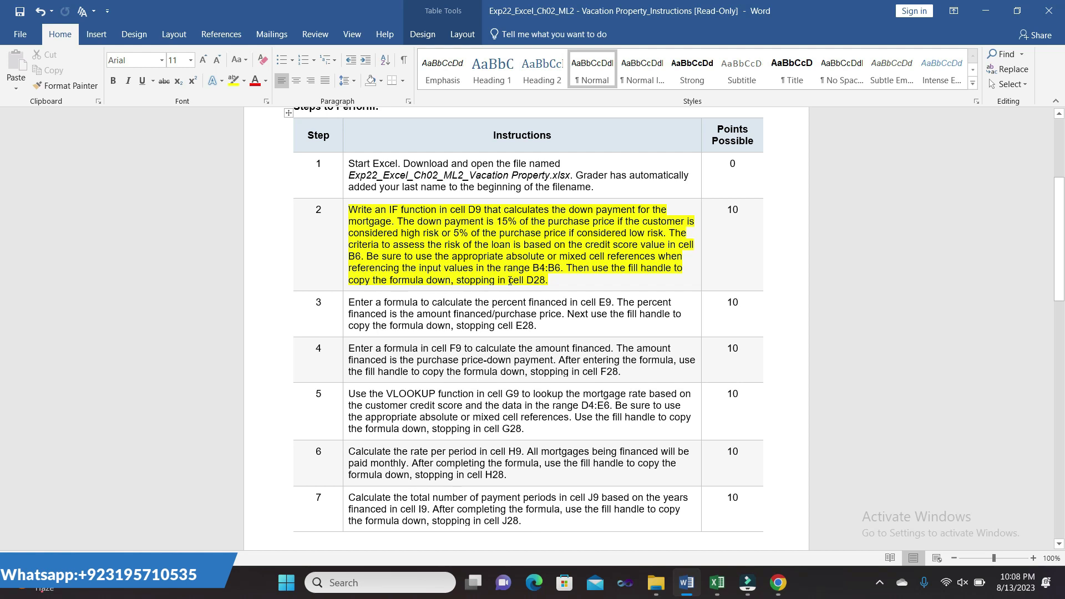
drag(353, 206, 557, 268)
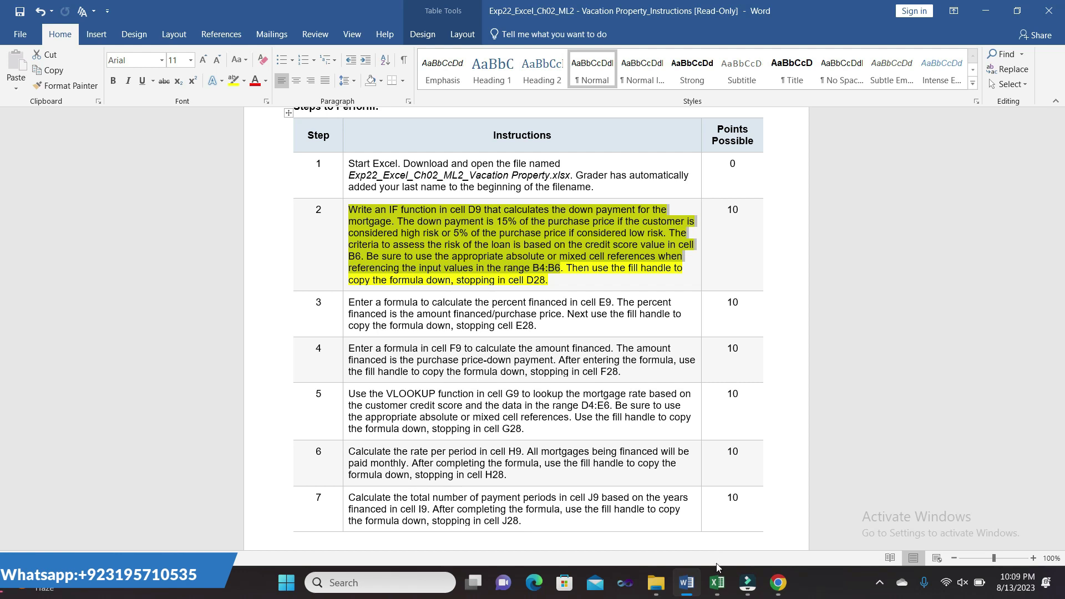
Step: Bring the Excel mortgage sheet back to the front and select cell D9
click(722, 520)
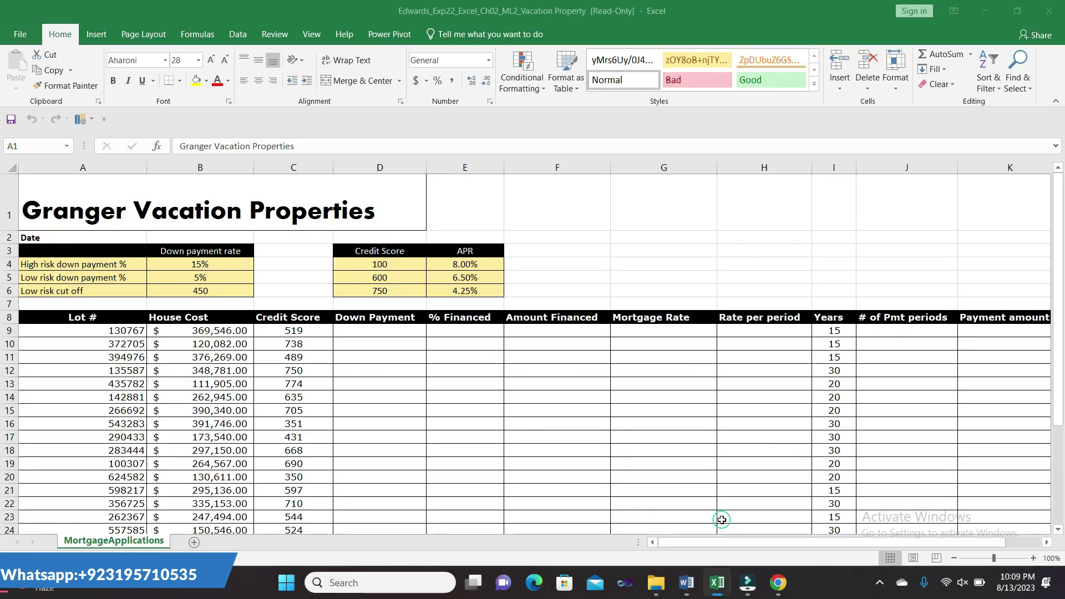
click(540, 271)
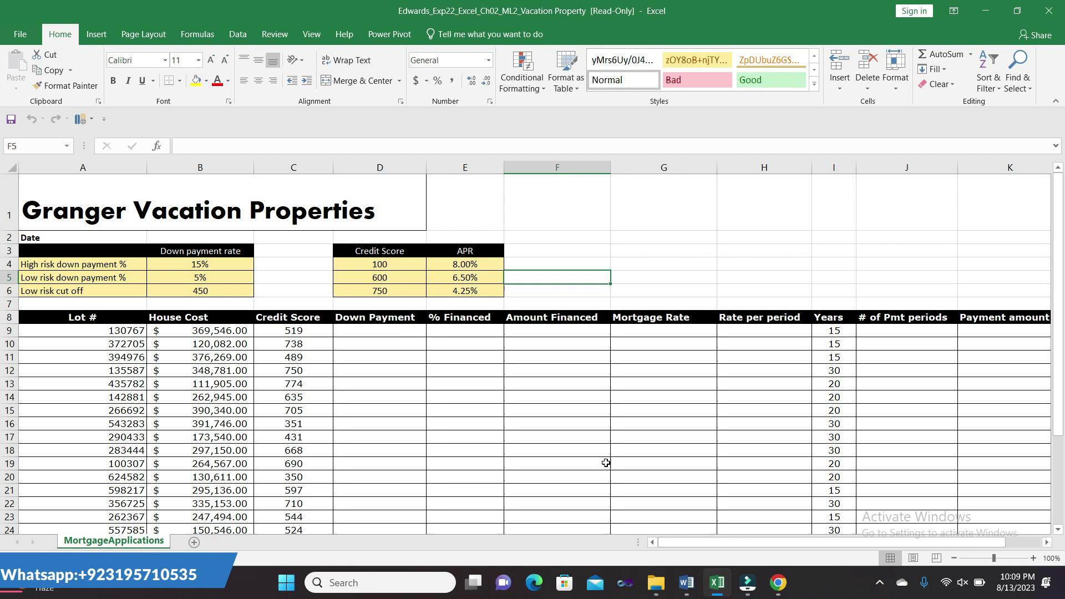
click(687, 582)
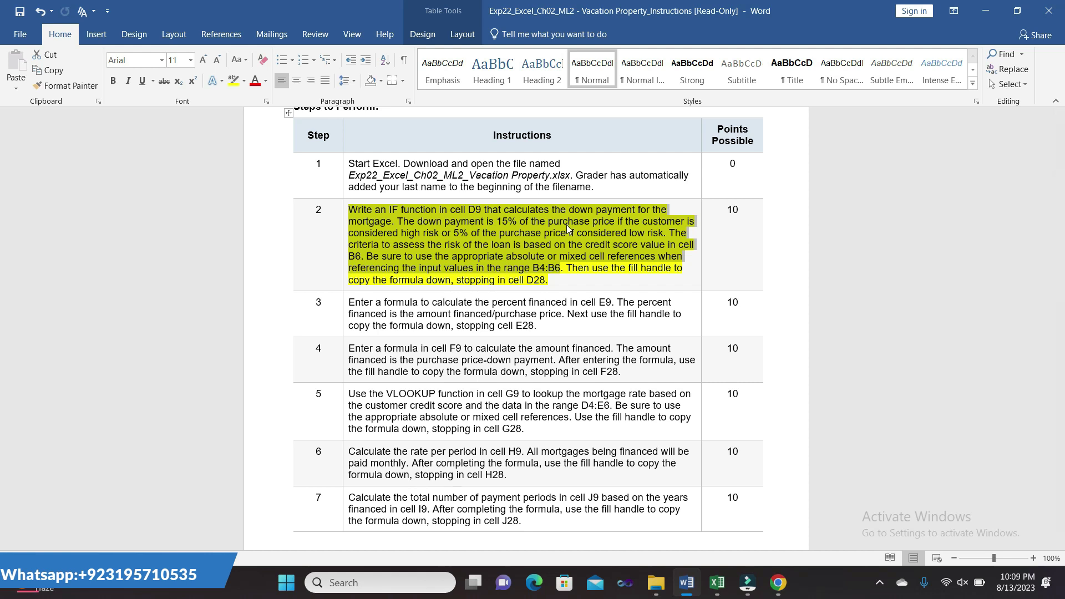
click(716, 582)
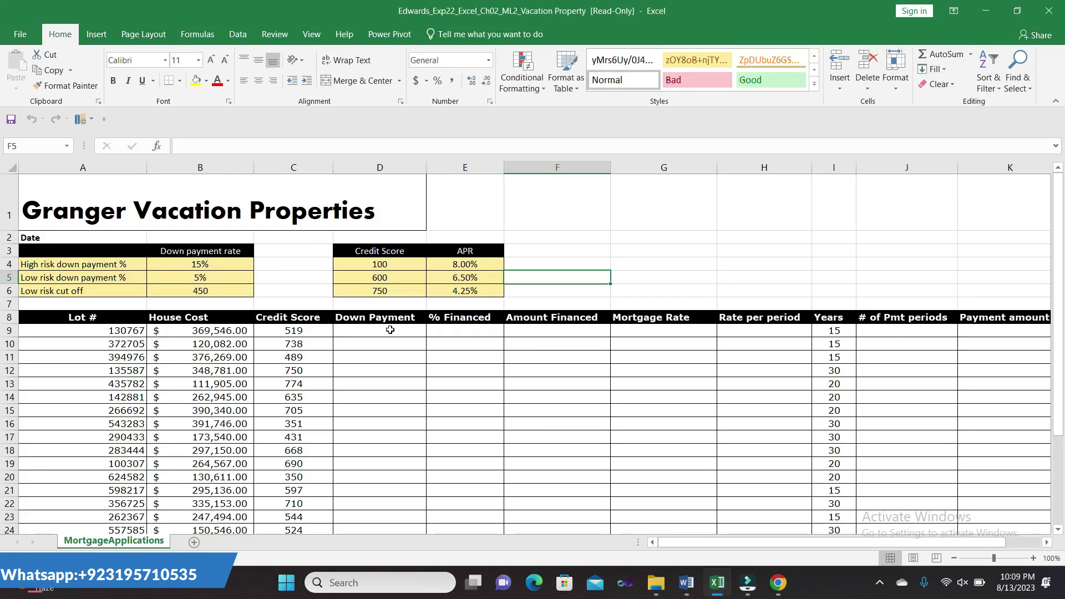
click(390, 331)
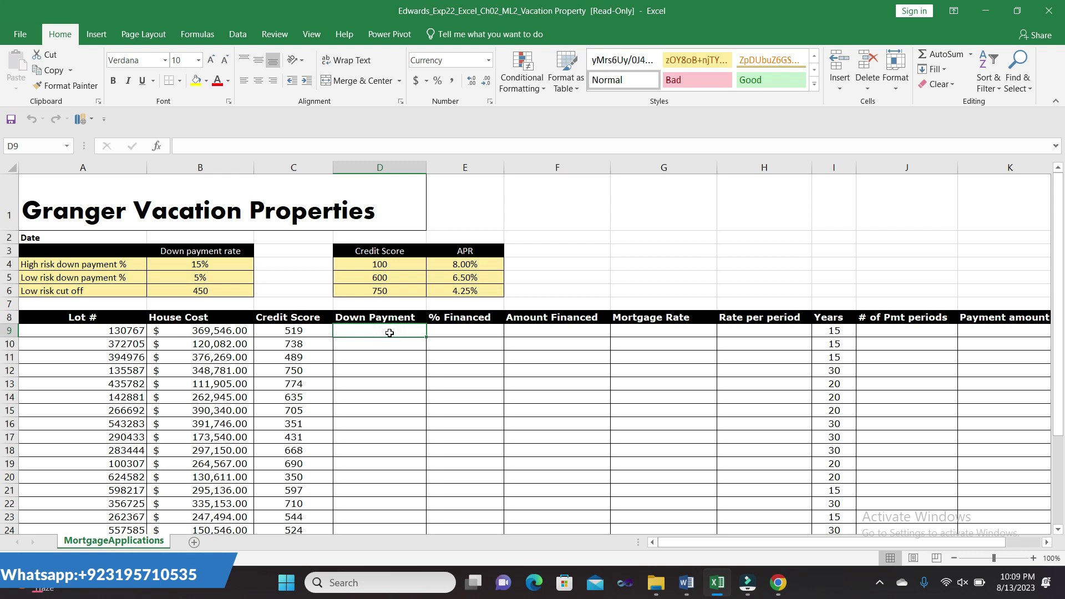
Step: Begin D9's down payment formula as =IF(C9<$B$6,$B$4, then view the Word instructions
text(=)
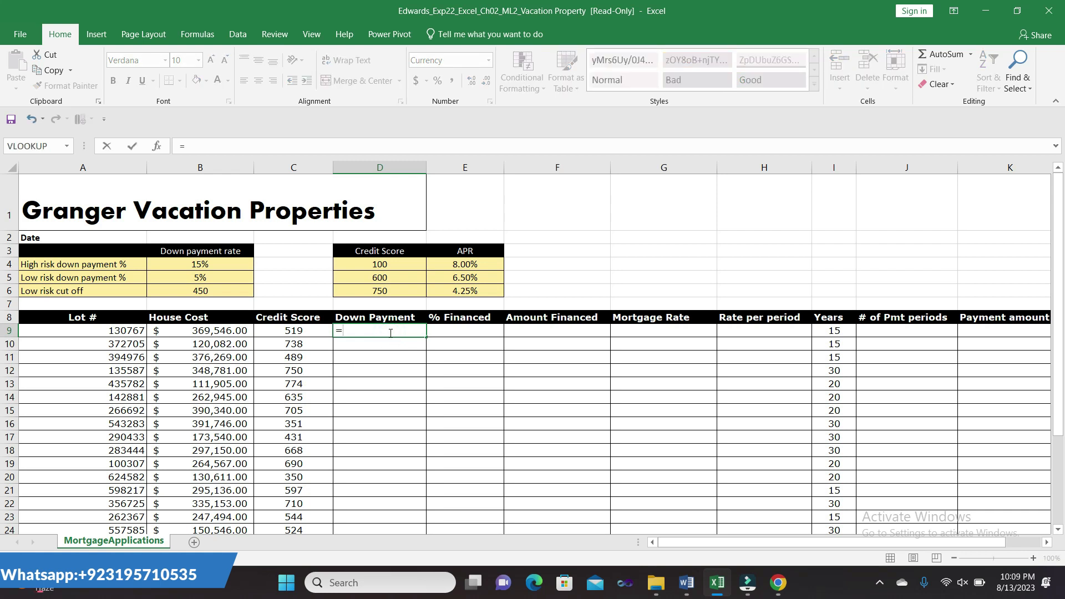
text(IF()
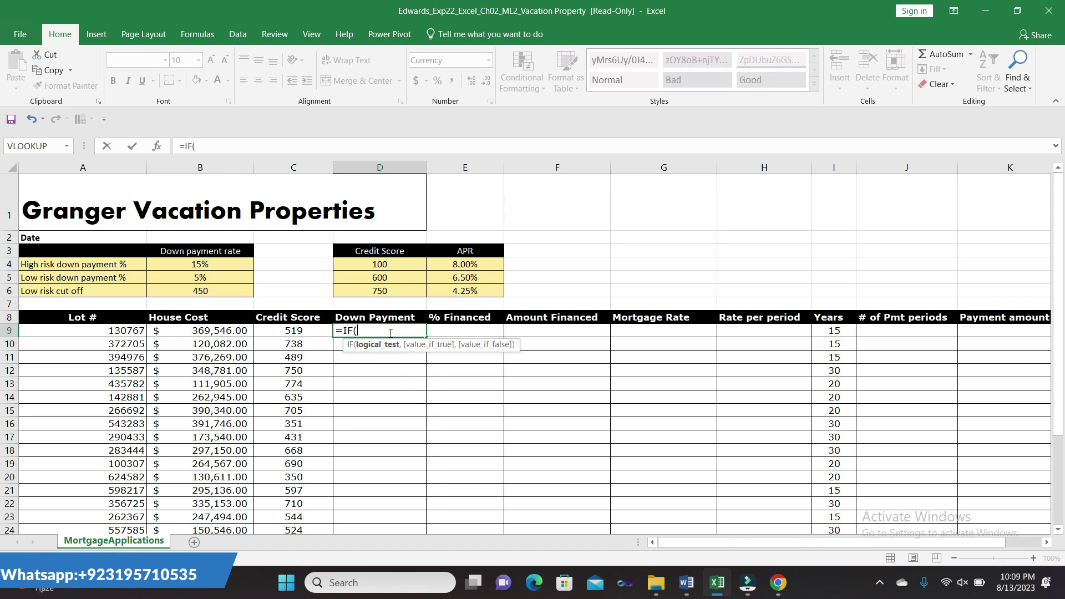
text(C)
text(9)
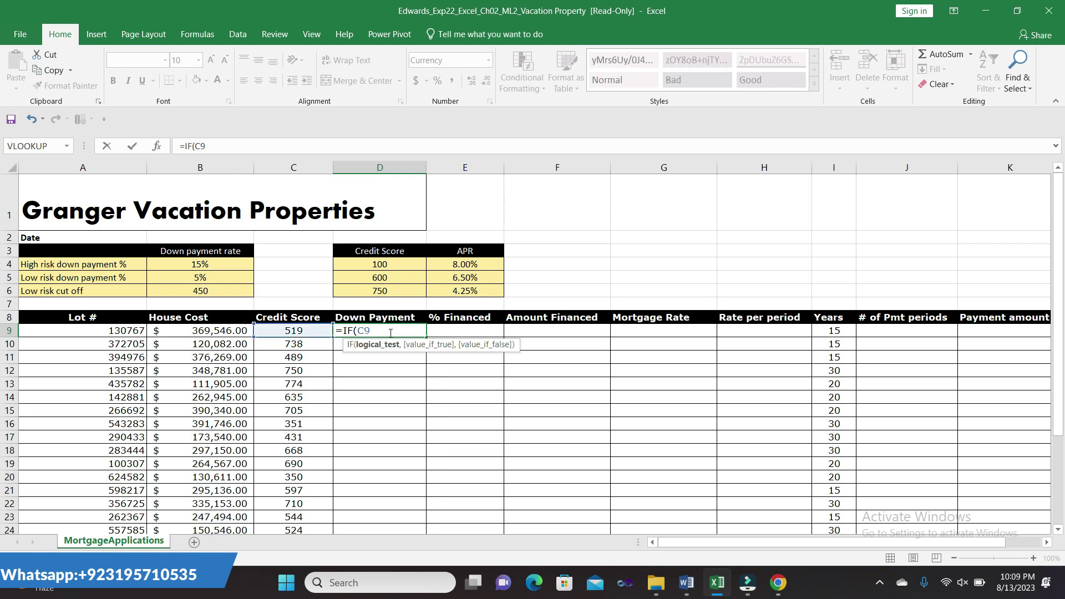
text(<)
text($)
text(B)
text($6)
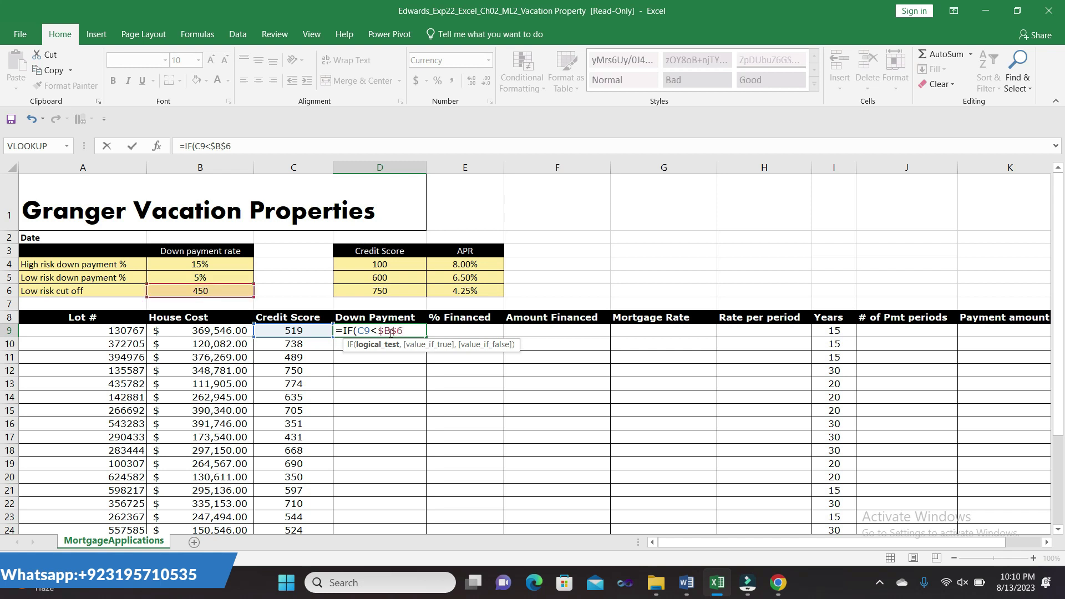
click(250, 146)
text(,)
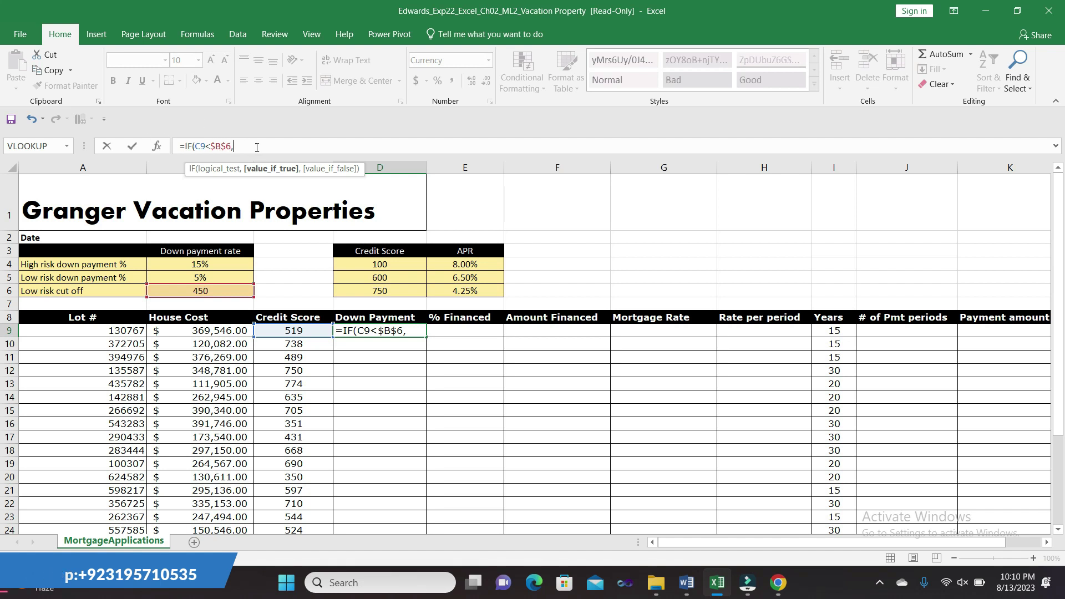
text($B$)
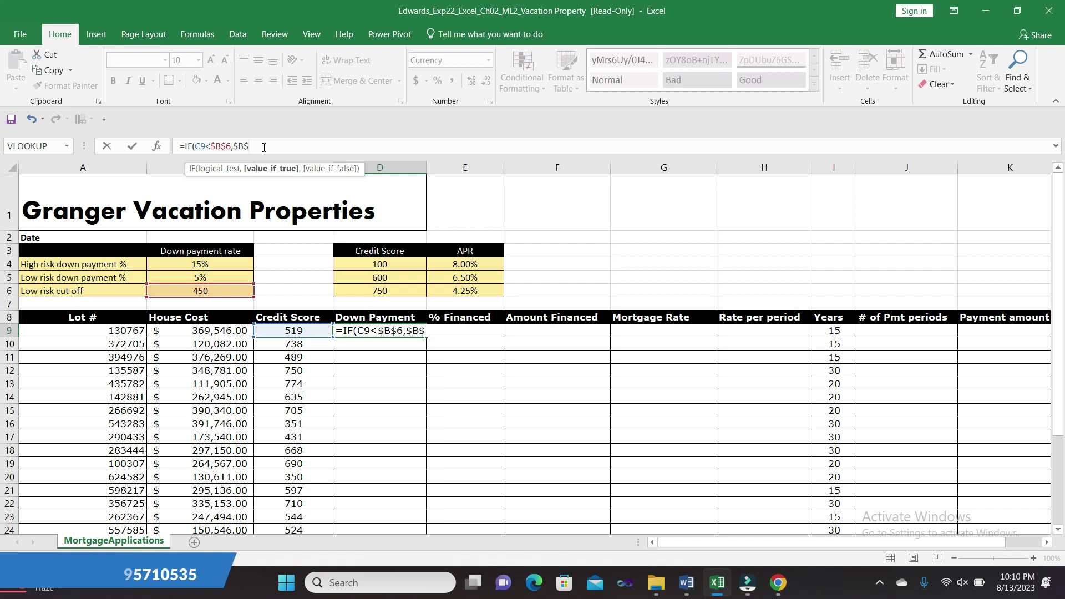
text(4)
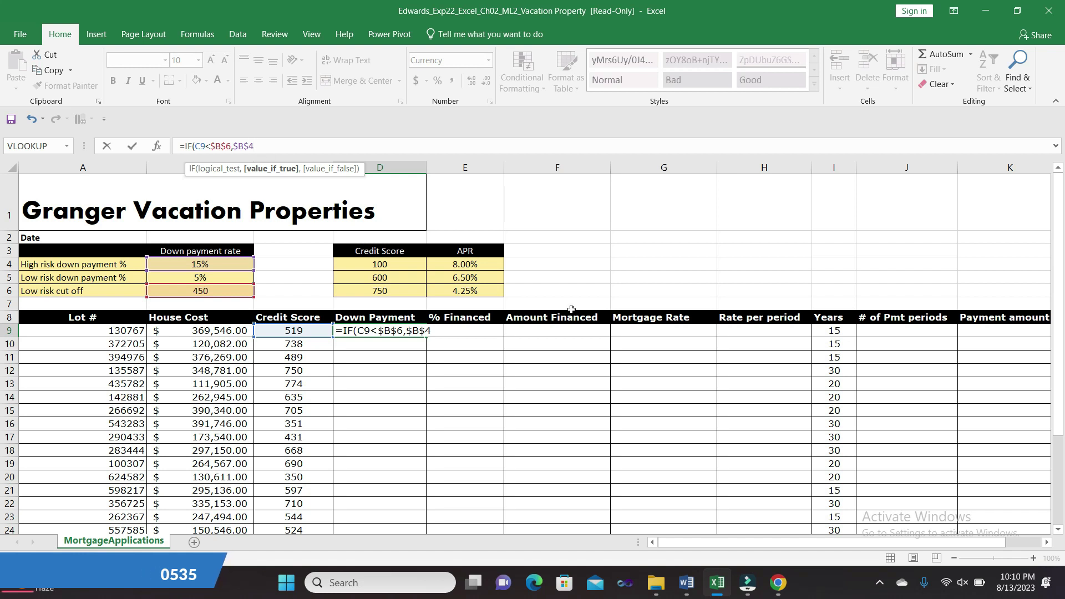
click(686, 591)
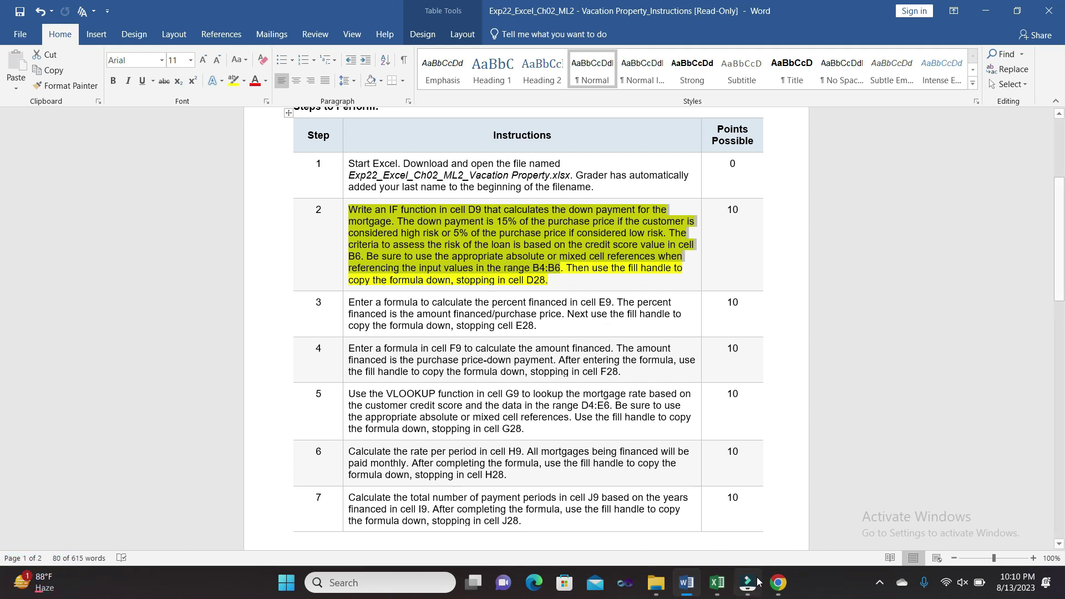
Step: Complete D9 as =IF(C9<$B$6,$B$4*B9,$B$5*B9), checking step 2's instructions along the way
click(716, 582)
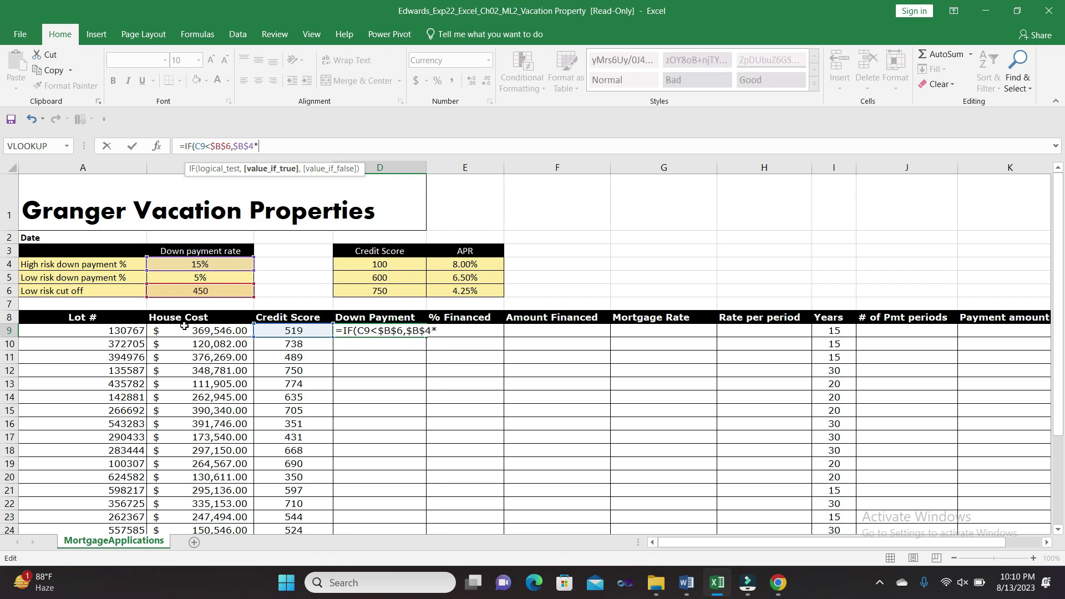
click(185, 330)
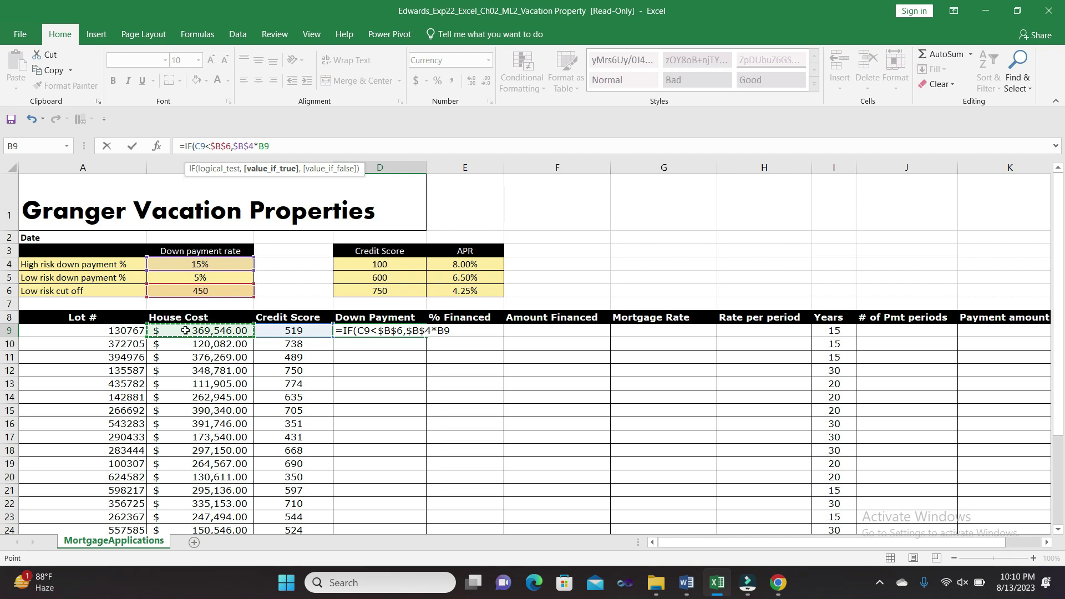
text(,)
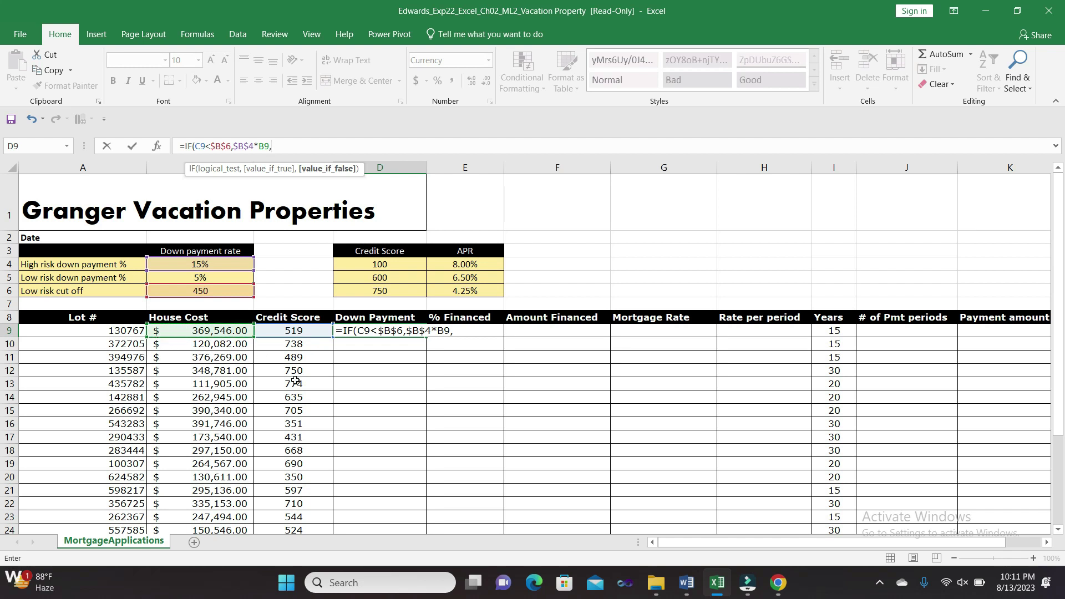
text($B$)
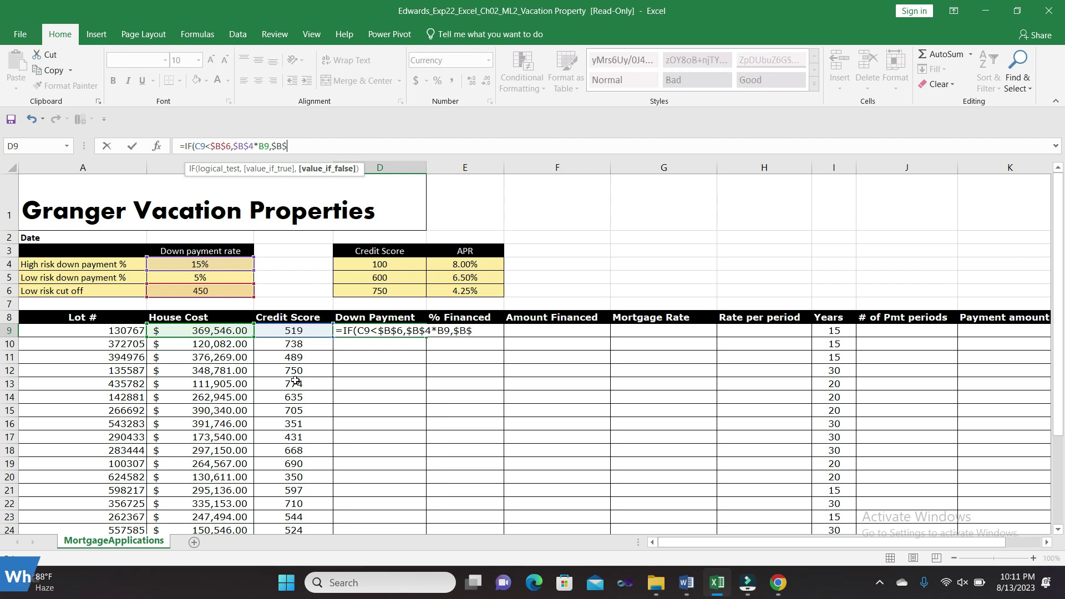
text(5)
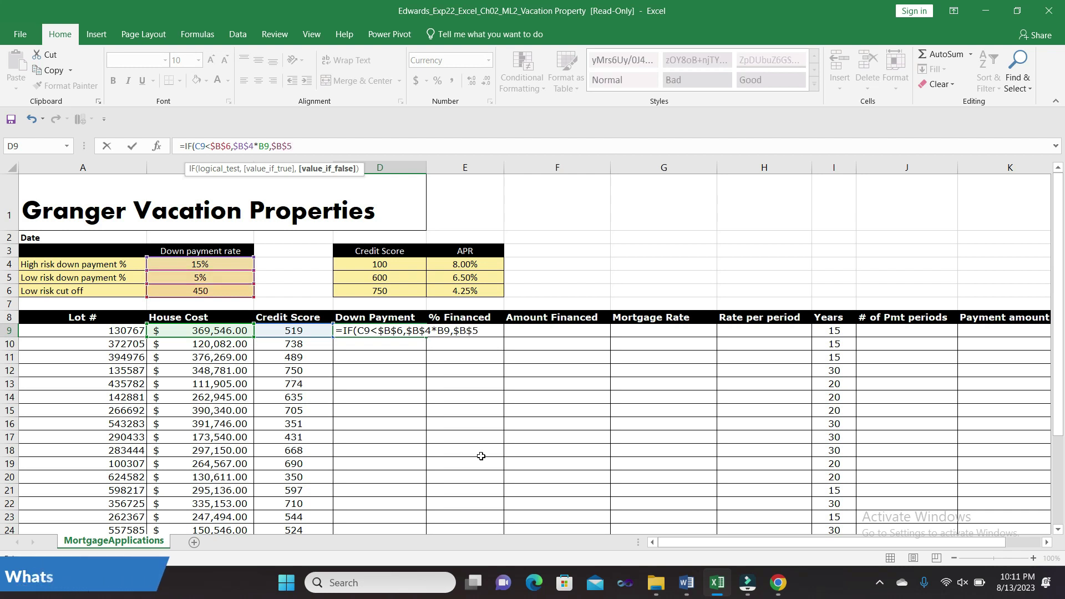
click(687, 582)
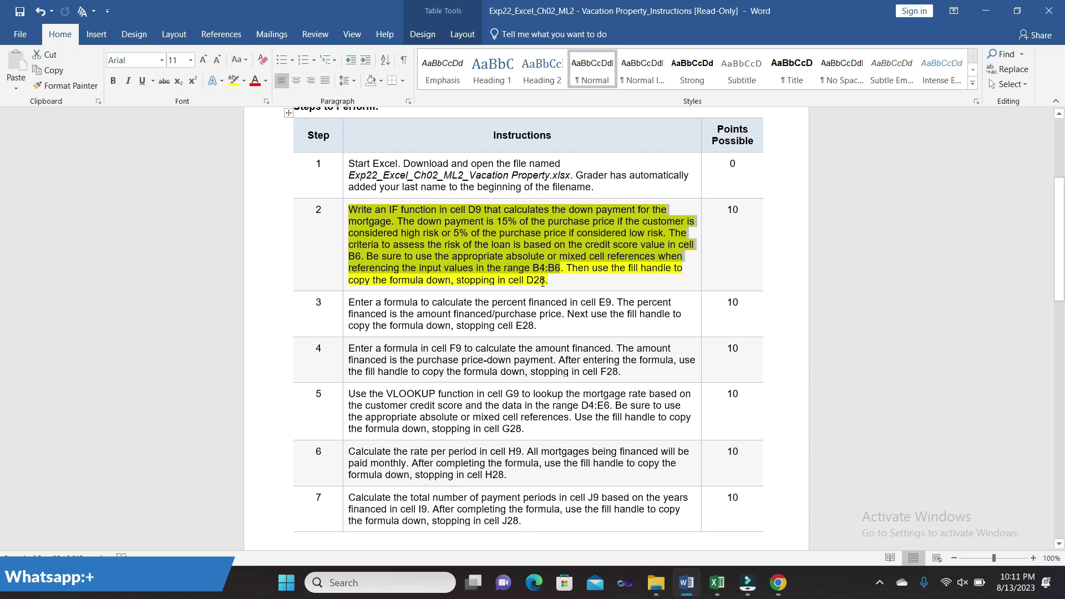
click(716, 582)
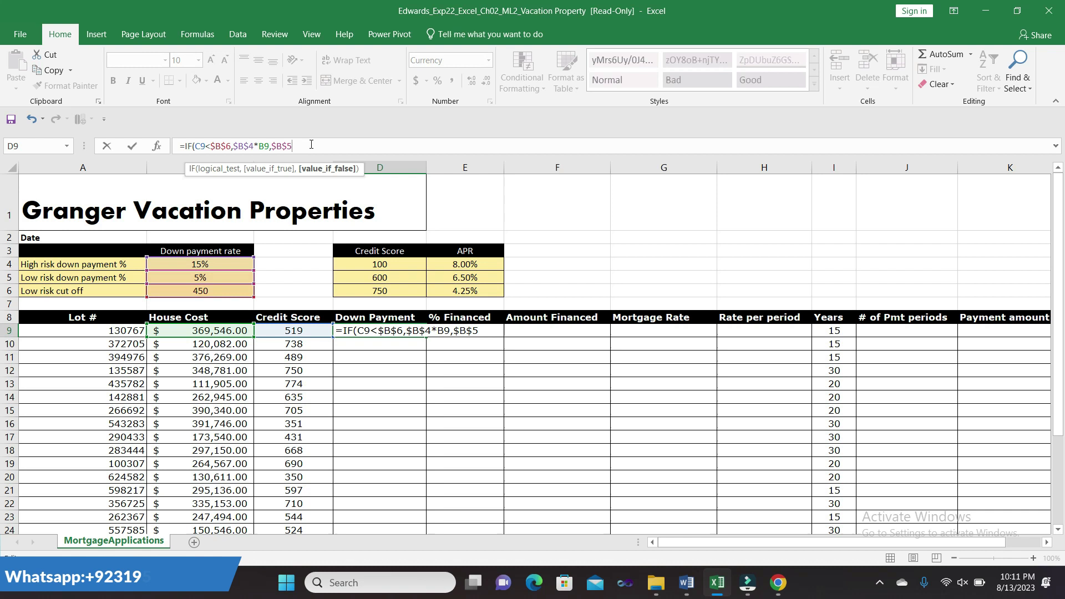
text(*)
click(229, 330)
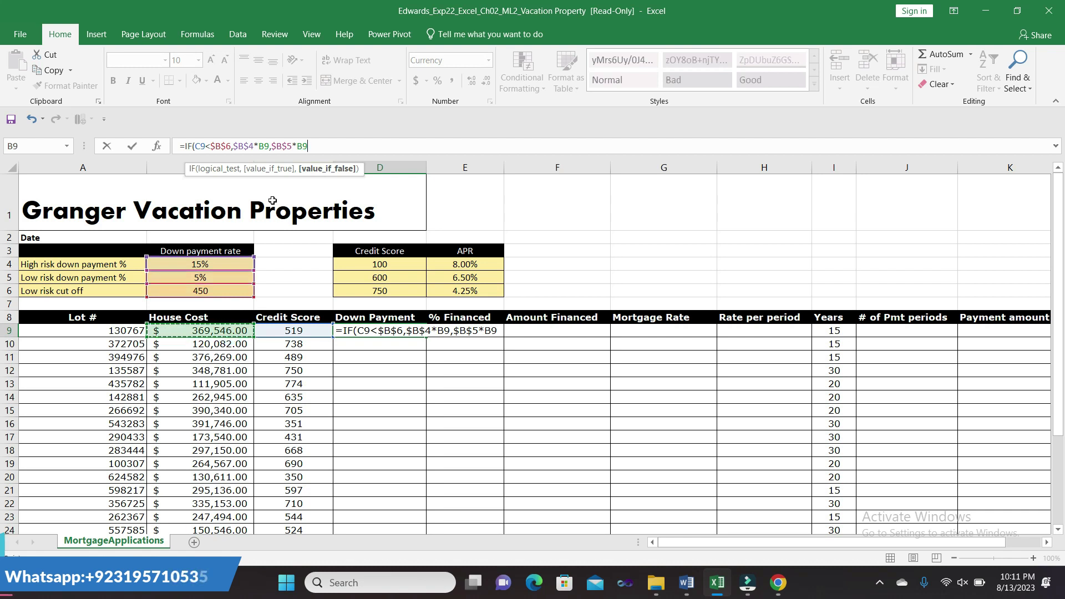
text())
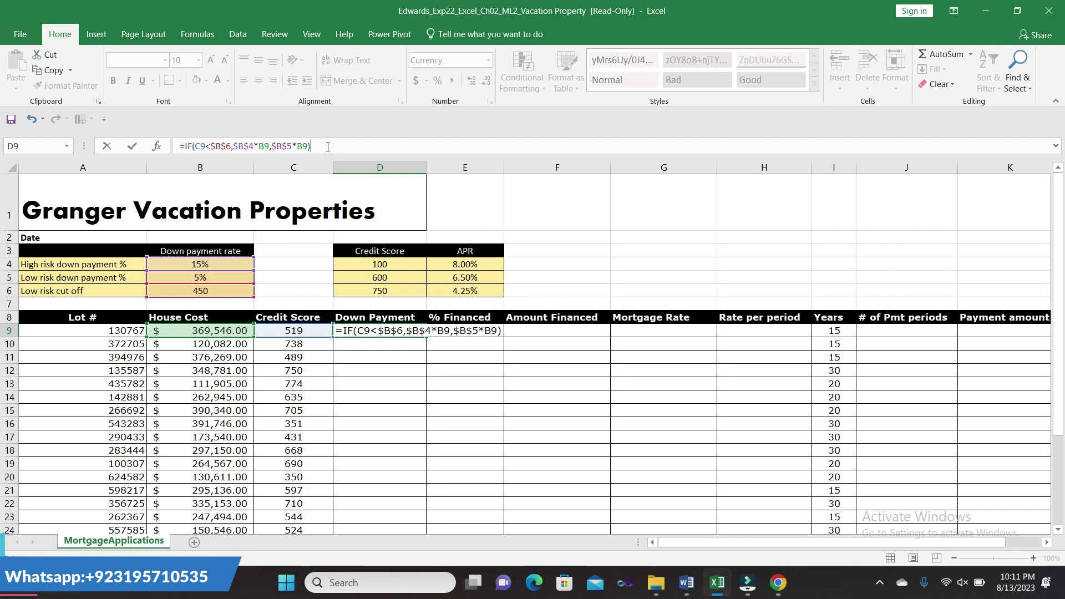
Step: Commit the D9 formula so it returns a $18,477.30 down payment
key(Return)
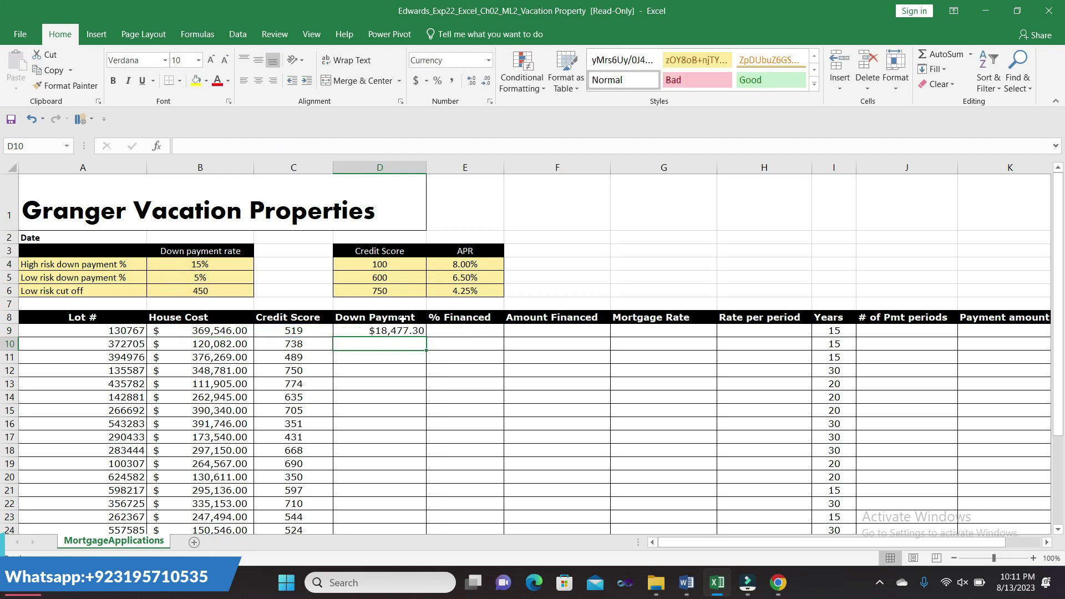
click(415, 330)
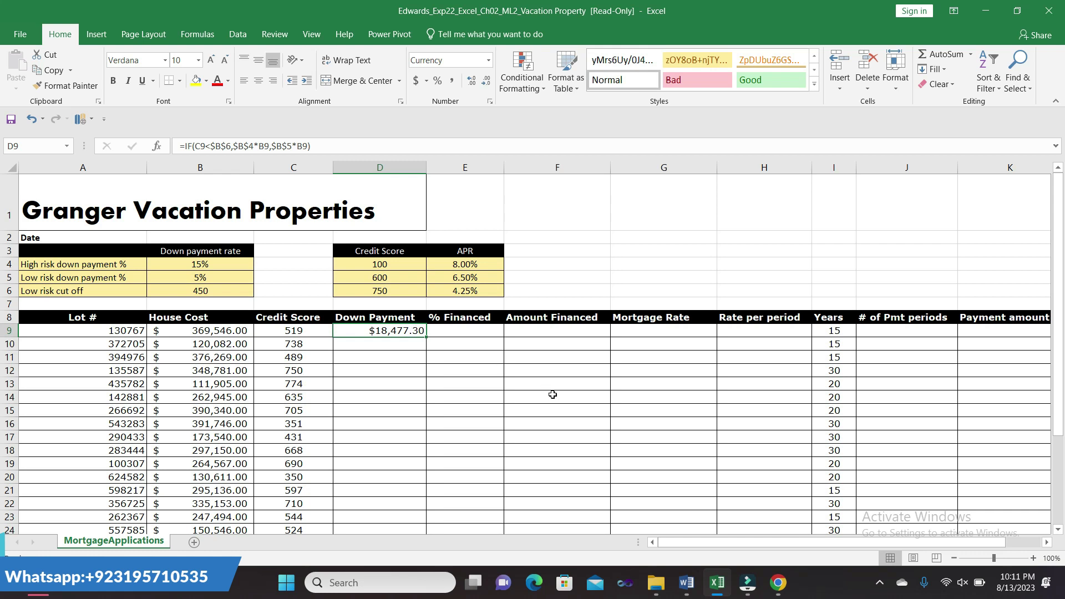
Step: In Word, select step 2's sentence about copying down to D28, then return to Excel
click(686, 583)
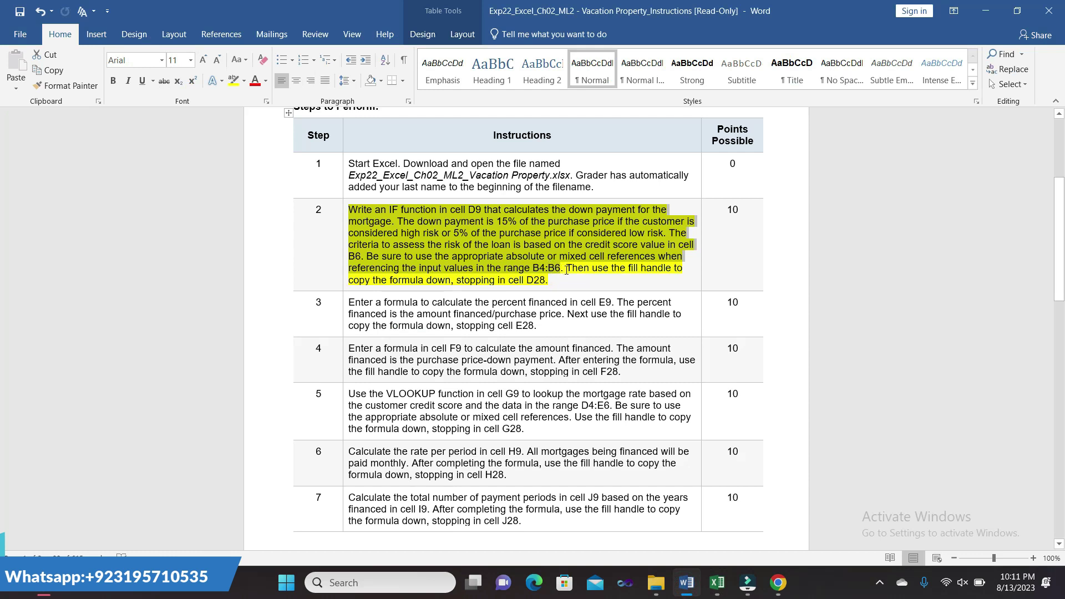
drag(566, 269, 549, 280)
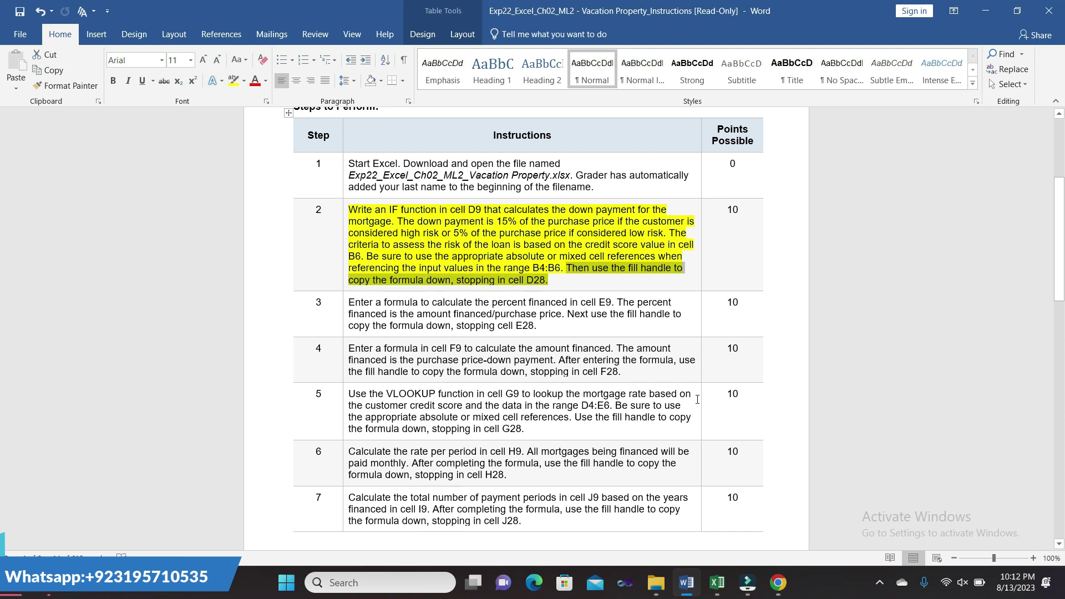
mouse_move(717, 582)
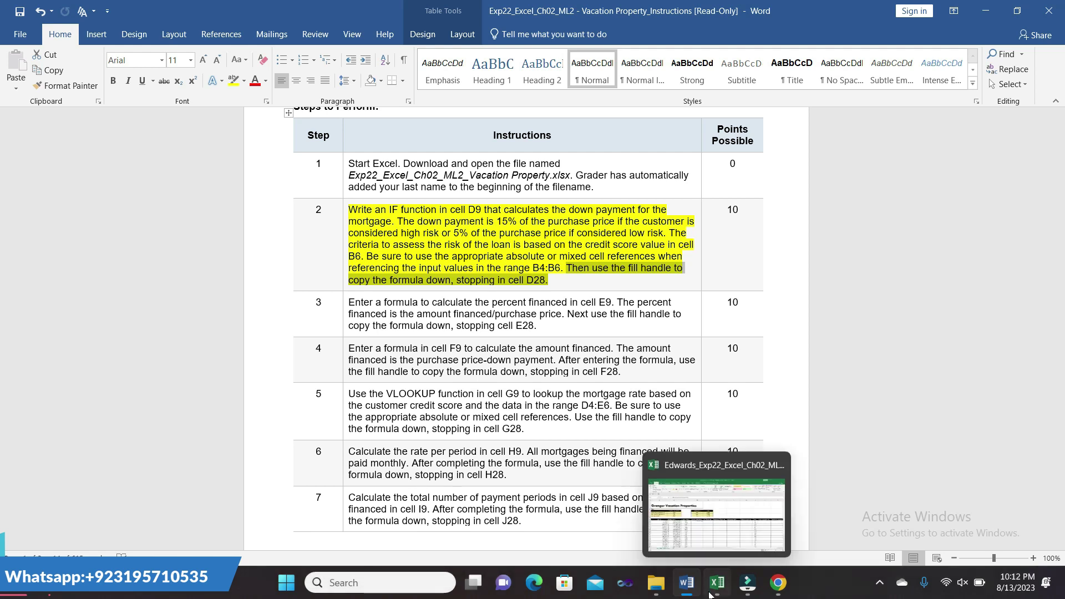
click(724, 553)
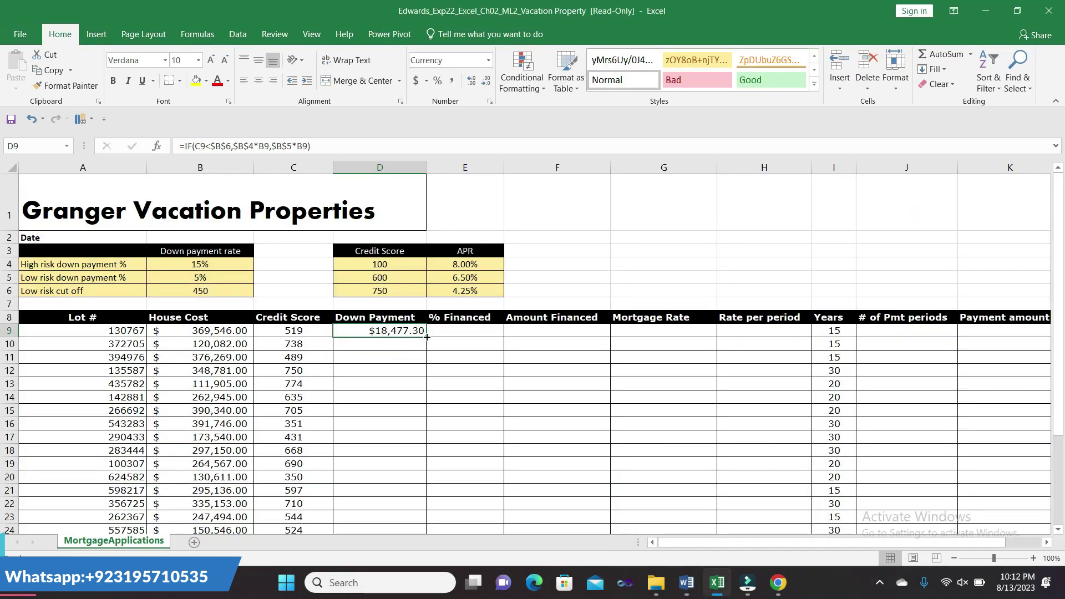
Step: Copy the D9 down payment formula down through D28, then show the Word instructions
mouse_move(427, 337)
mouse_down()
mouse_move(418, 532)
mouse_move(414, 480)
mouse_move(415, 502)
mouse_up()
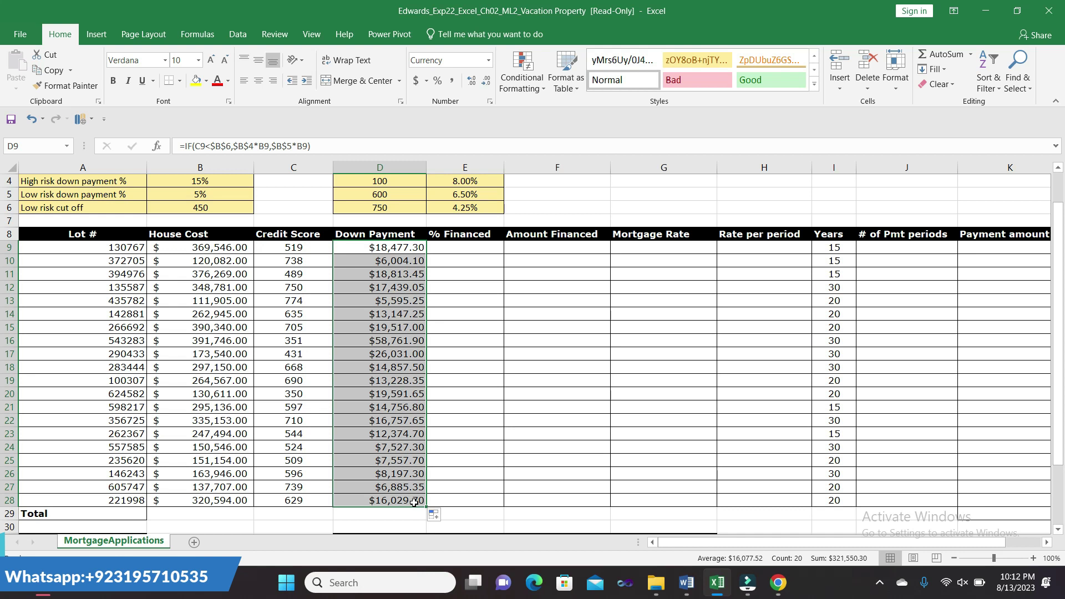
click(581, 492)
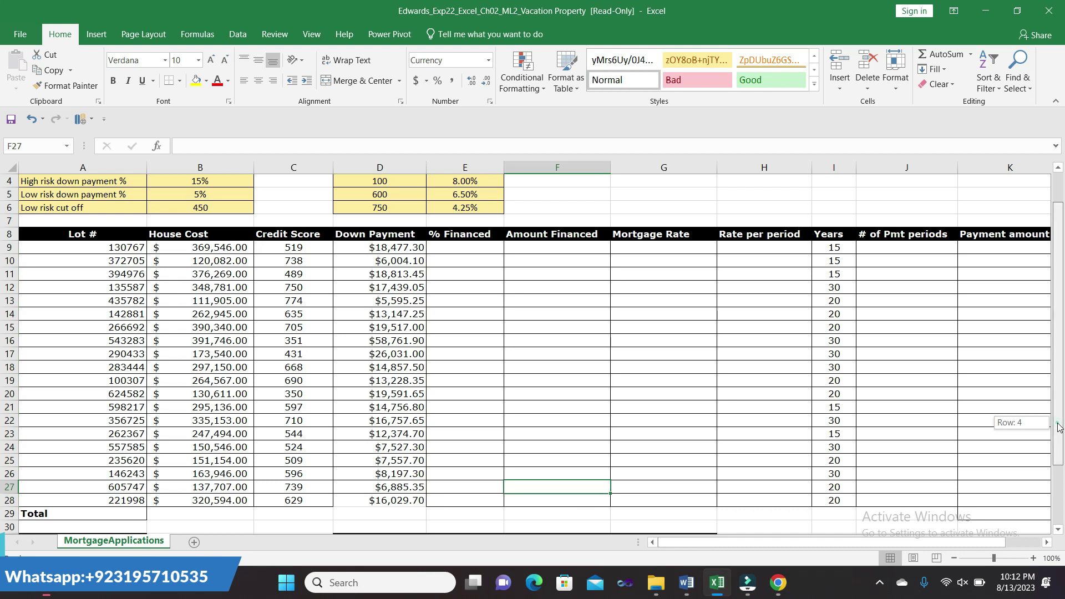
drag(1057, 425, 1050, 355)
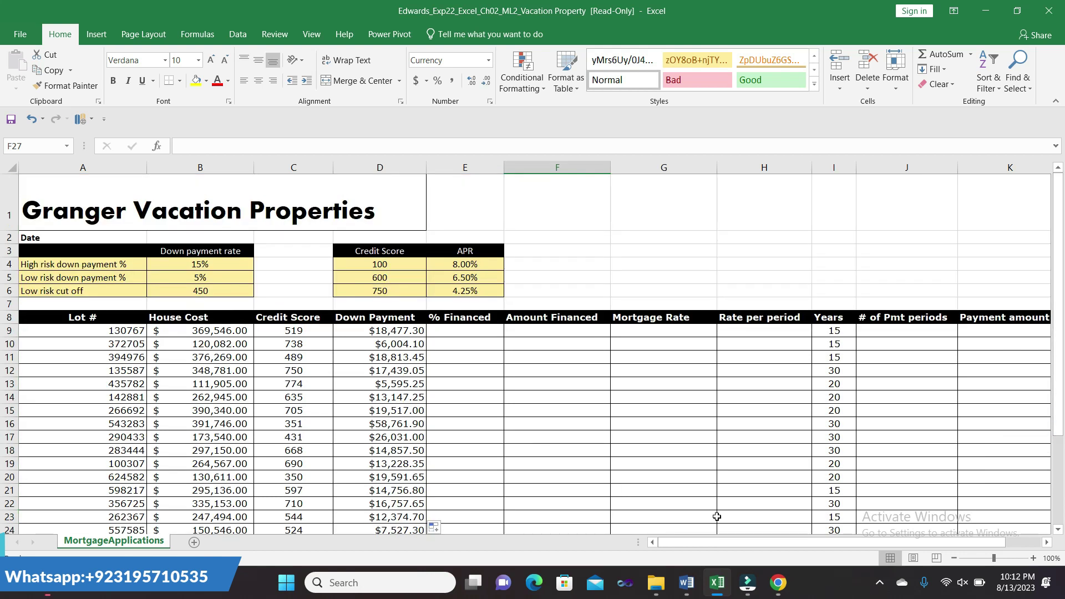
click(687, 583)
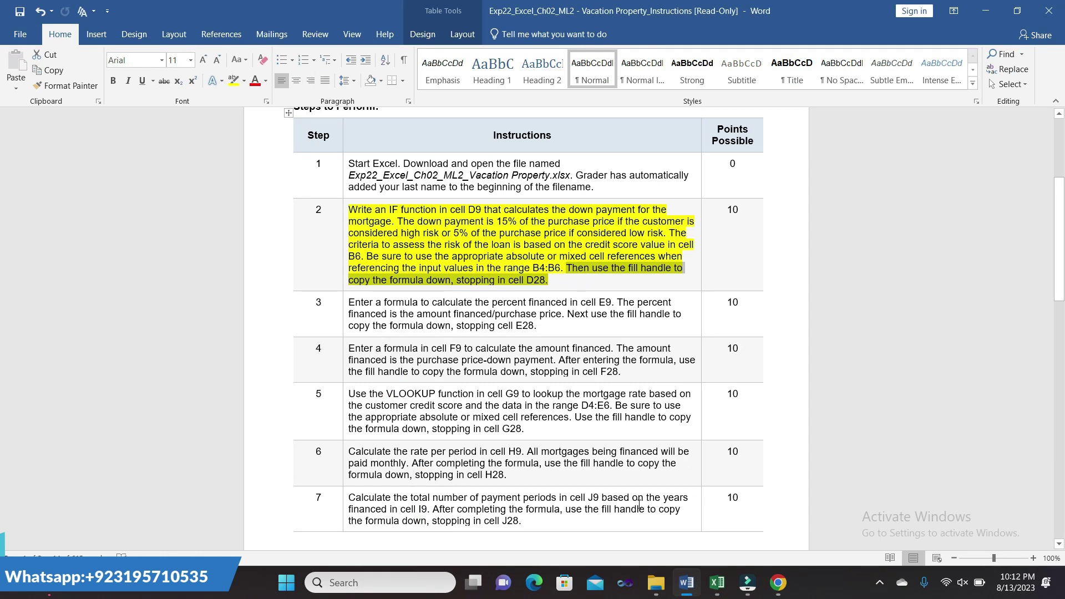
Step: Move the yellow highlight from step 2 to step 3's percent-financed instructions, then return to Excel
click(566, 280)
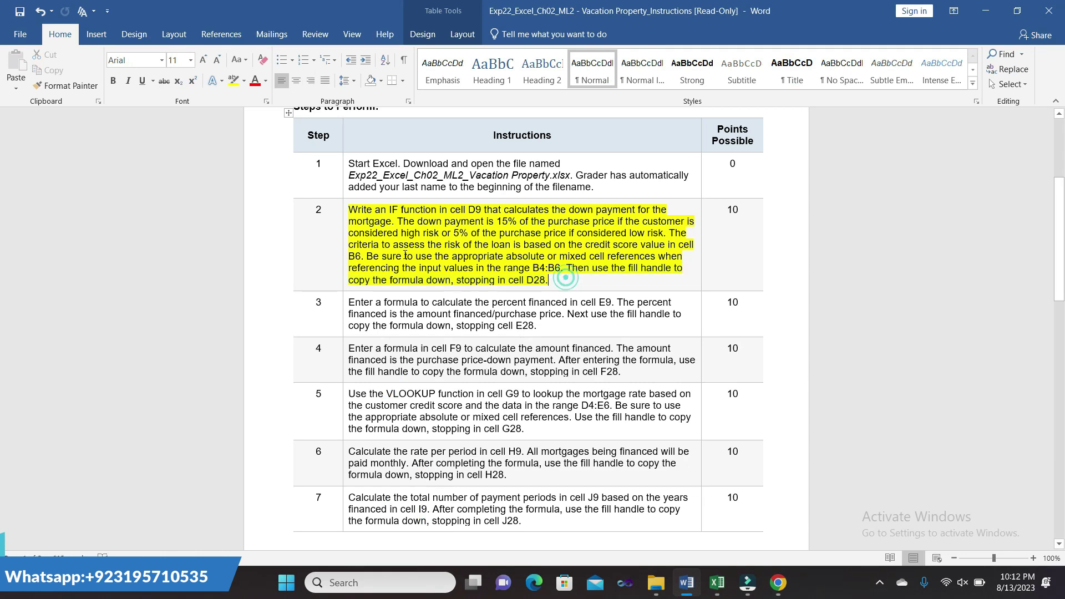
click(344, 208)
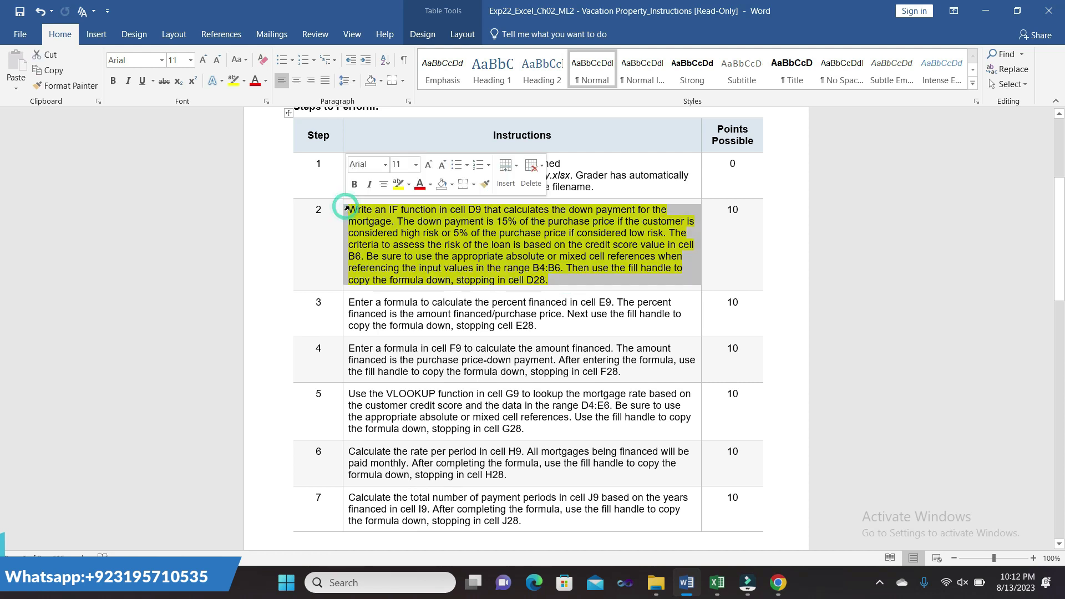
click(356, 257)
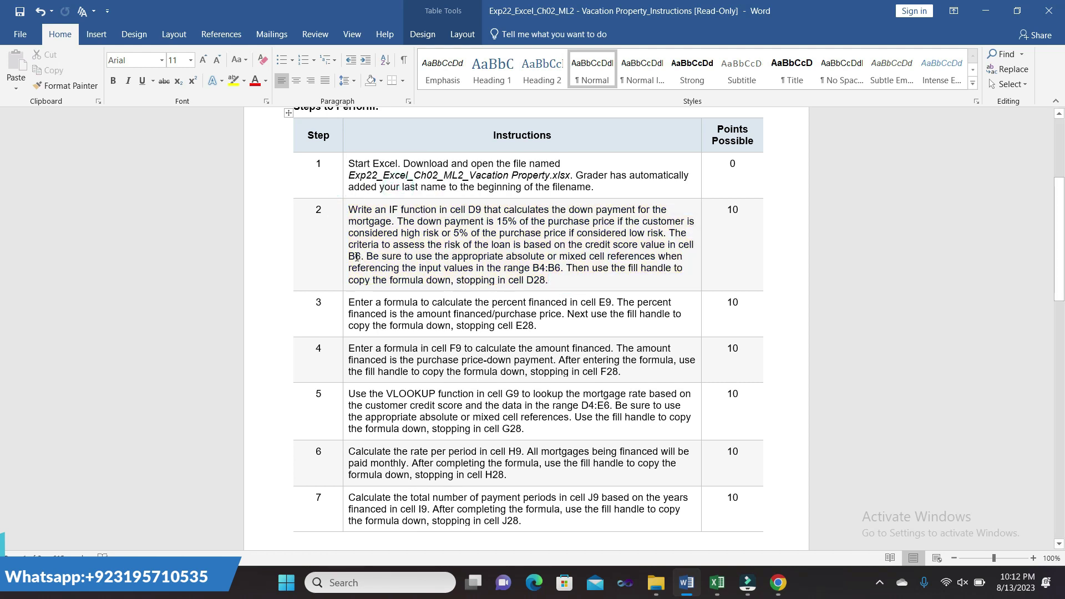
click(342, 303)
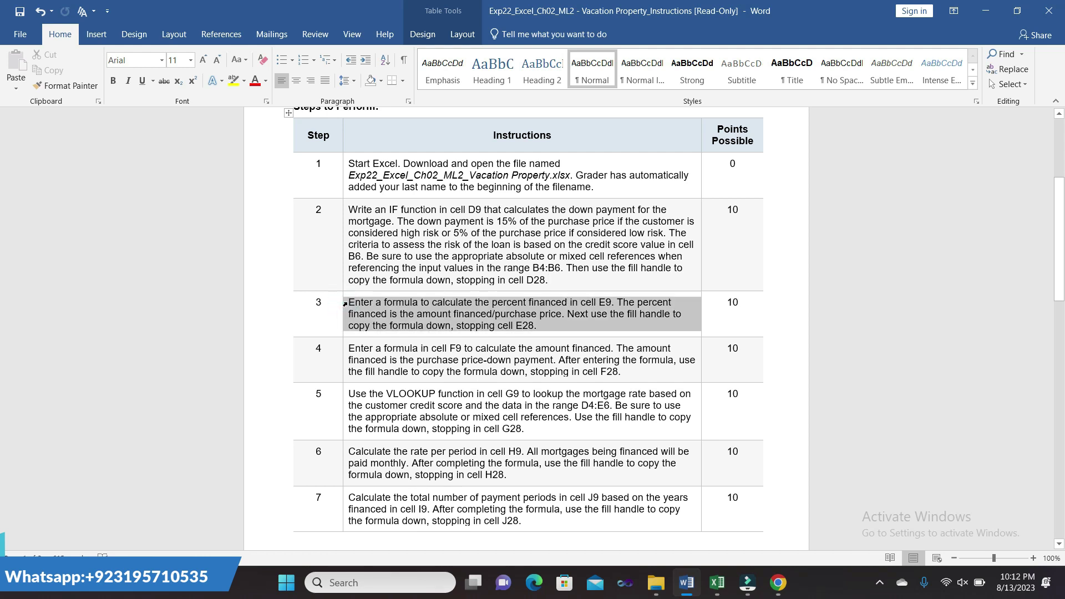
click(399, 280)
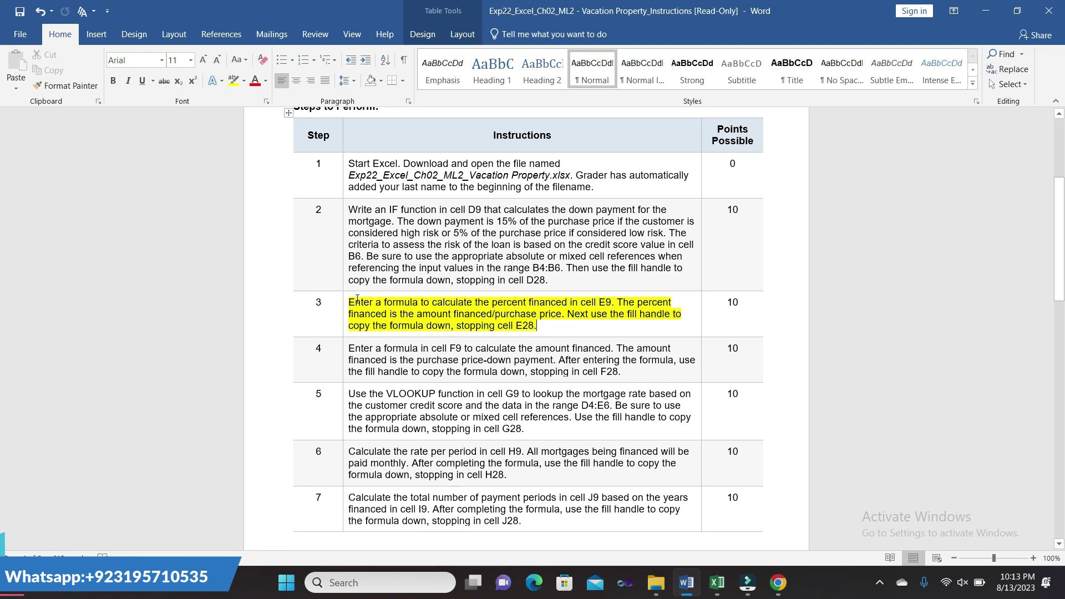
drag(351, 300, 562, 314)
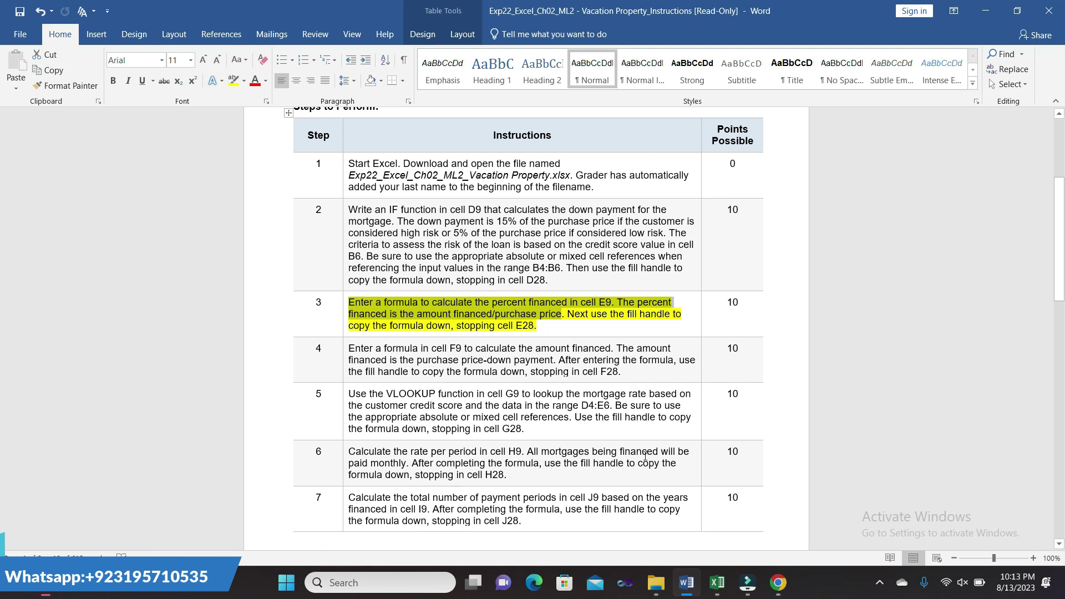
click(718, 581)
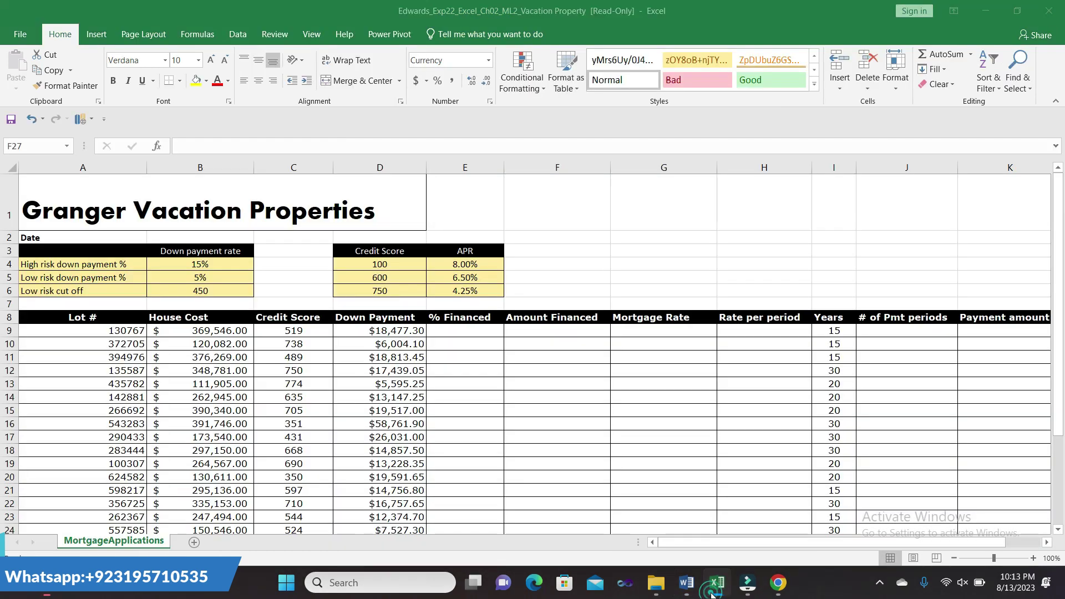
Step: Start E9's percent-financed formula as =(B9-D9), checking the instructions
click(489, 331)
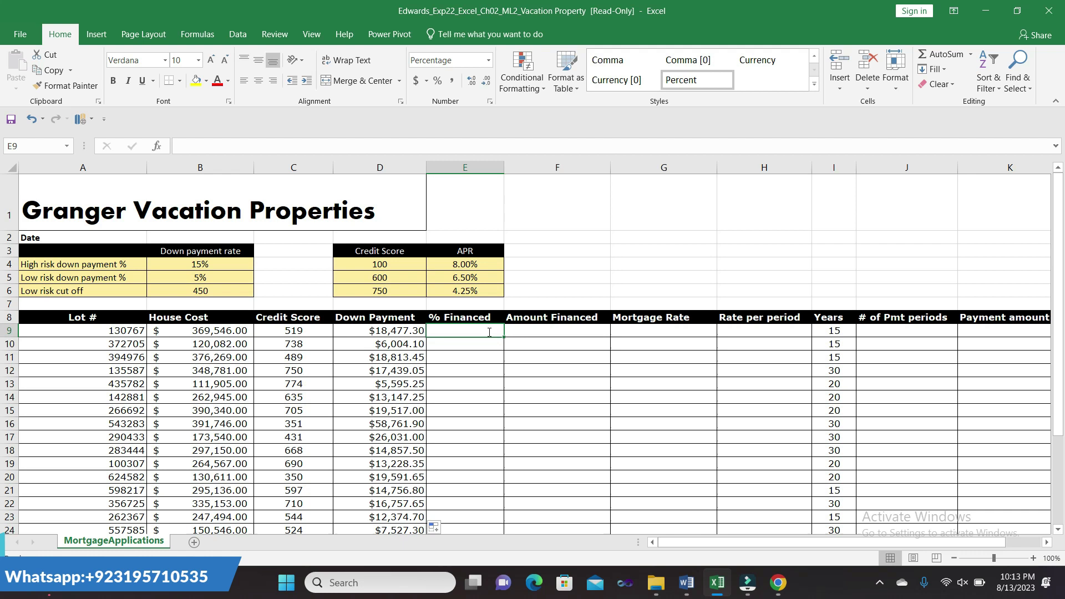
text(=()
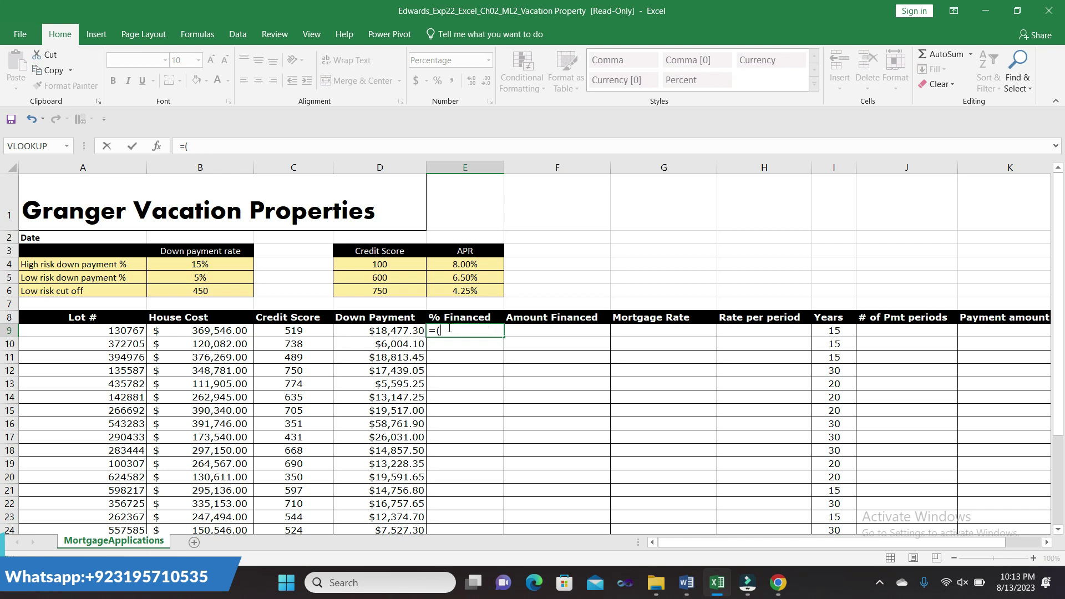
click(246, 332)
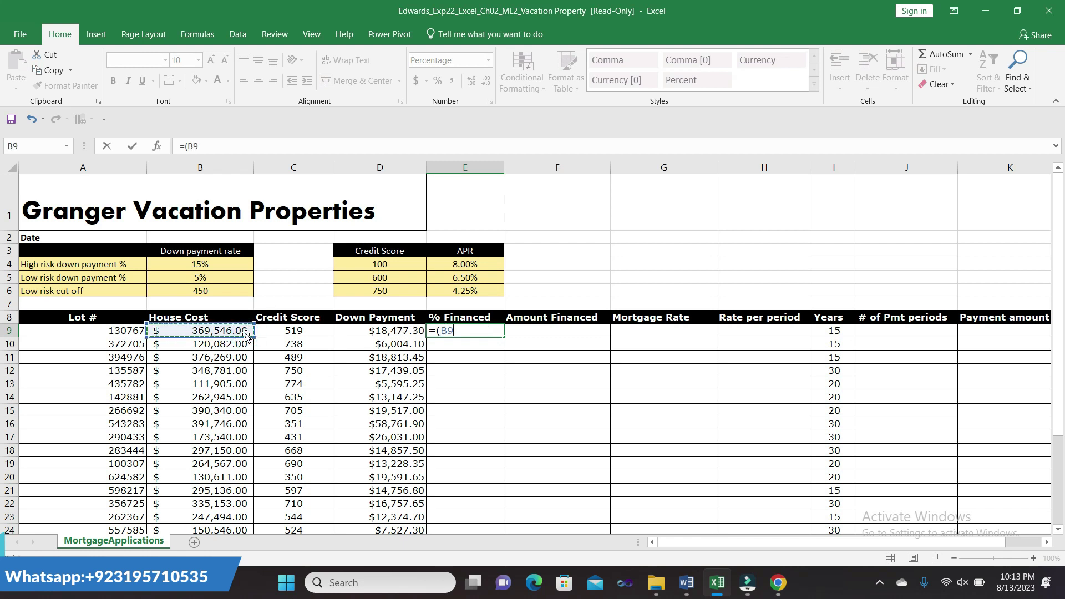
text(-)
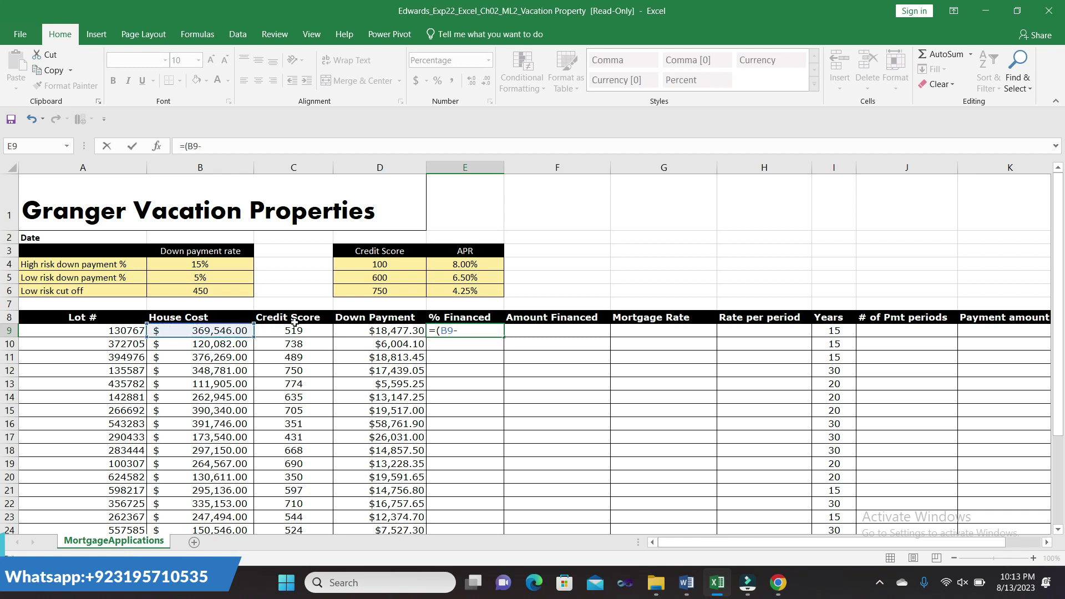
click(364, 331)
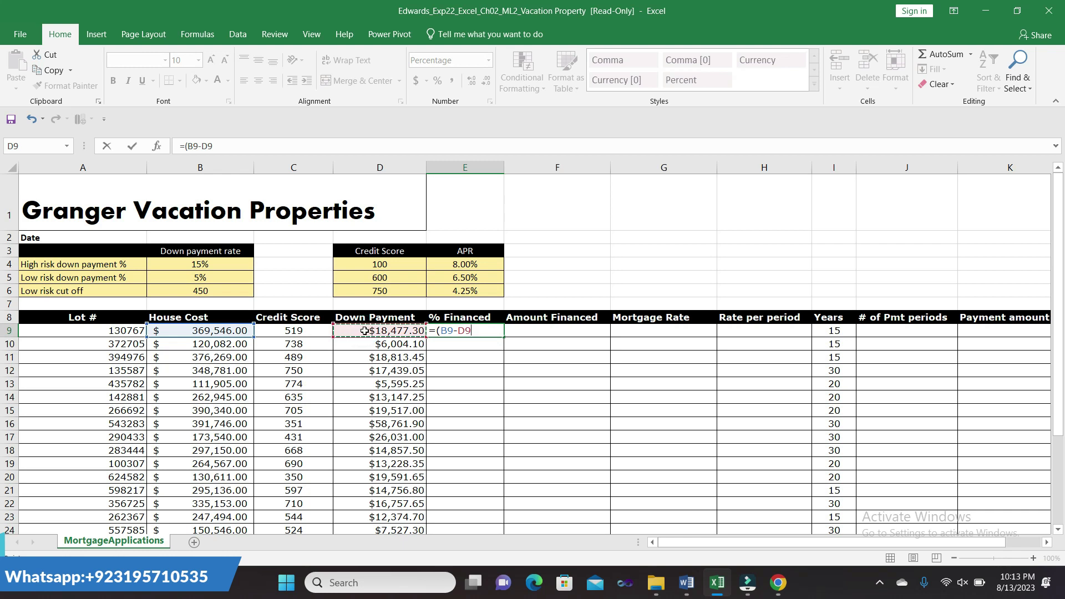
text())
click(687, 582)
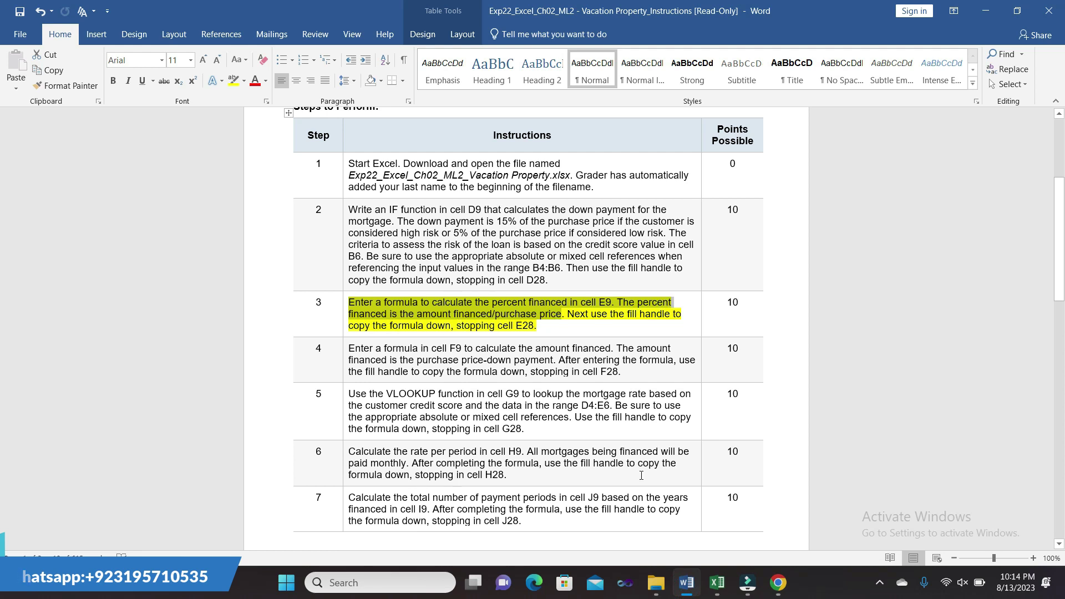
click(718, 582)
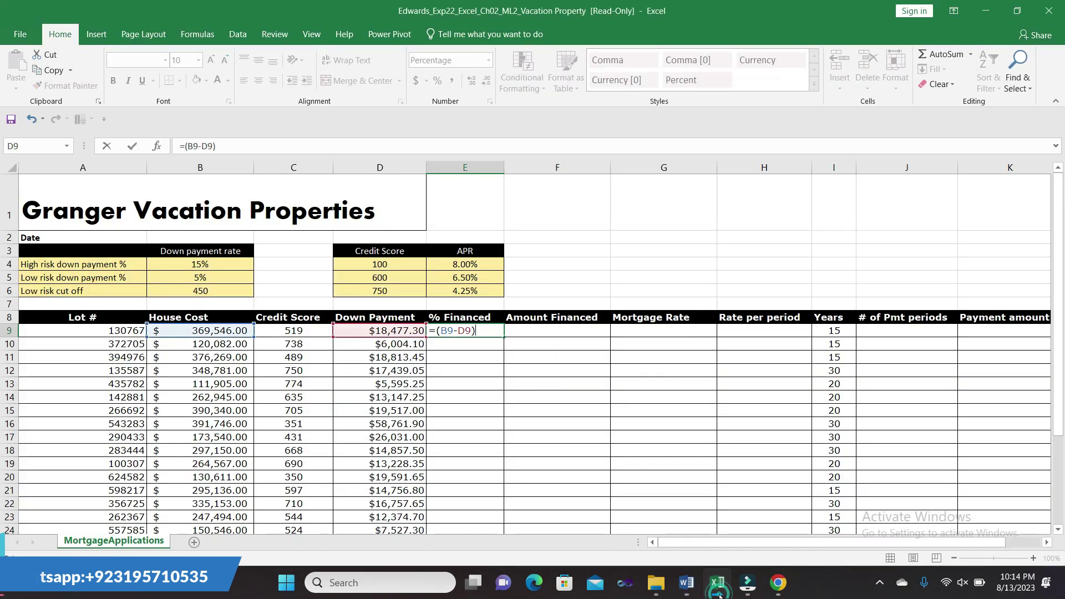
click(719, 589)
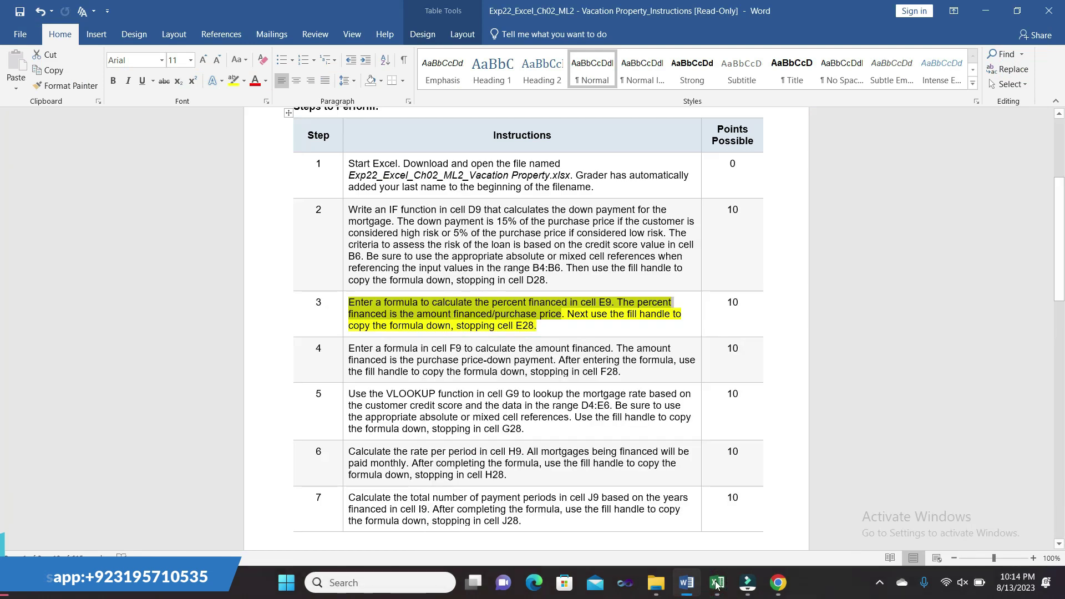
click(716, 585)
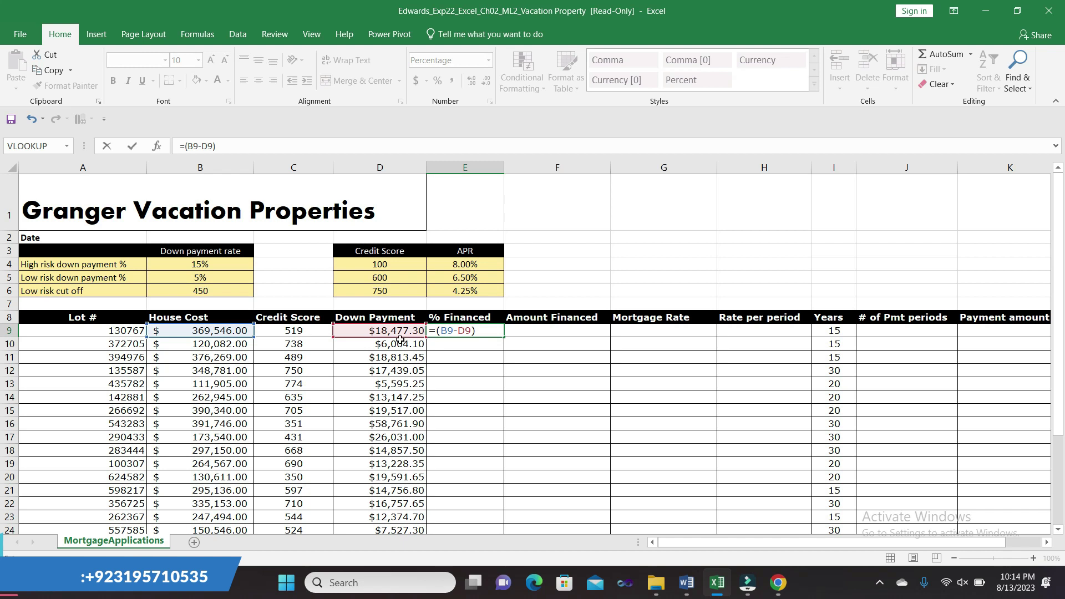
Step: Finish E9 as =(B9-D9)/B9 in the formula bar so it shows 0.95
click(233, 328)
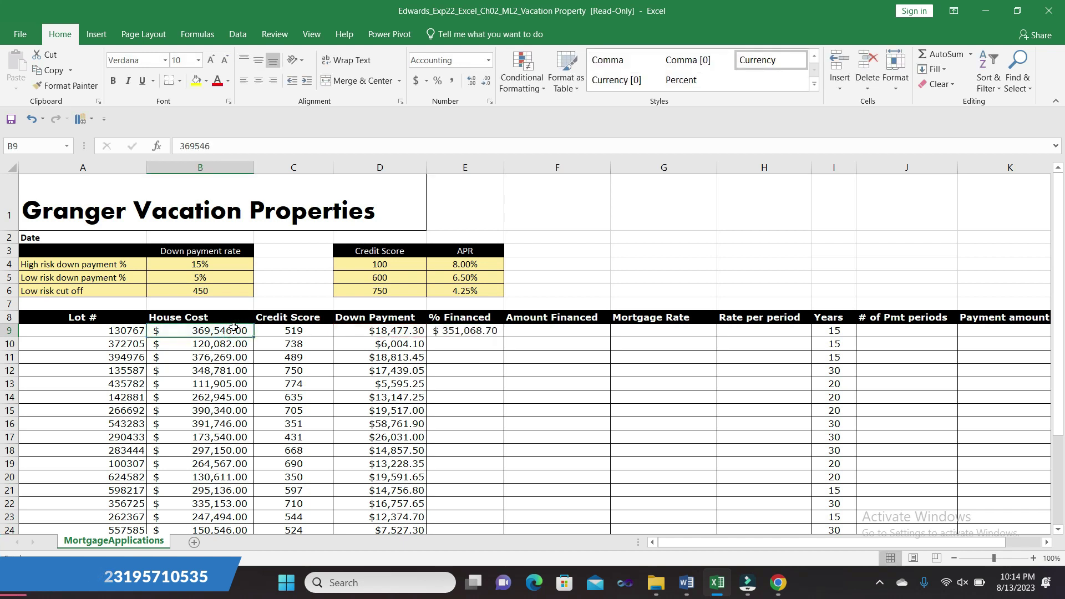
click(465, 331)
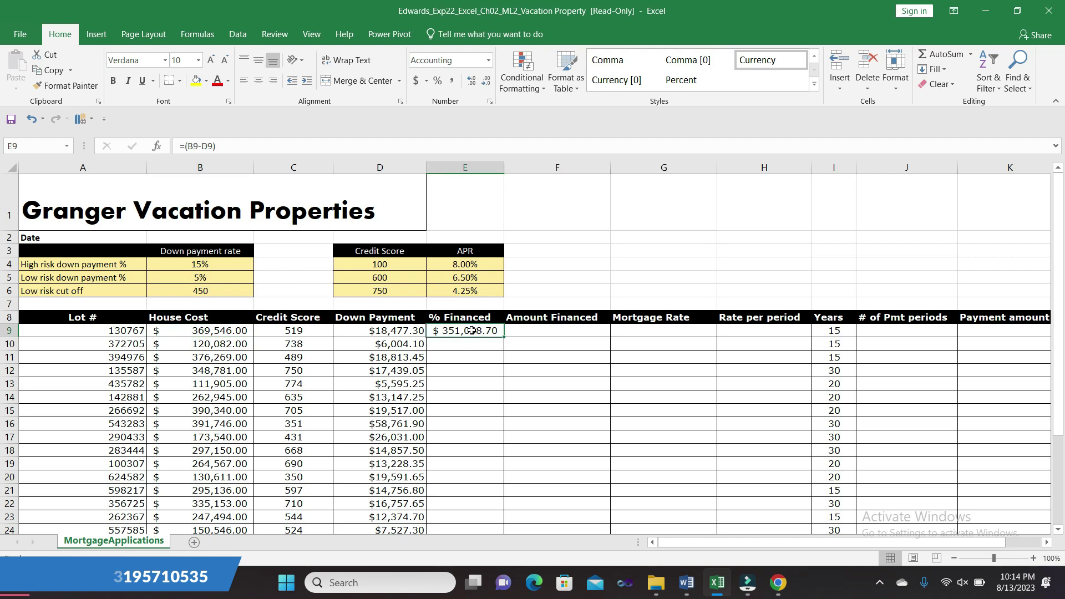
click(223, 145)
text(/)
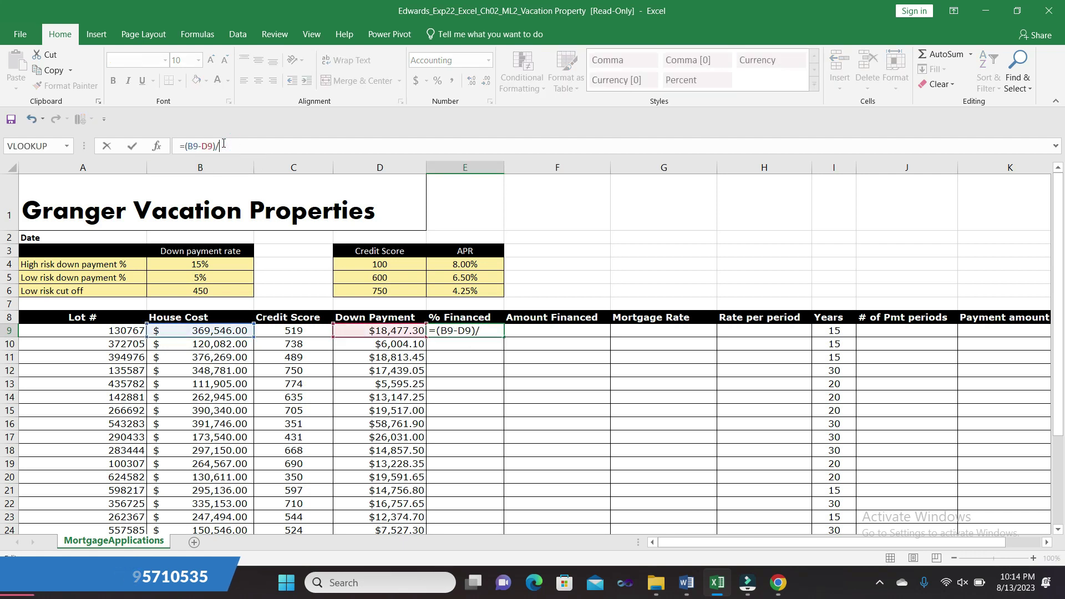
text(B9)
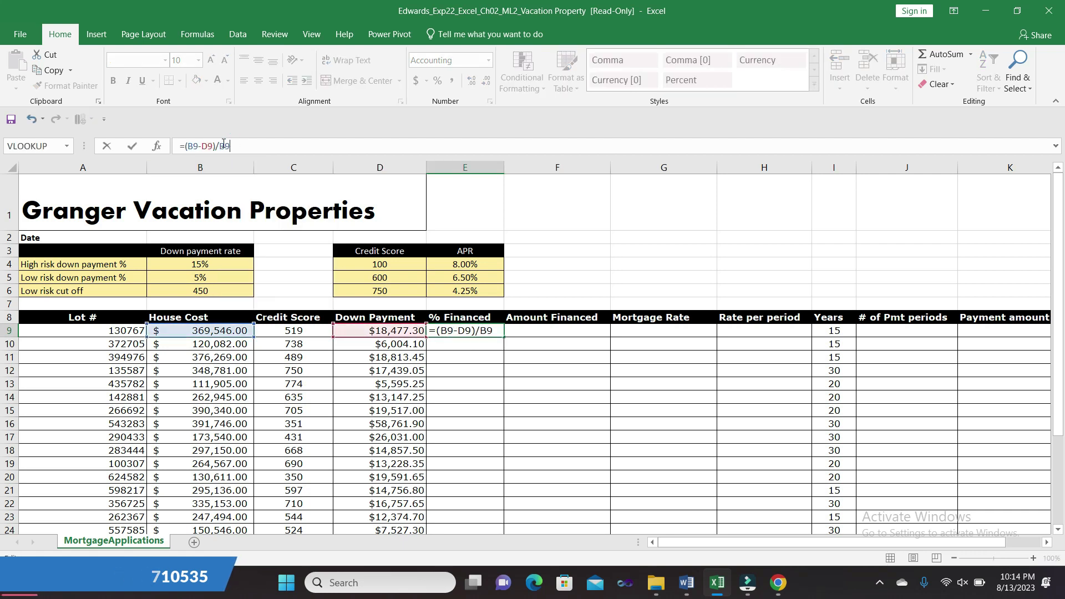
key(Return)
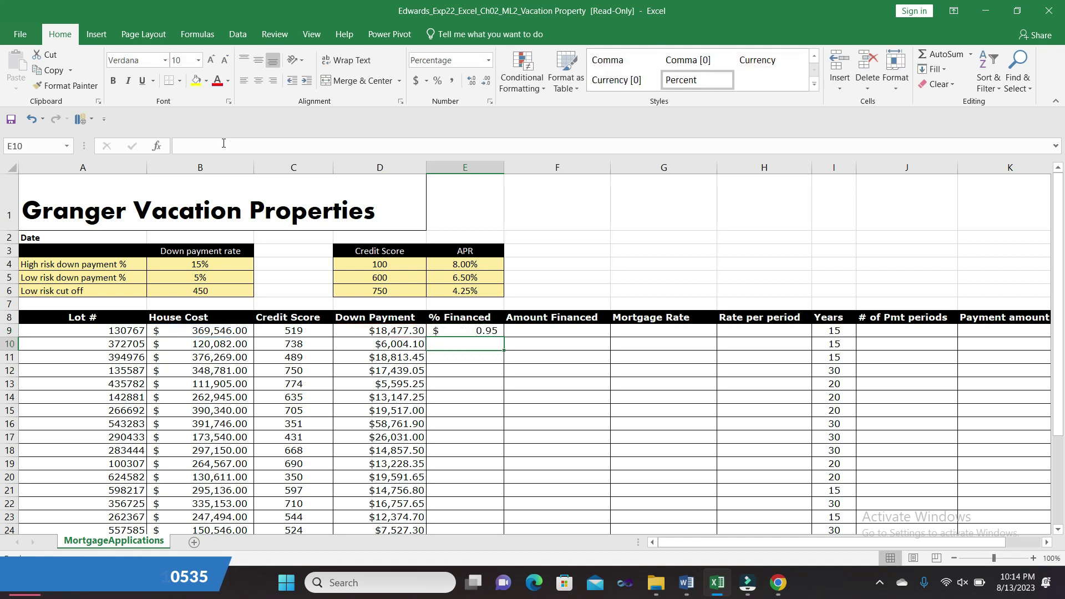
click(464, 327)
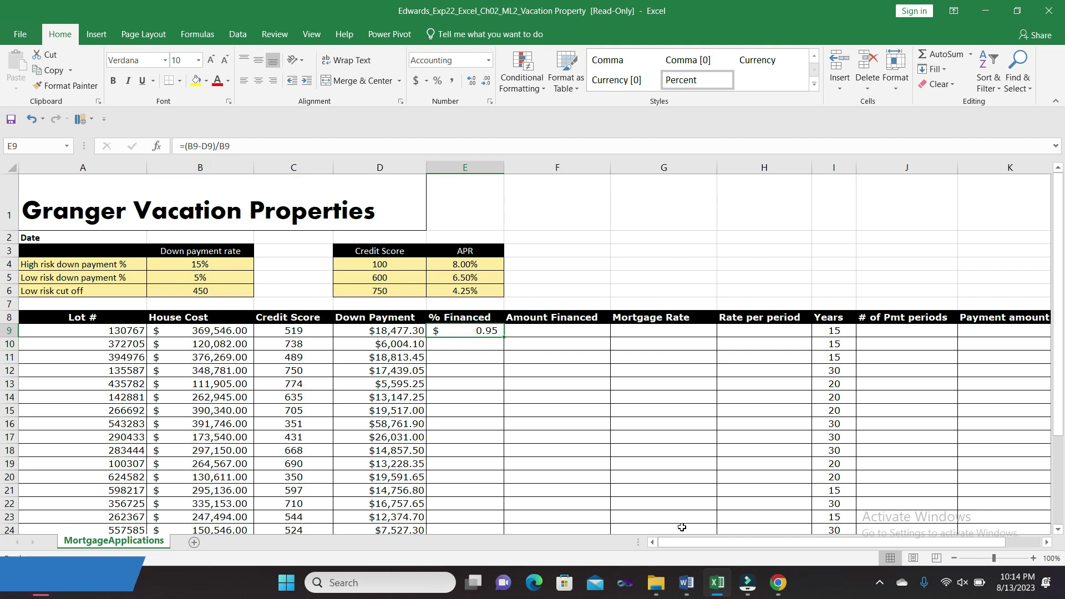
Step: Fill the percent-financed formula from E9 down to E28, giving 0.95 or 0.85 per lot
click(687, 583)
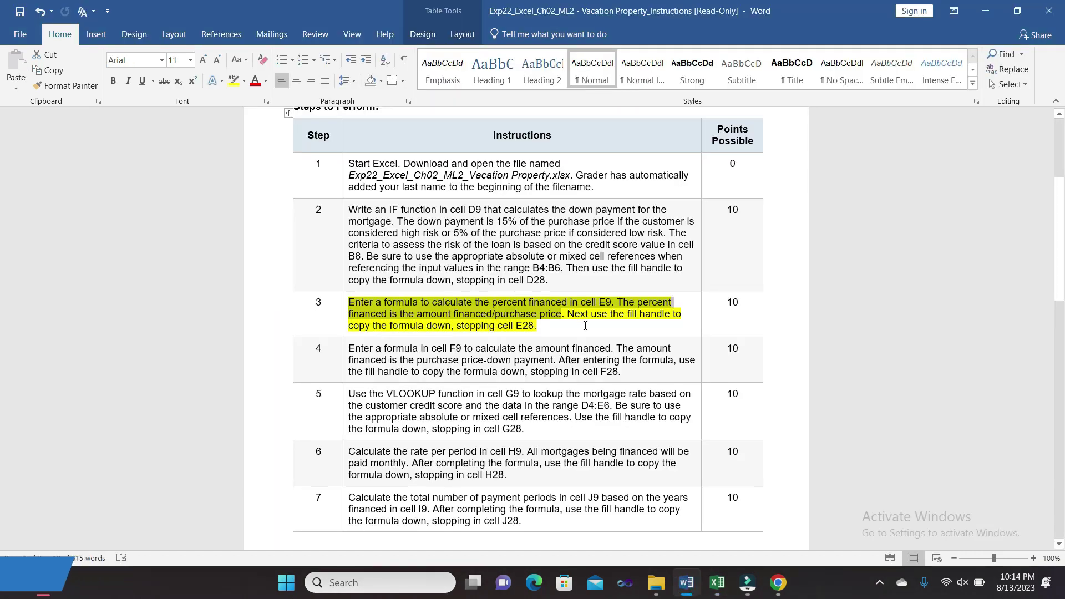
drag(567, 314, 537, 326)
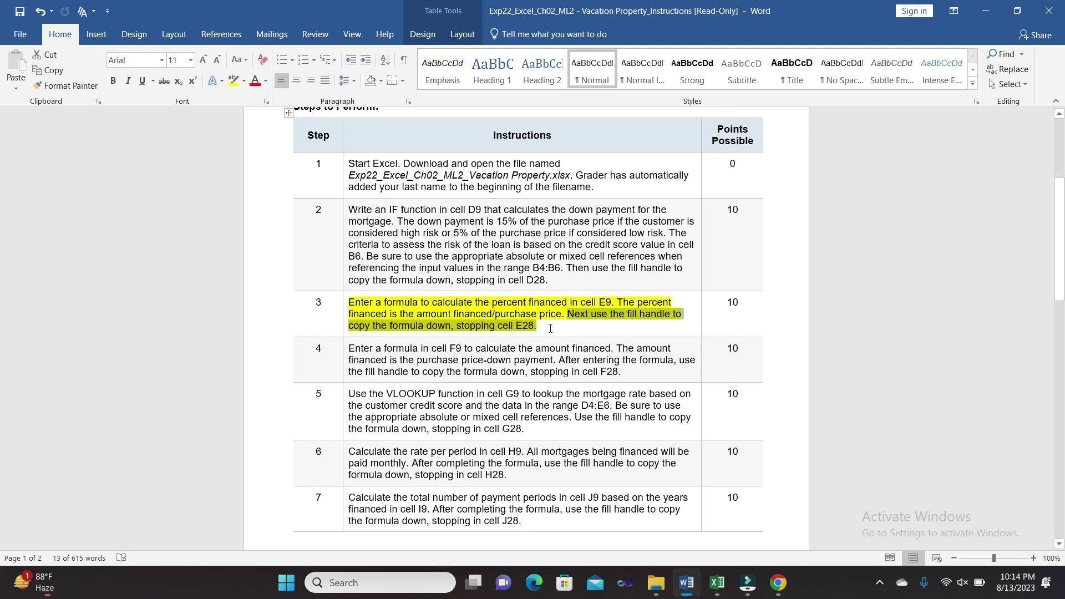
click(717, 582)
drag(503, 337, 470, 502)
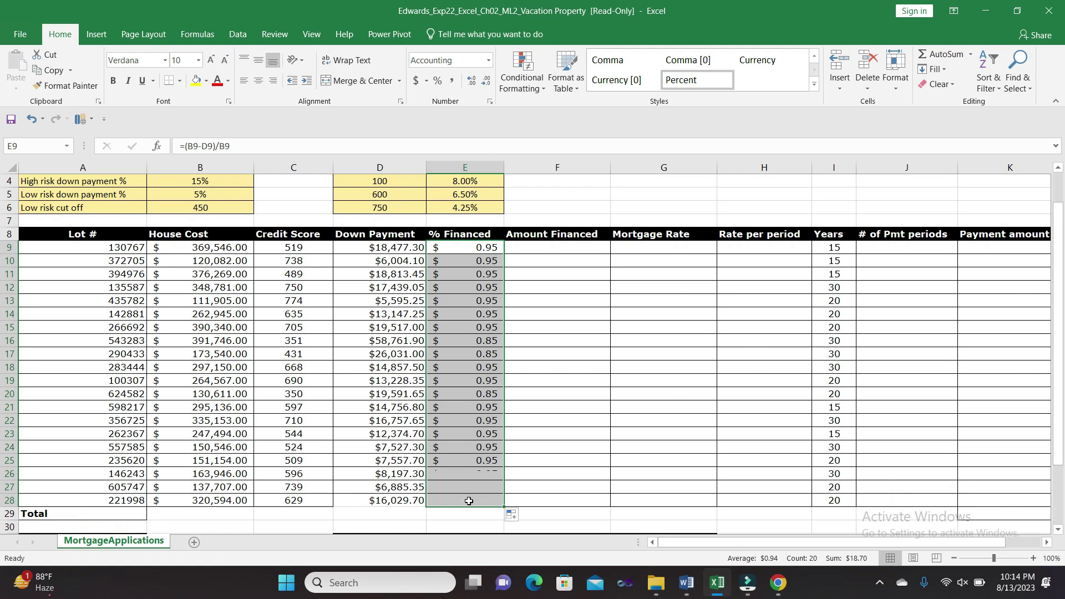
click(585, 498)
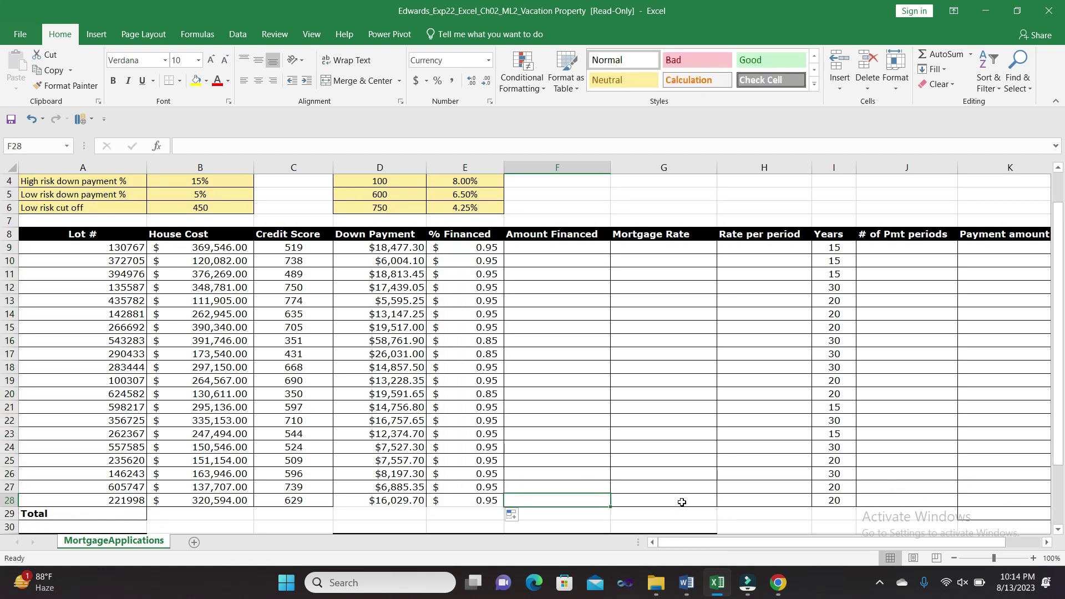
Step: Move the yellow highlight in the instructions from step 3 to step 4's amount-financed text
click(686, 583)
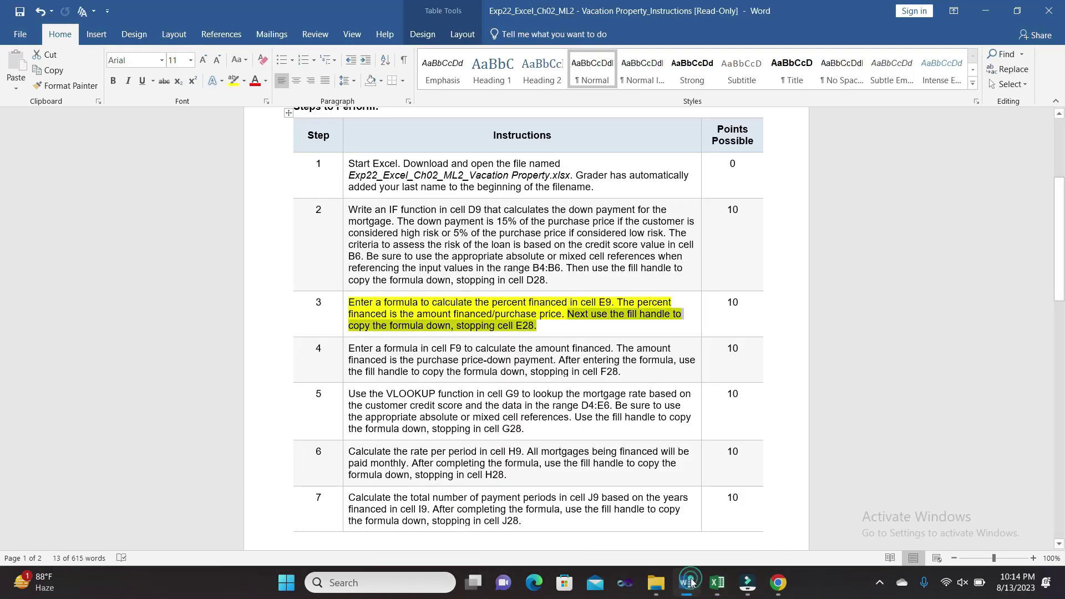
click(344, 303)
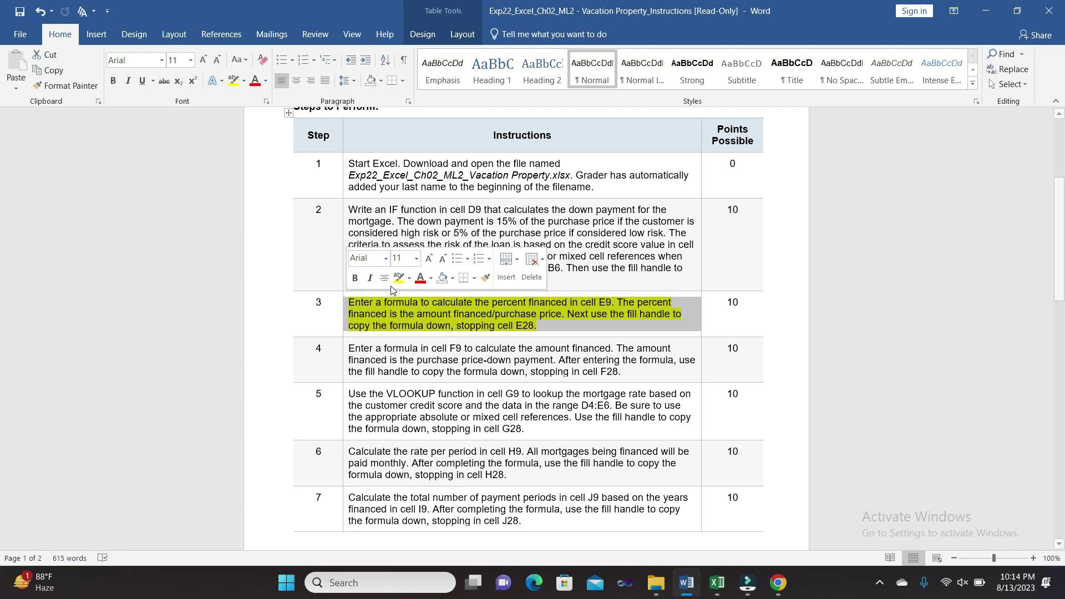
click(398, 278)
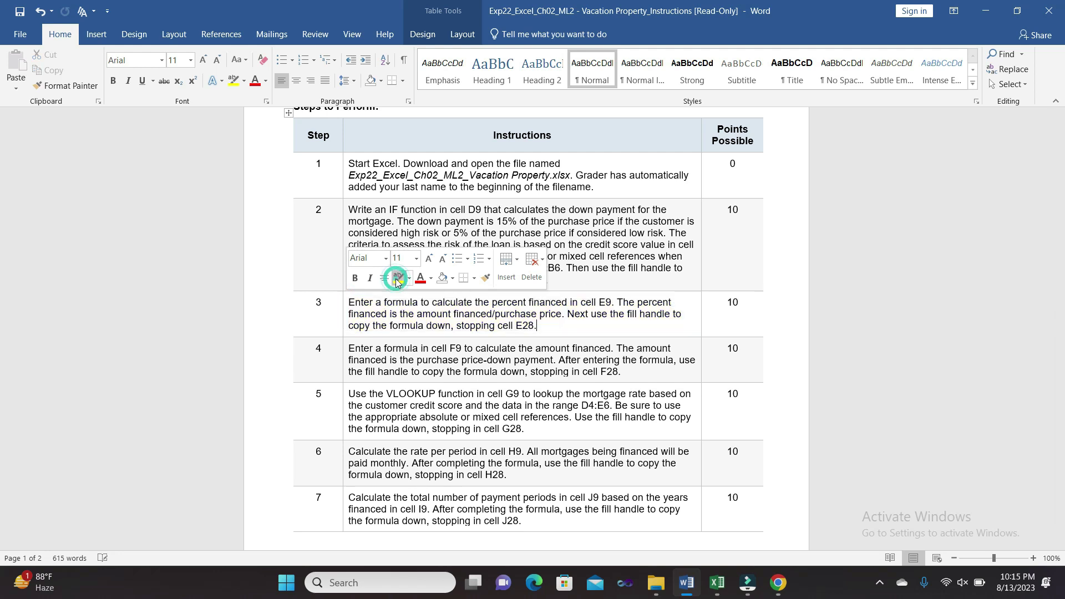
click(345, 346)
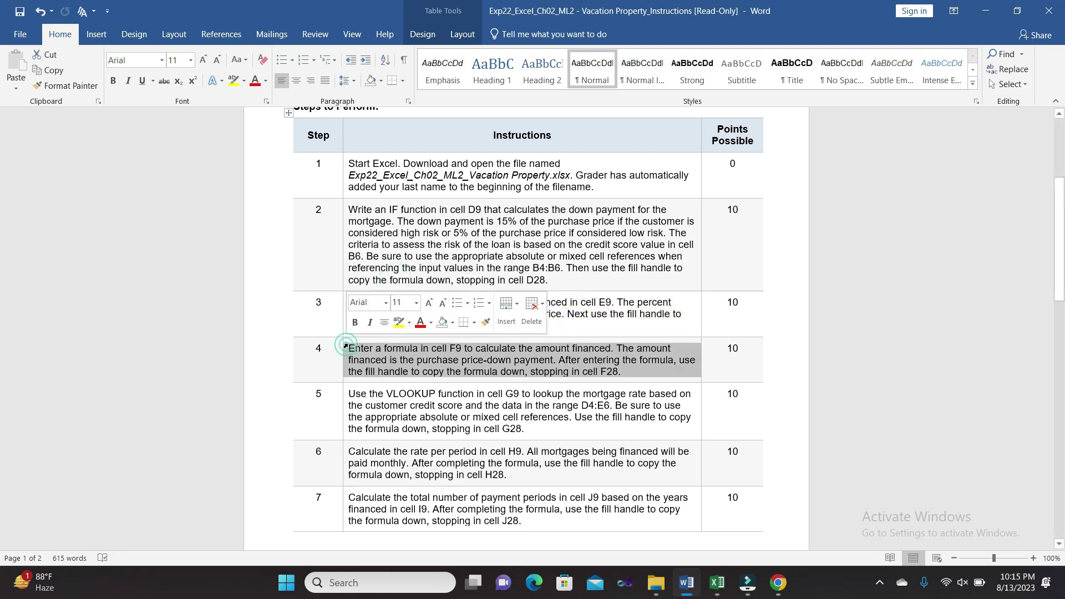
click(398, 324)
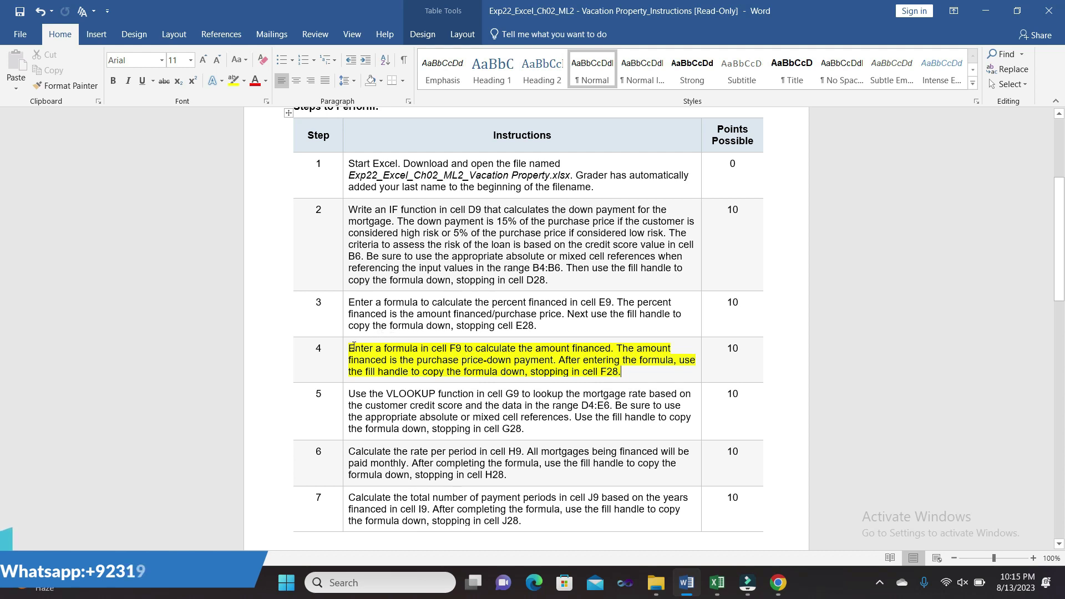
drag(352, 347, 542, 357)
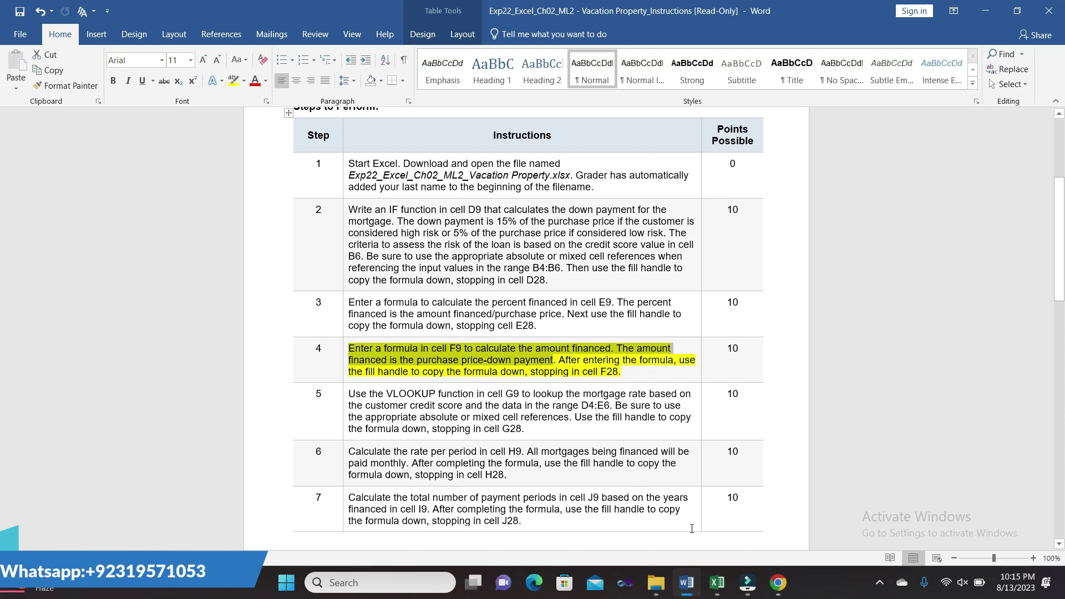
click(716, 582)
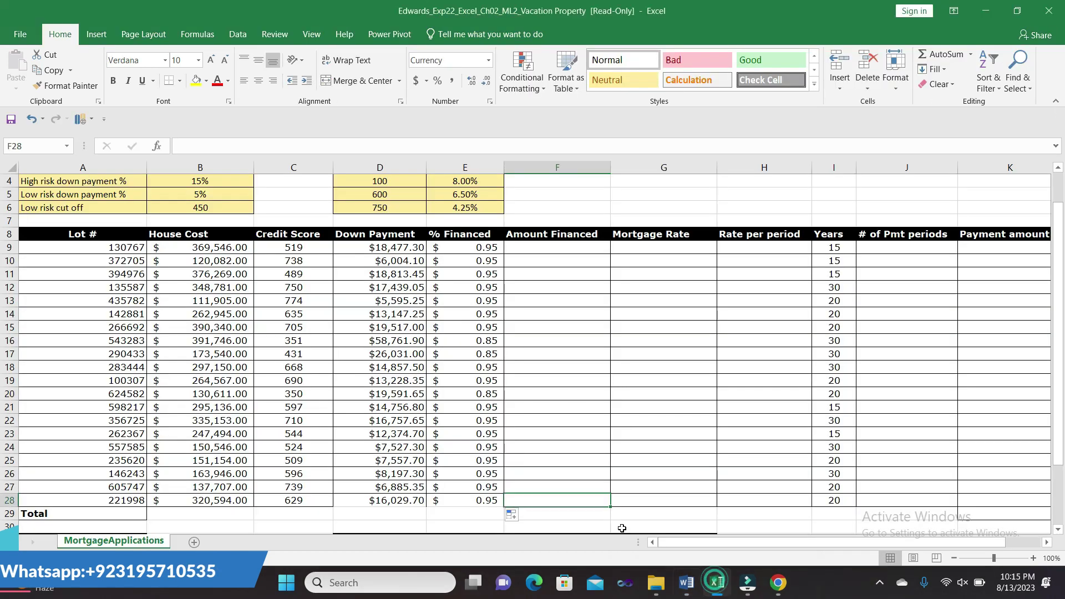
Step: Enter =B9-D9 in F9, giving an amount financed of $351,068.70
click(542, 245)
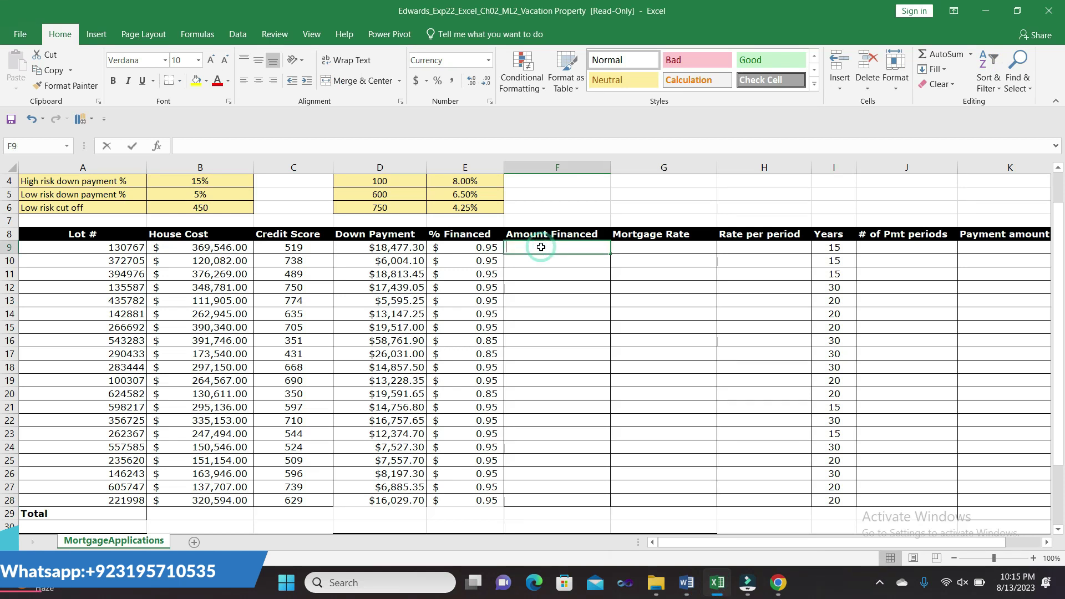
text(=)
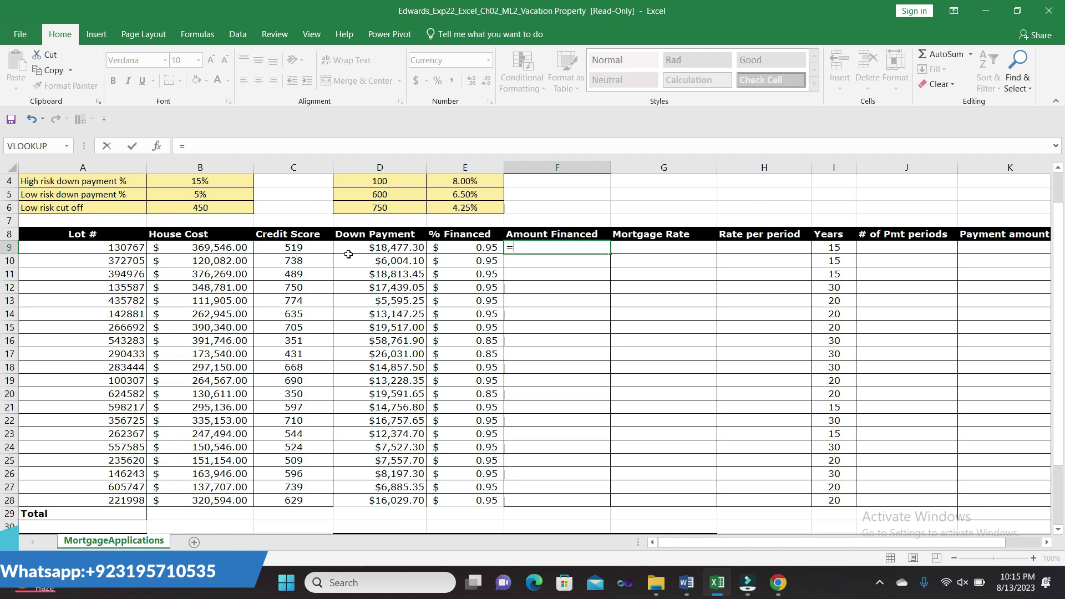
click(238, 249)
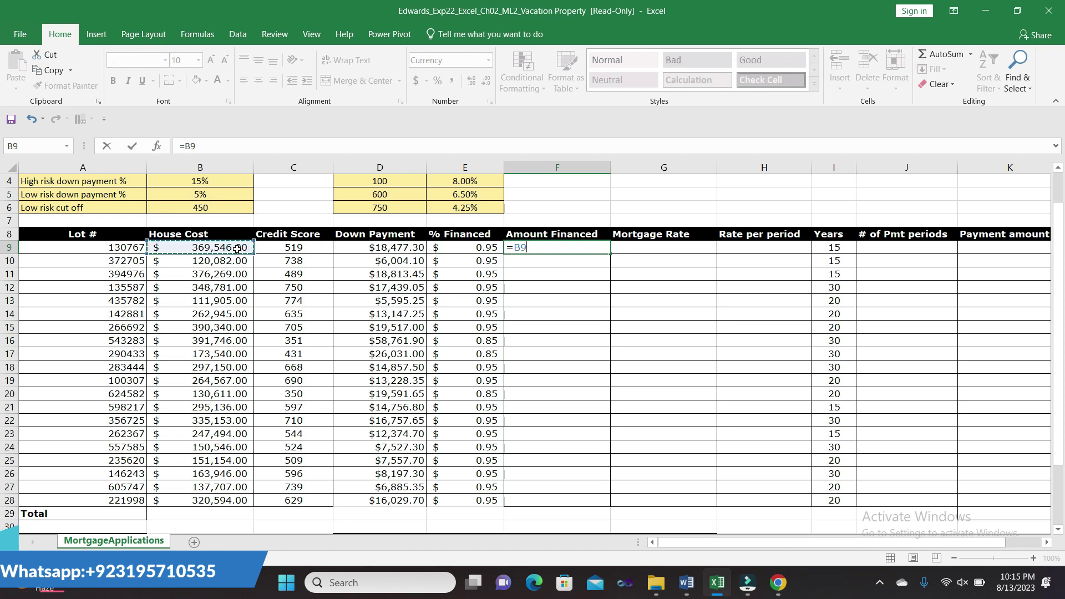
text(-)
click(686, 583)
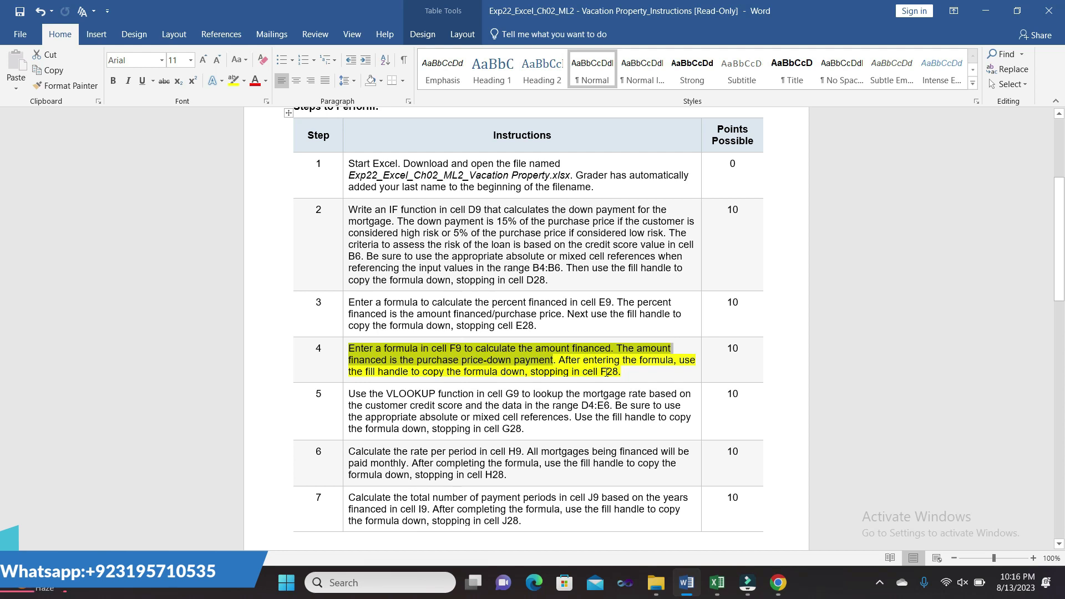
click(711, 583)
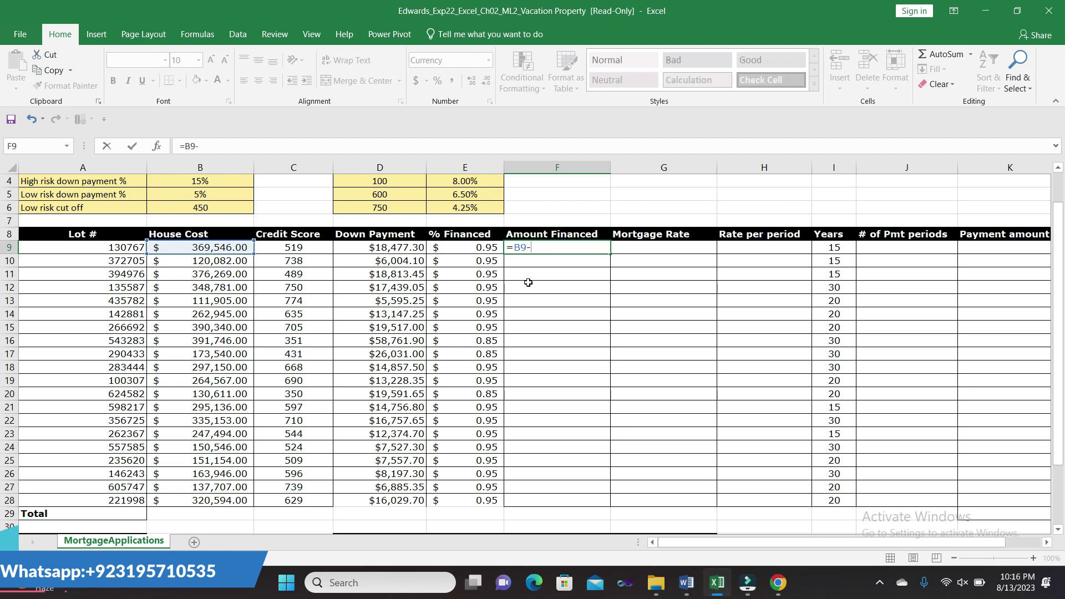
click(380, 247)
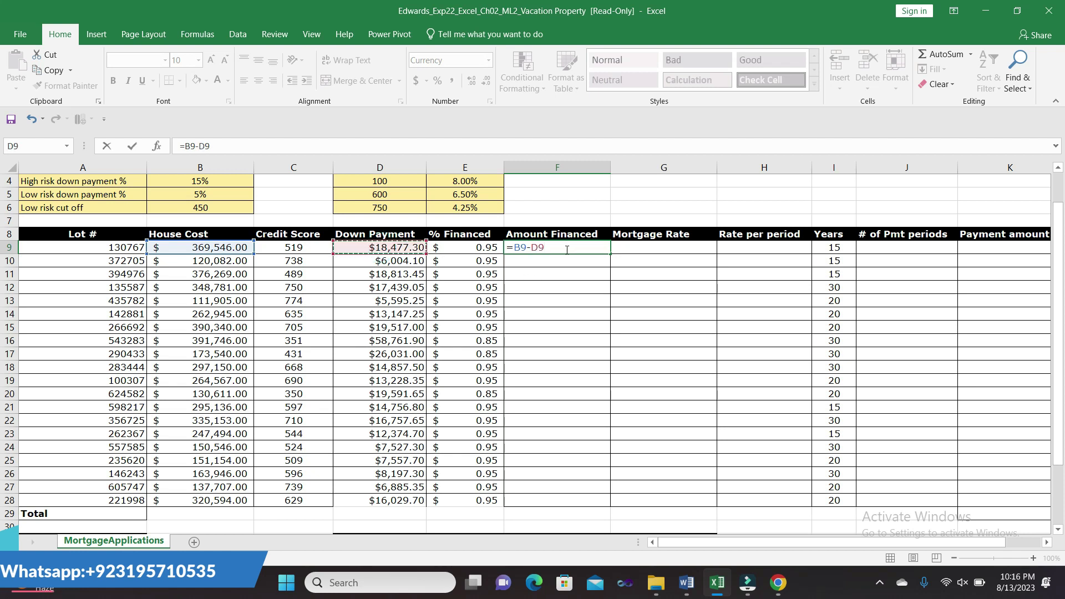
key(Return)
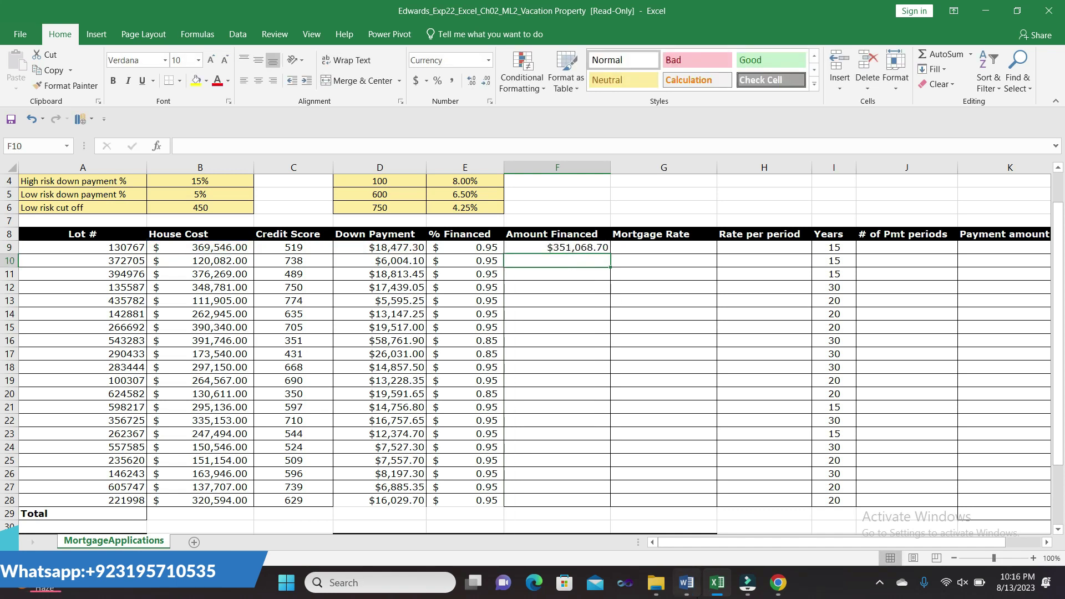
Step: Find step 4's direction in Word to copy the F9 formula down to F28
click(686, 583)
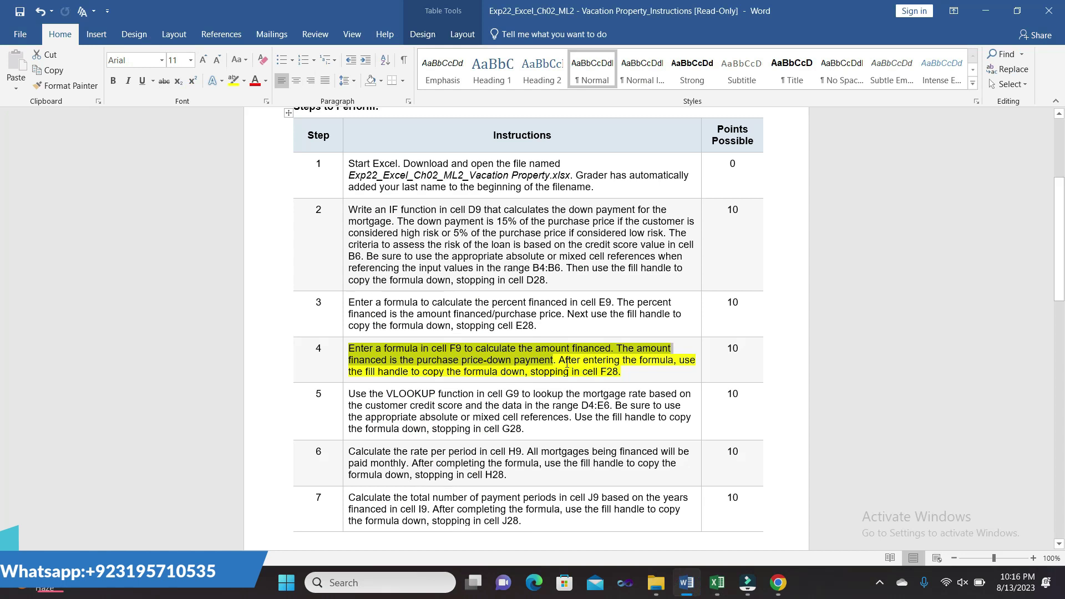
drag(559, 360, 619, 372)
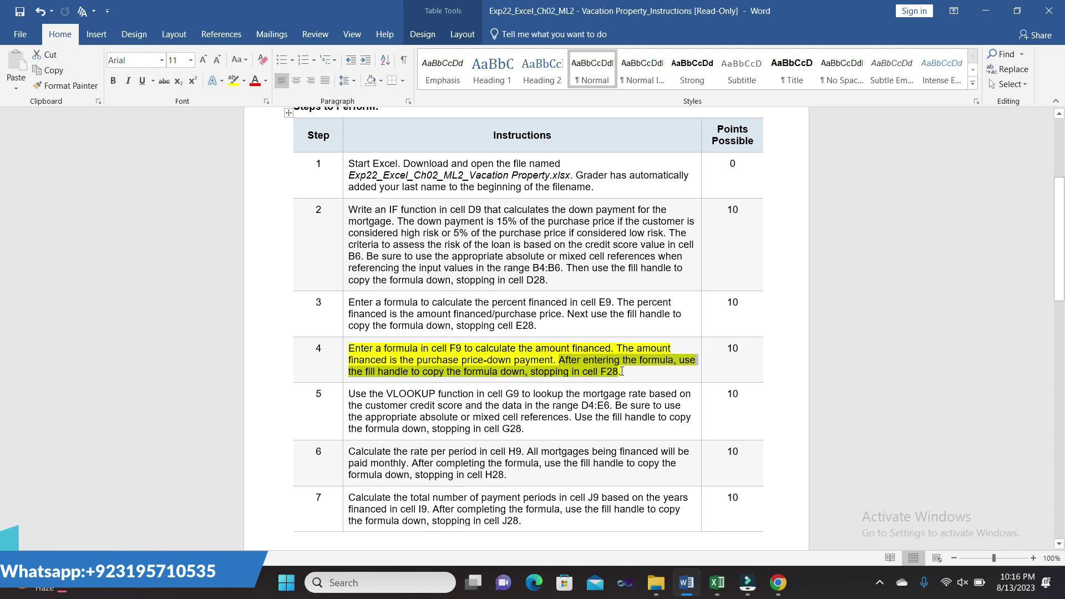
click(717, 583)
Step: Copy the =B9-D9 Amount Financed formula from F9 down to F28
click(589, 250)
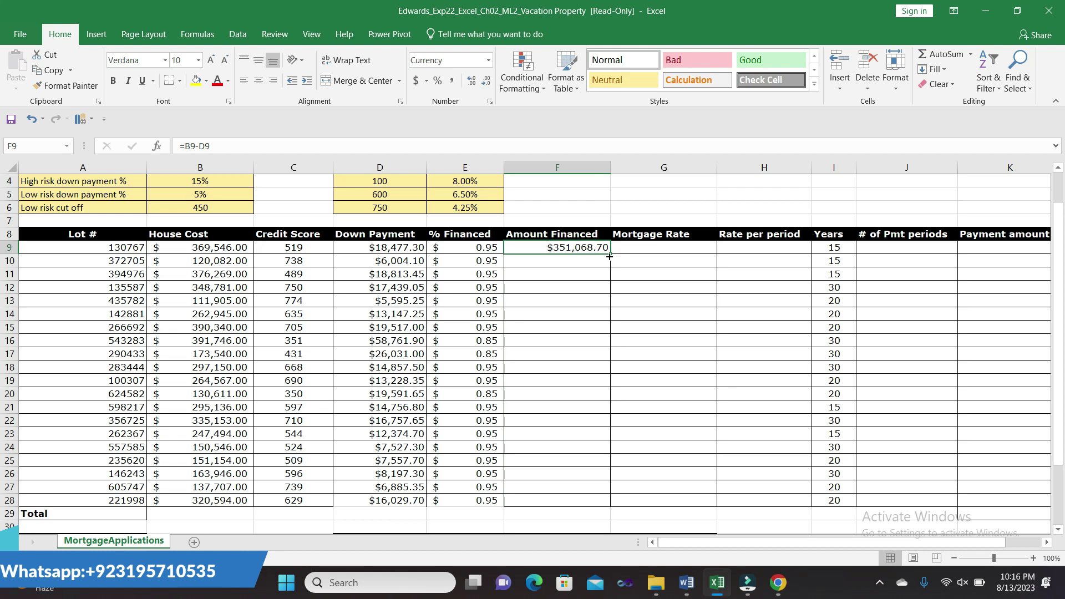
drag(609, 254, 599, 487)
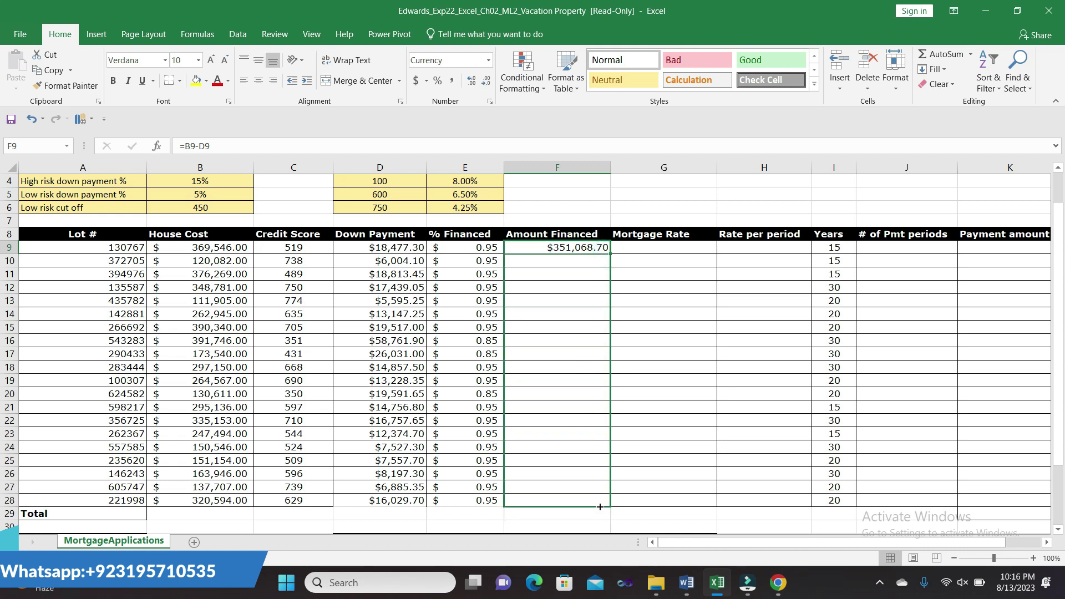
drag(599, 487, 599, 504)
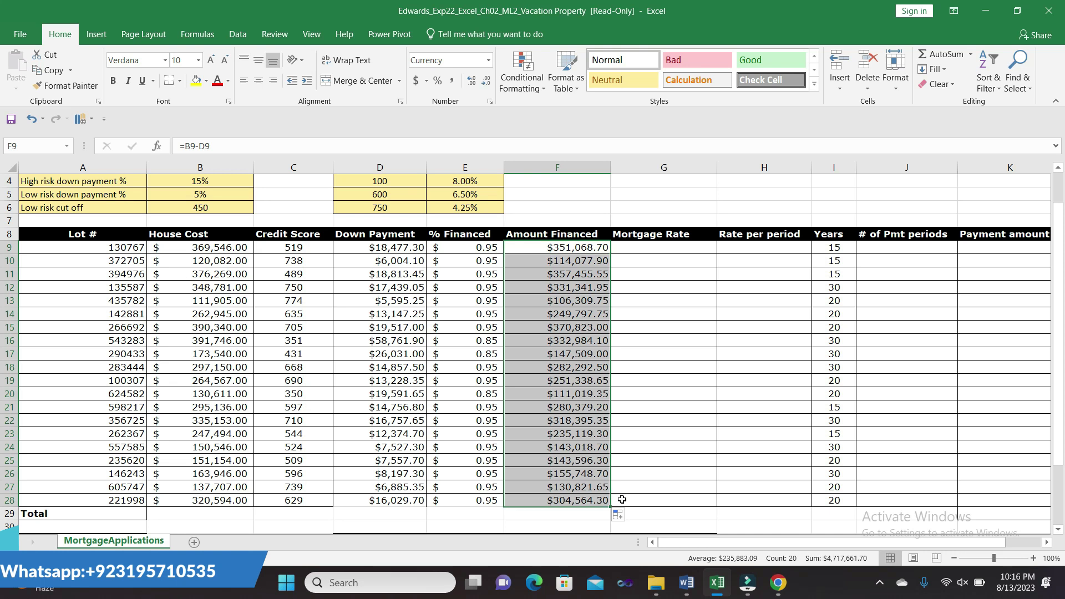
click(652, 250)
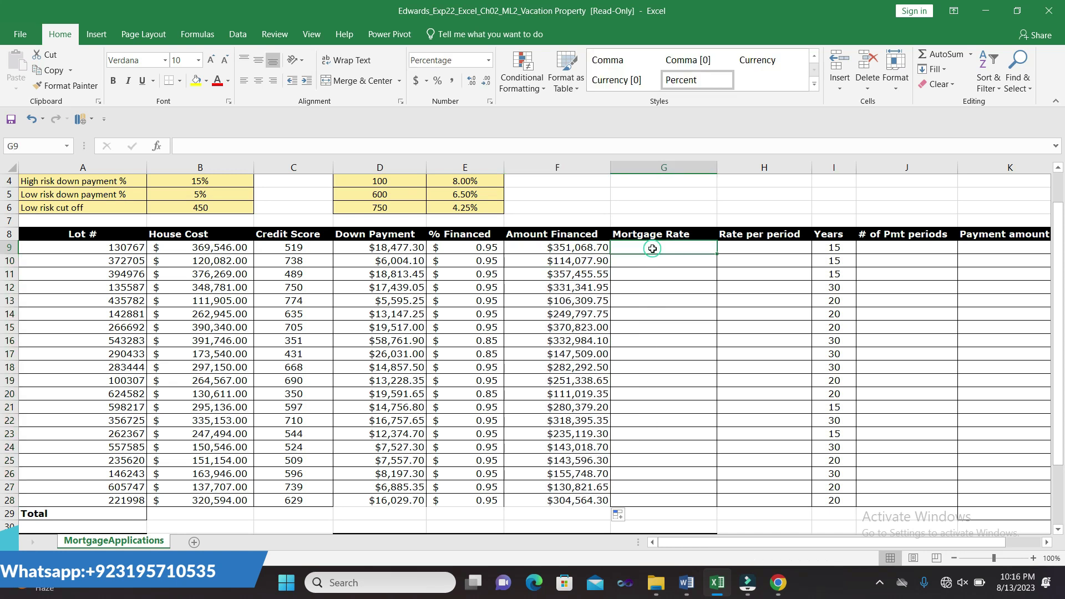
Step: Shift the yellow highlight from step 4 to step 5's VLOOKUP mortgage-rate instruction
click(686, 581)
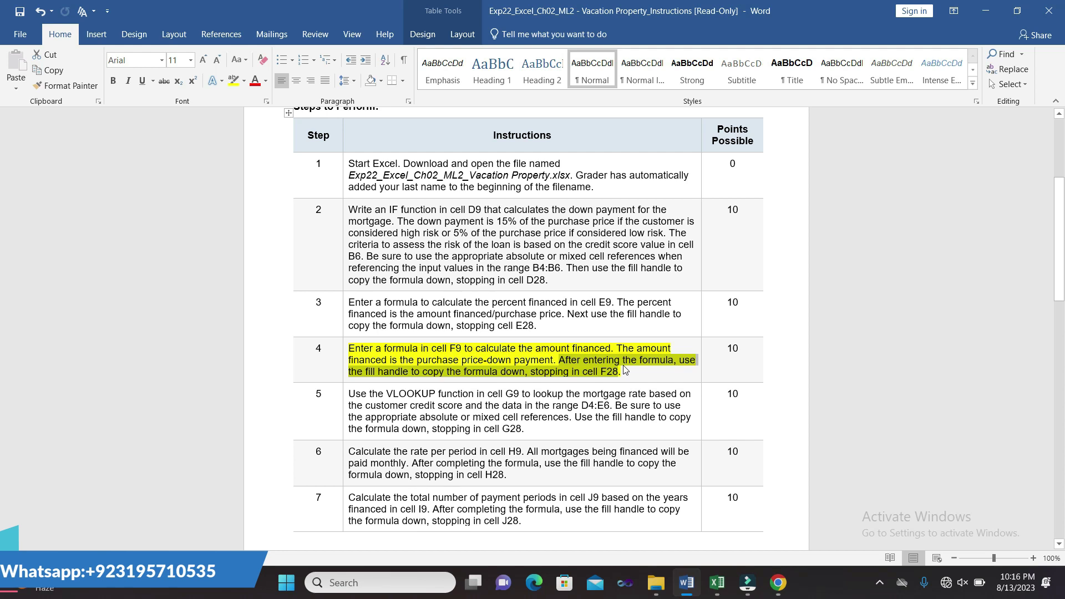
click(624, 370)
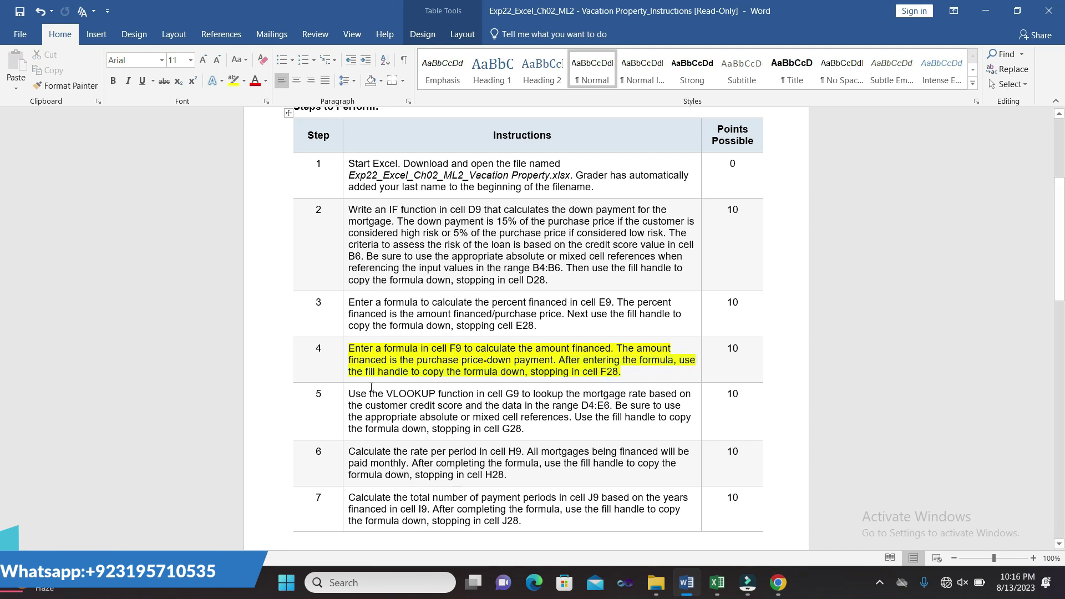
click(344, 348)
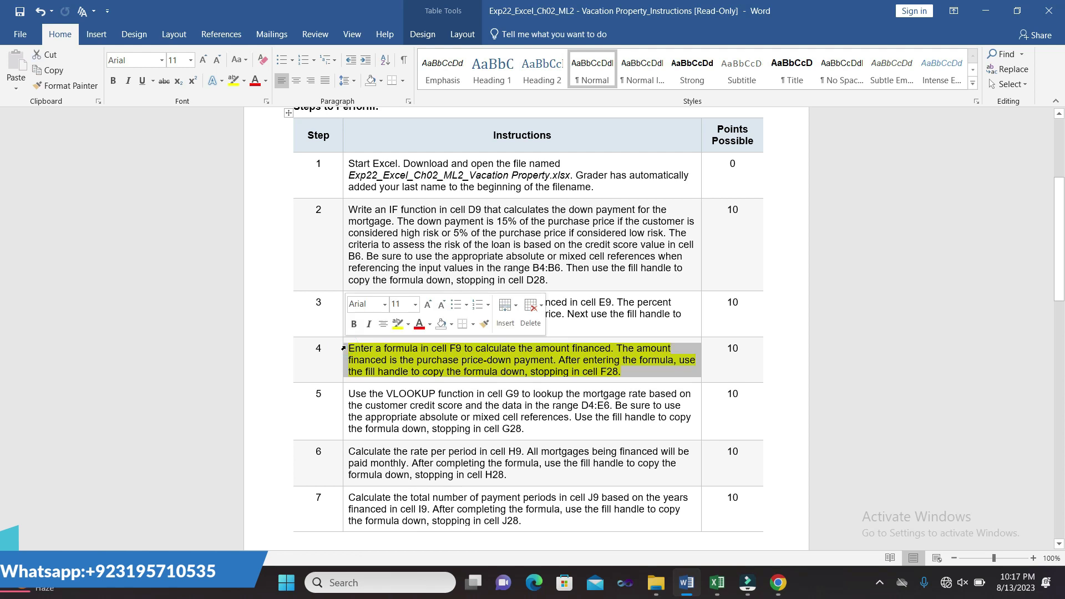
click(397, 326)
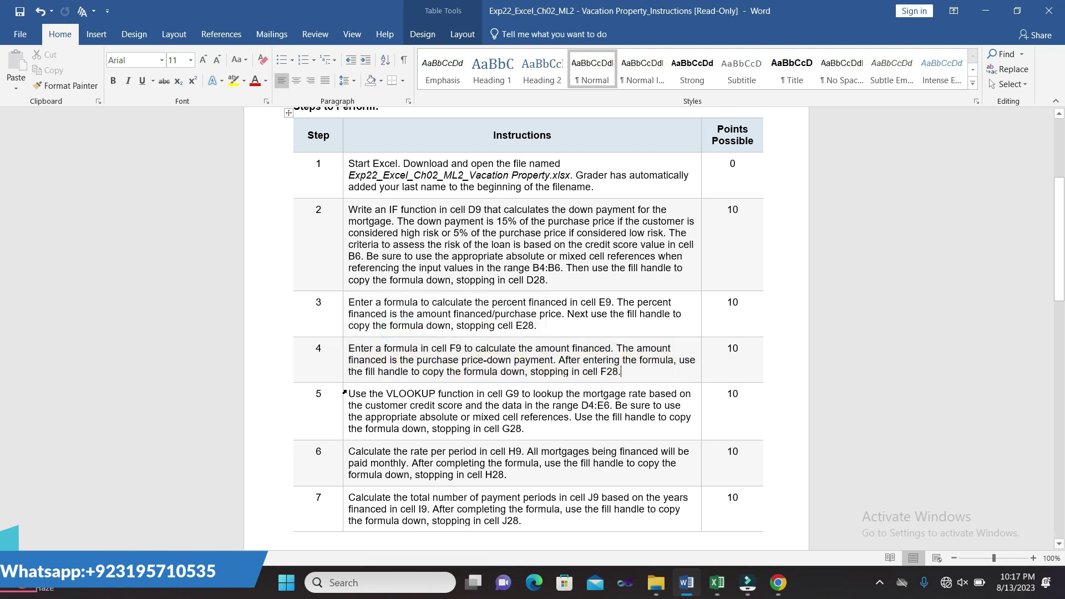
click(344, 392)
click(395, 369)
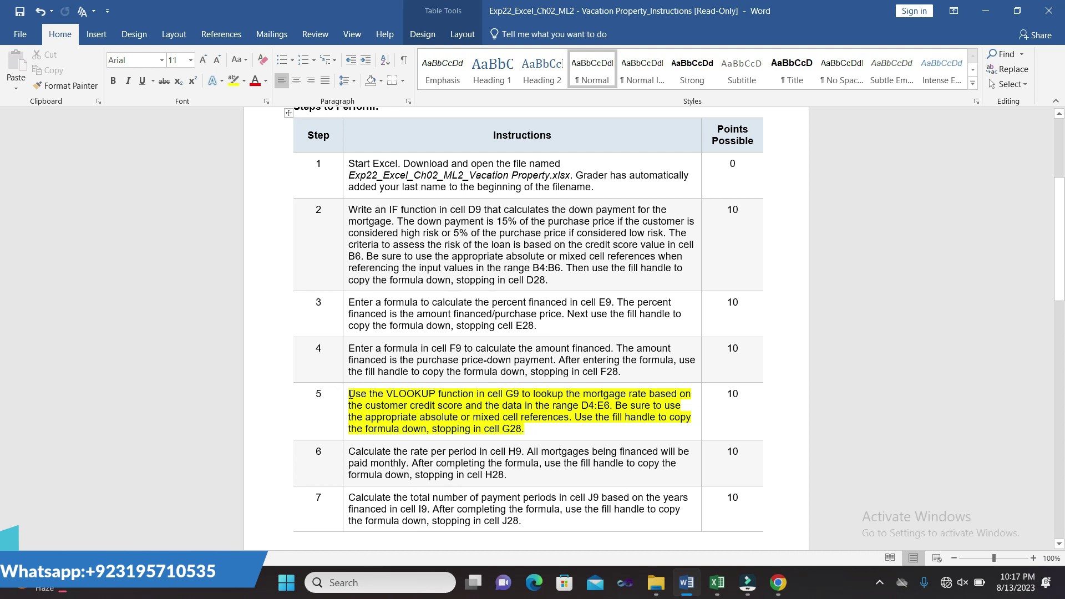
drag(351, 394, 649, 393)
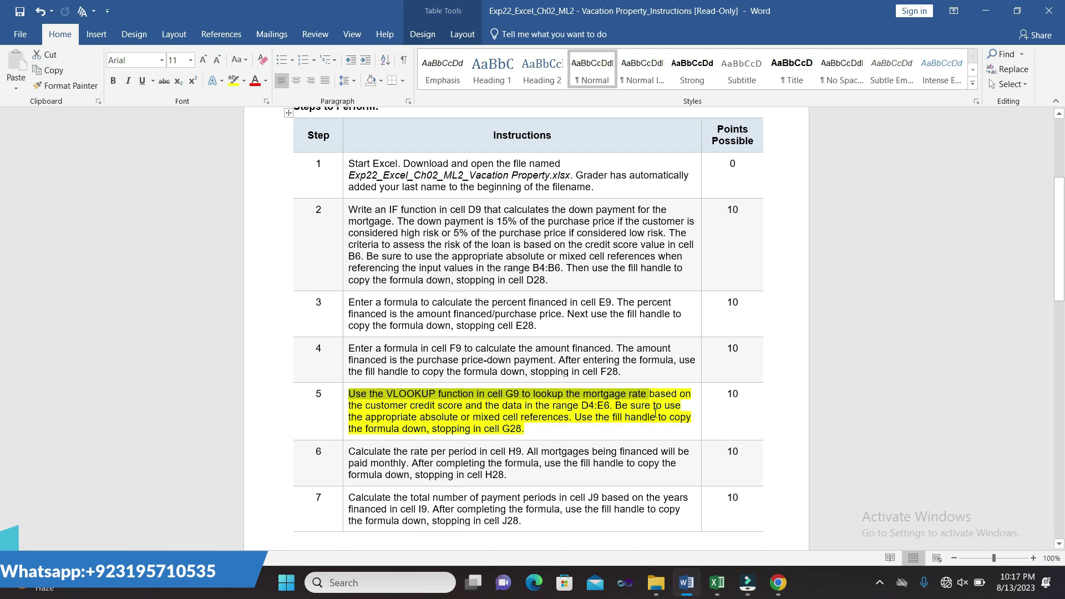
click(718, 582)
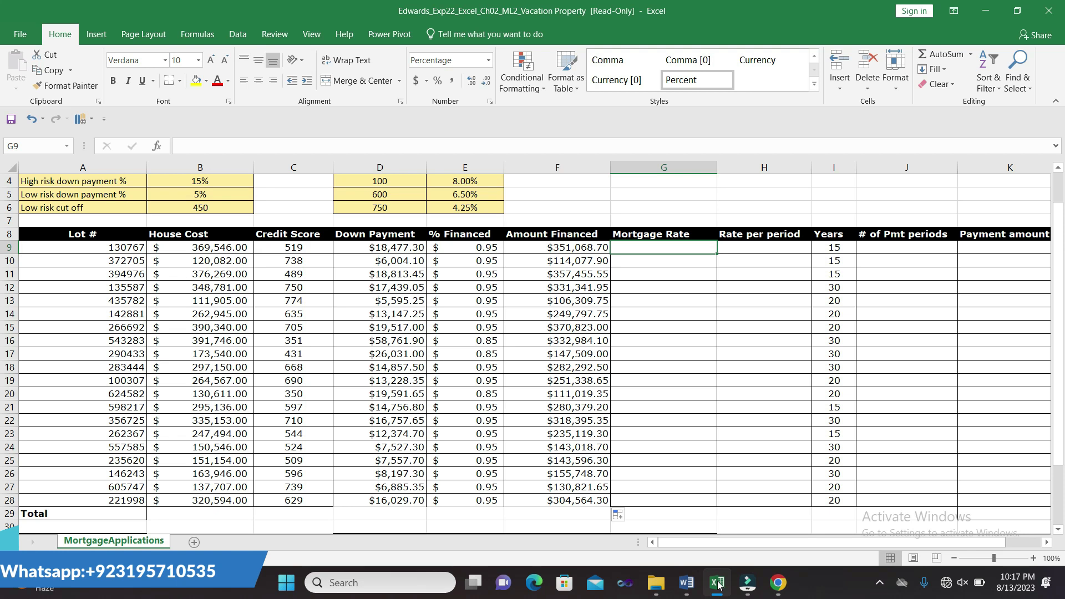
Step: Start G9's formula as =VLOOKUP(C9,$D$4, using the credit score in C9 as lookup value
click(667, 246)
text(=)
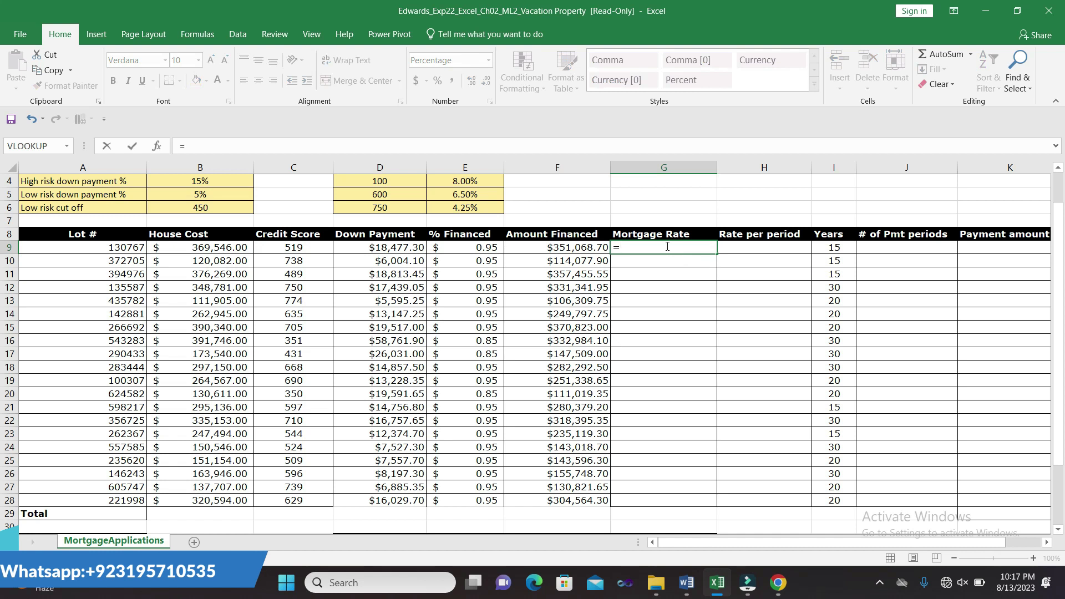
text(V)
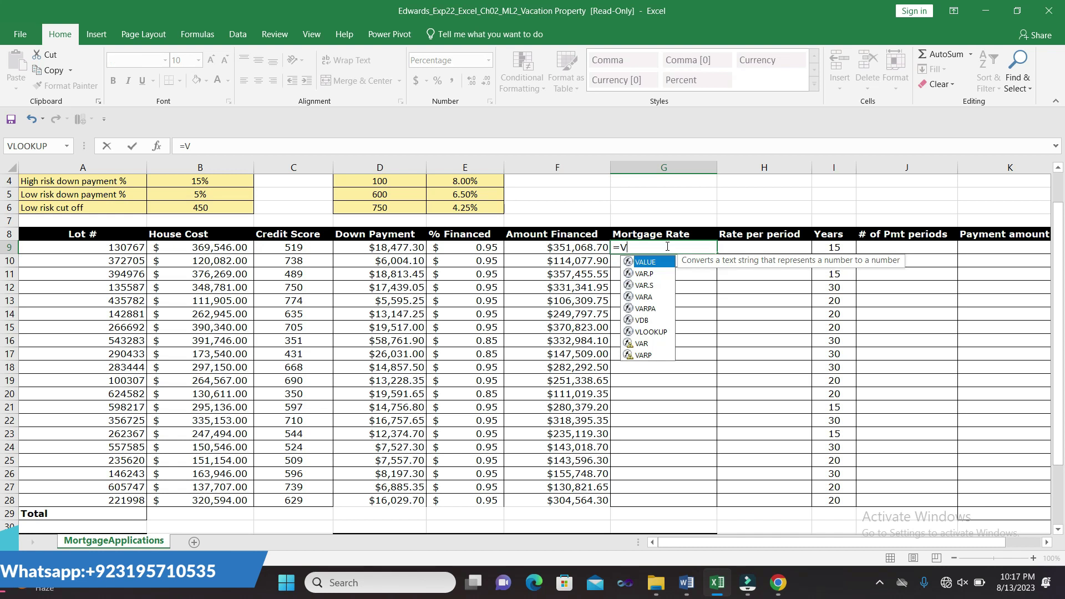
text(LOOK)
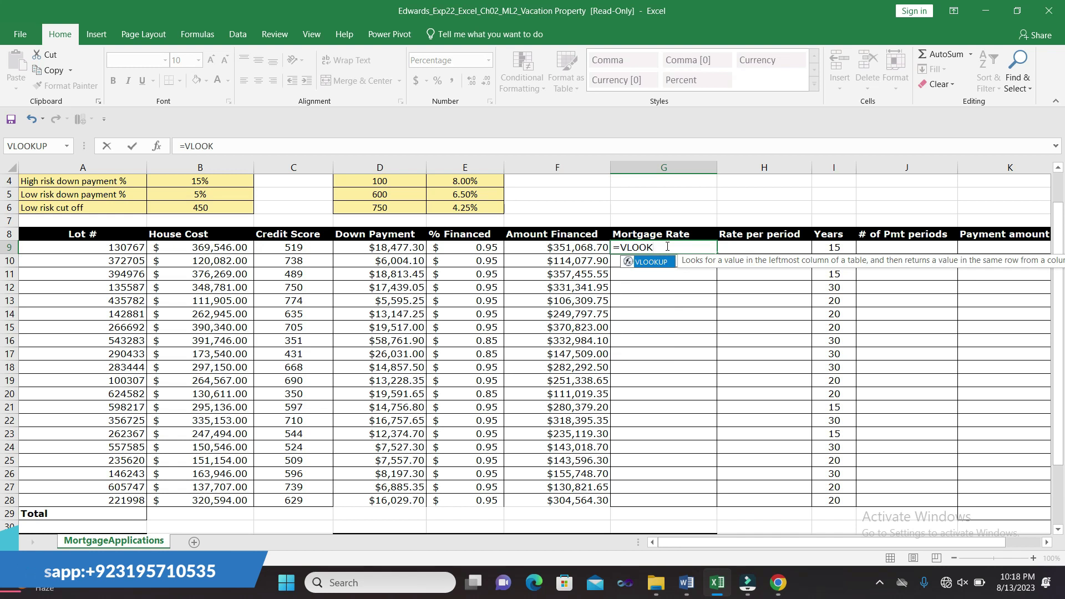
double_click(655, 264)
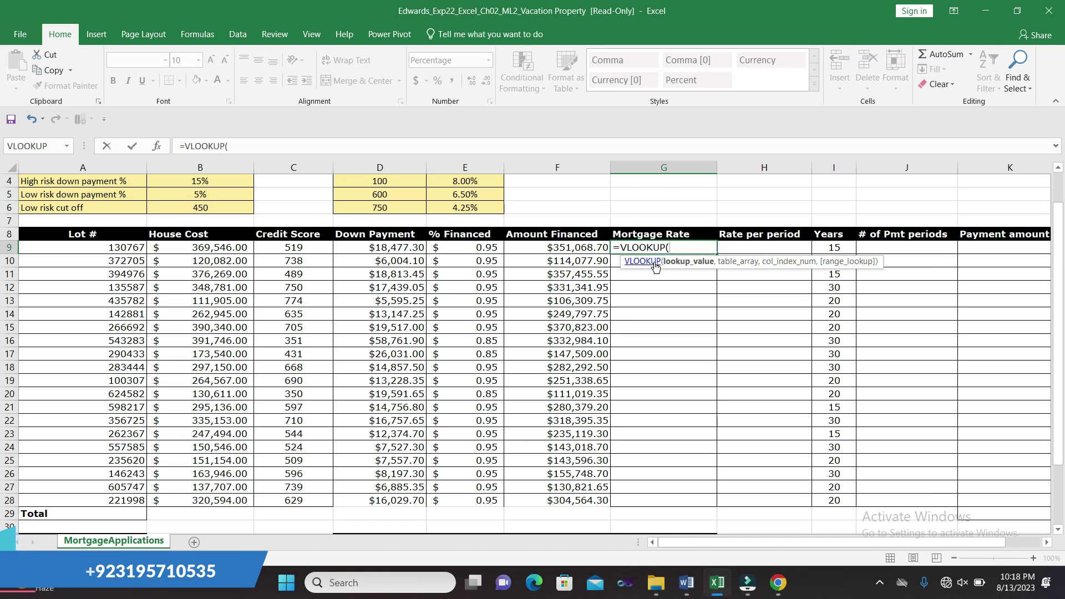
click(320, 249)
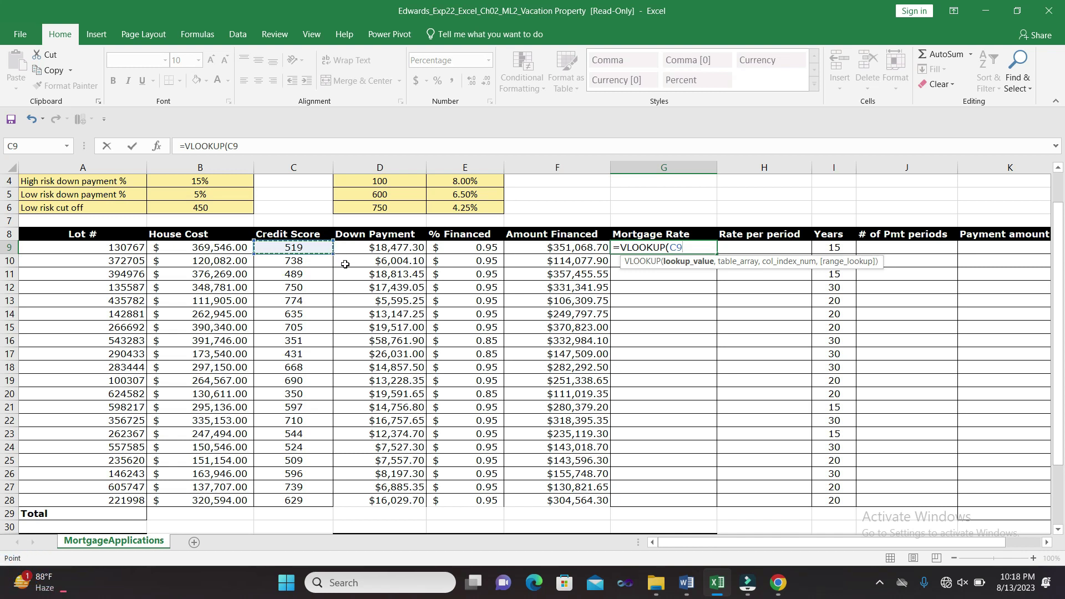
text(,)
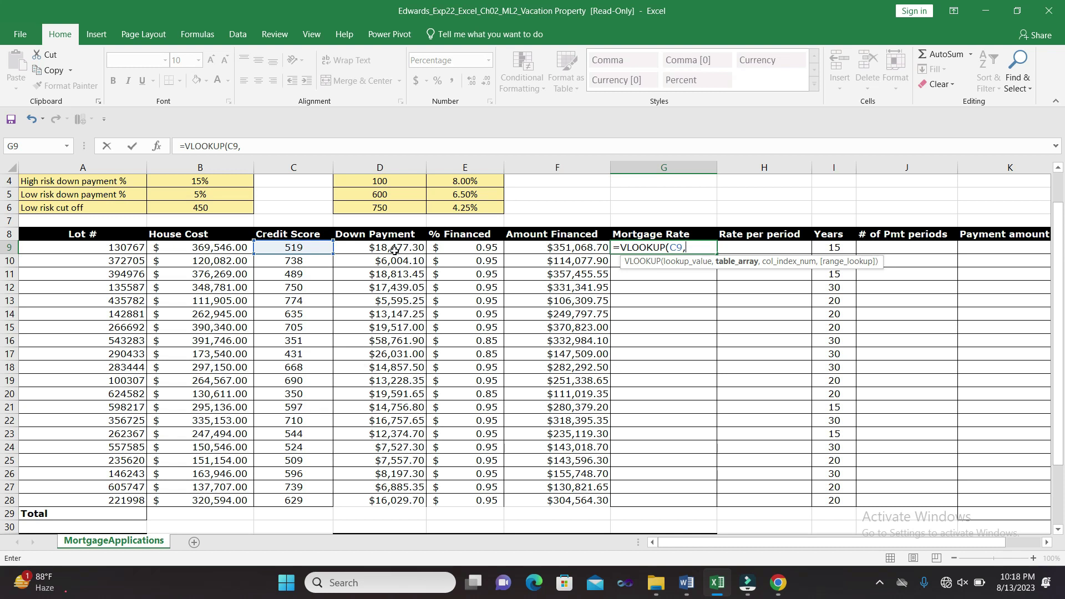
text($)
text(D$)
text(4)
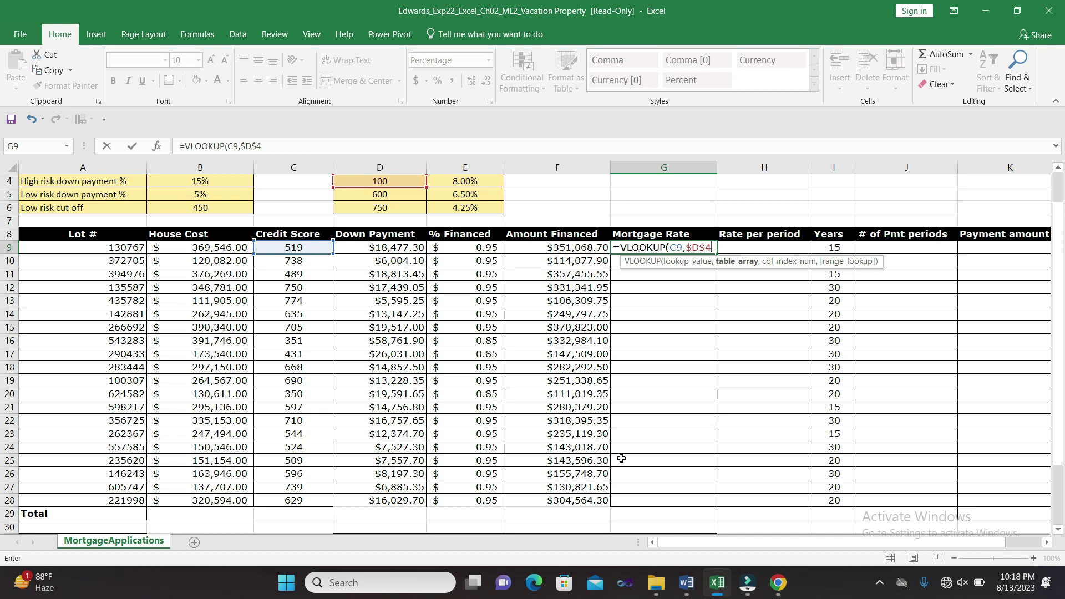
click(688, 582)
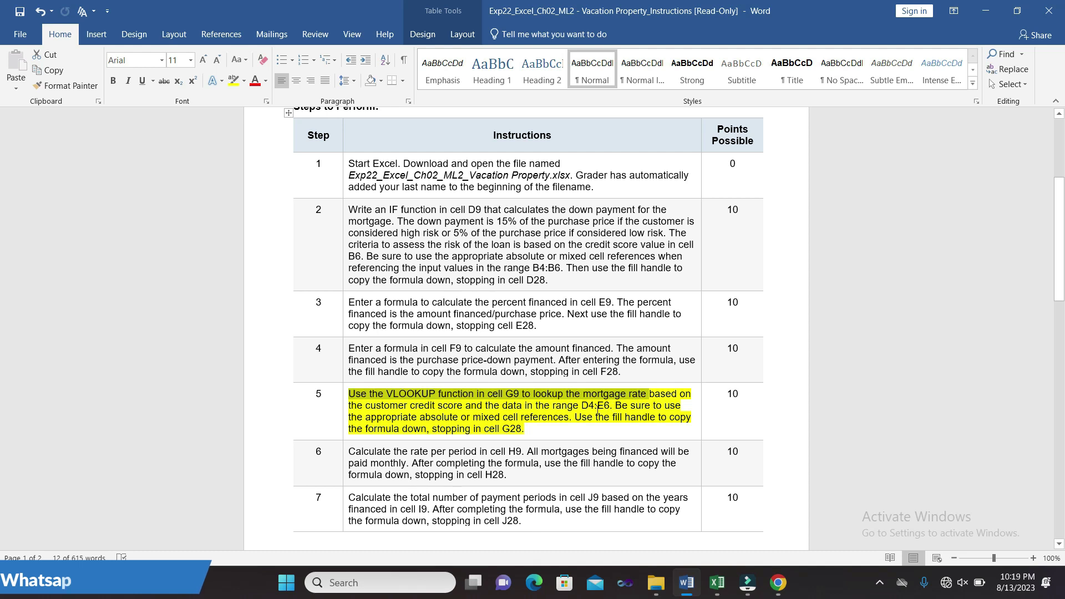
Step: Confirm the lookup table range D4:E6 named in step 5 of the instructions
drag(581, 406, 609, 407)
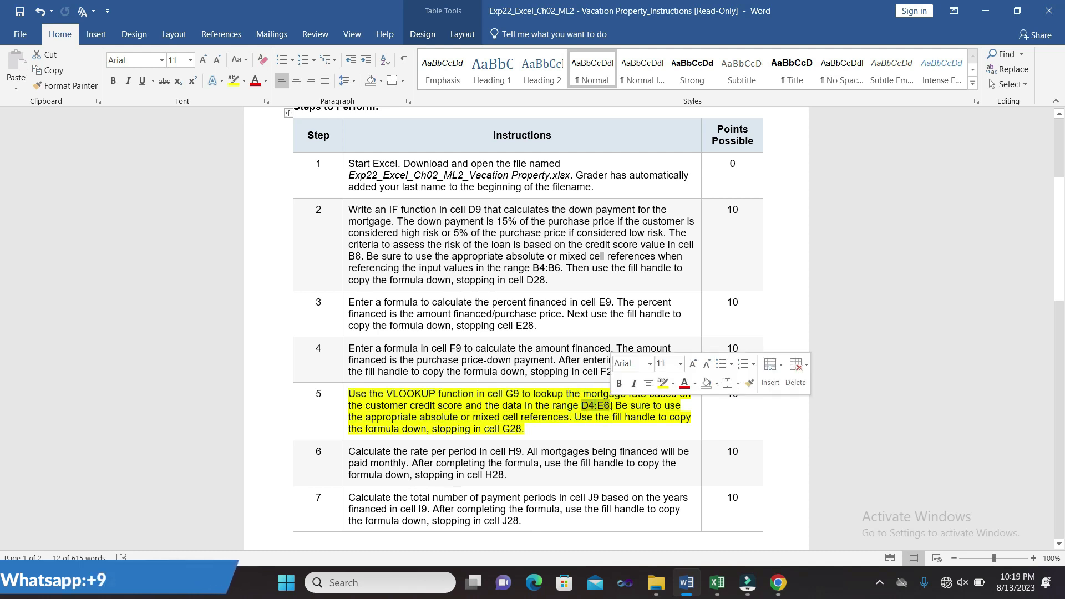
click(718, 583)
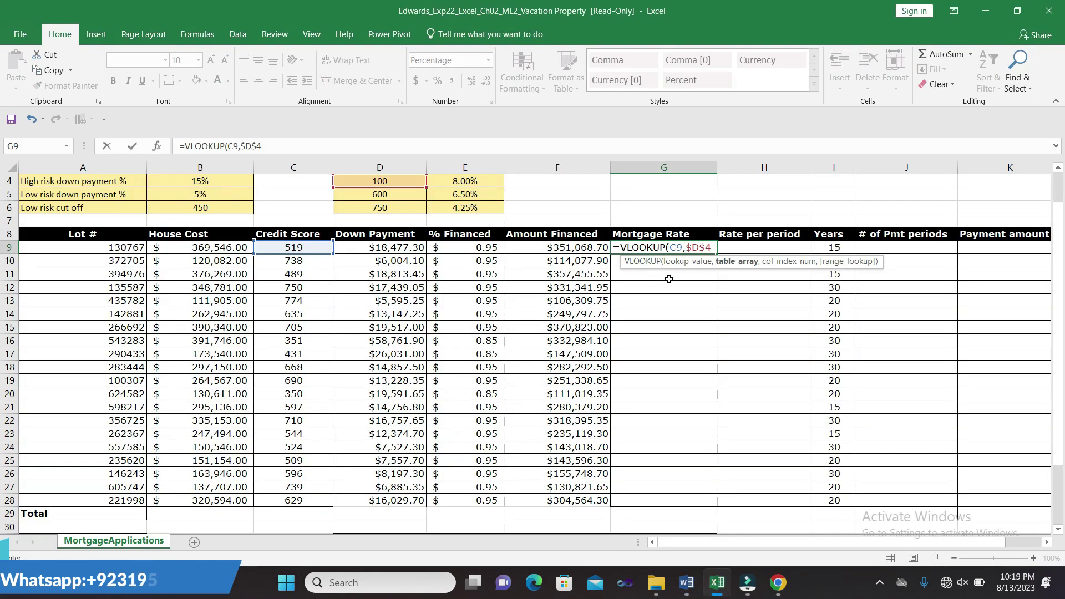
Step: Complete G9 as =VLOOKUP(C9,$D$4:$E$6,2), returning an 8.00% mortgage rate
text(:)
text($)
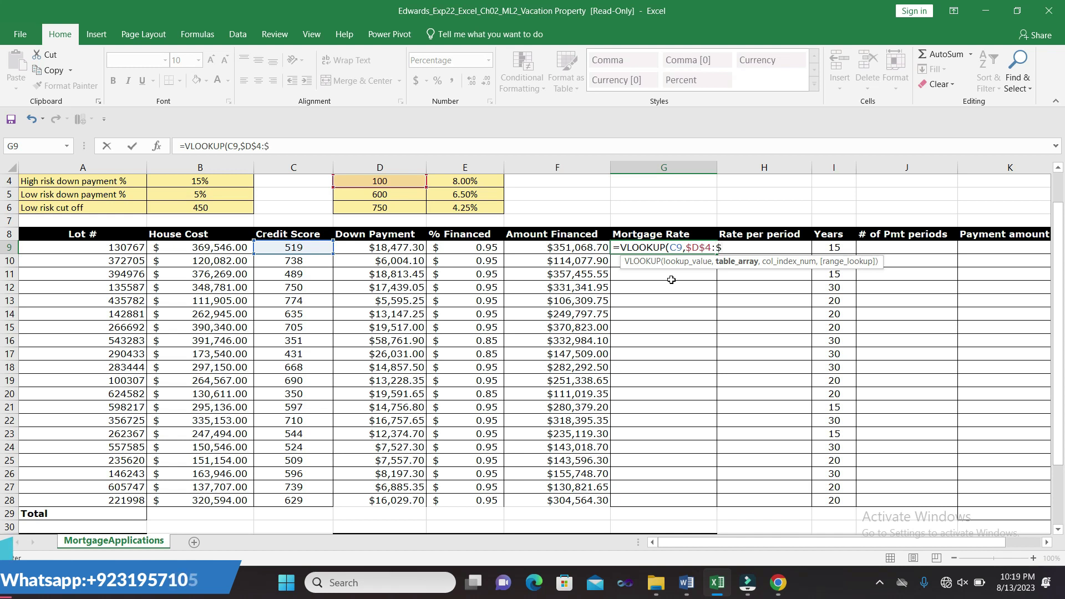
text(E$6)
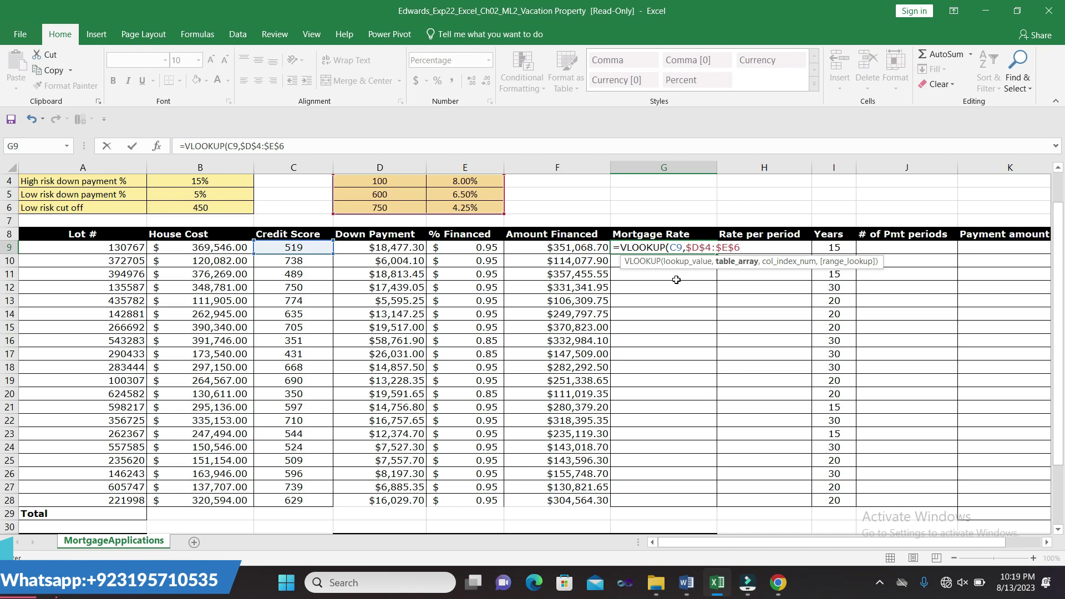
text(,2)
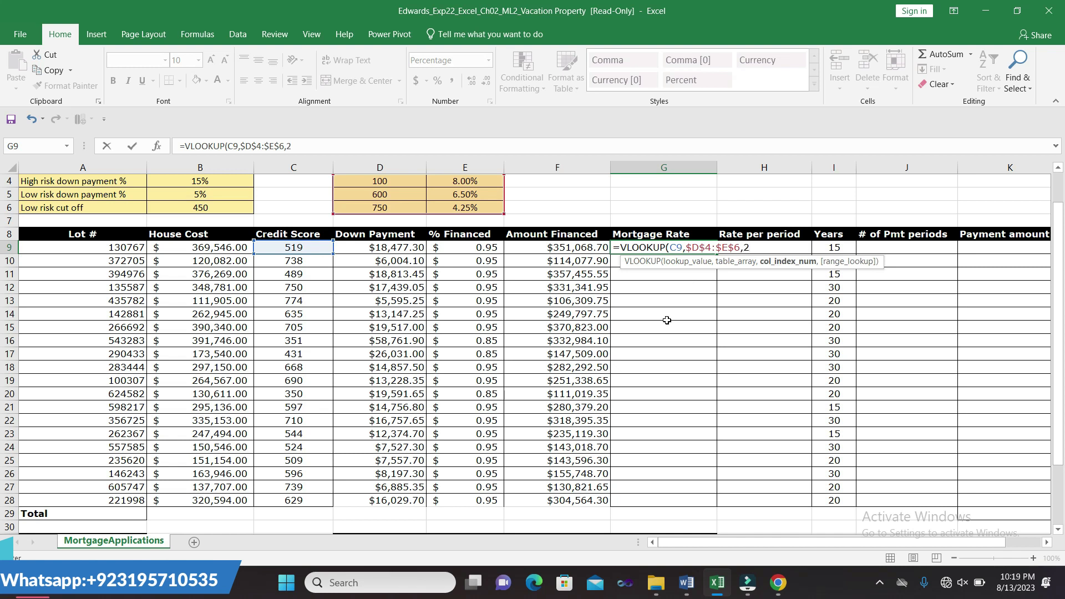
text())
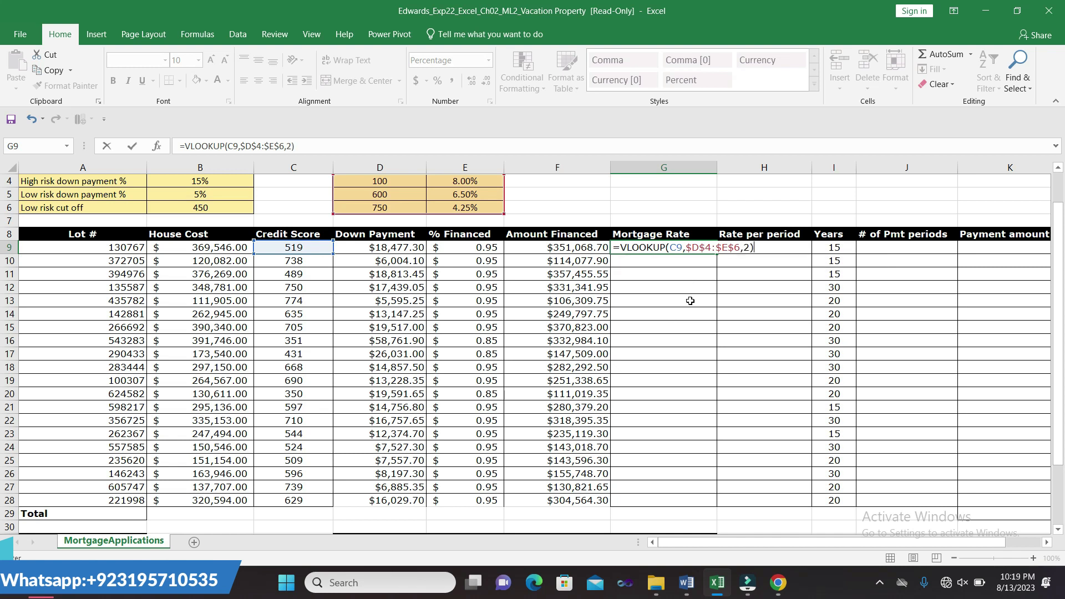
key(Return)
click(699, 247)
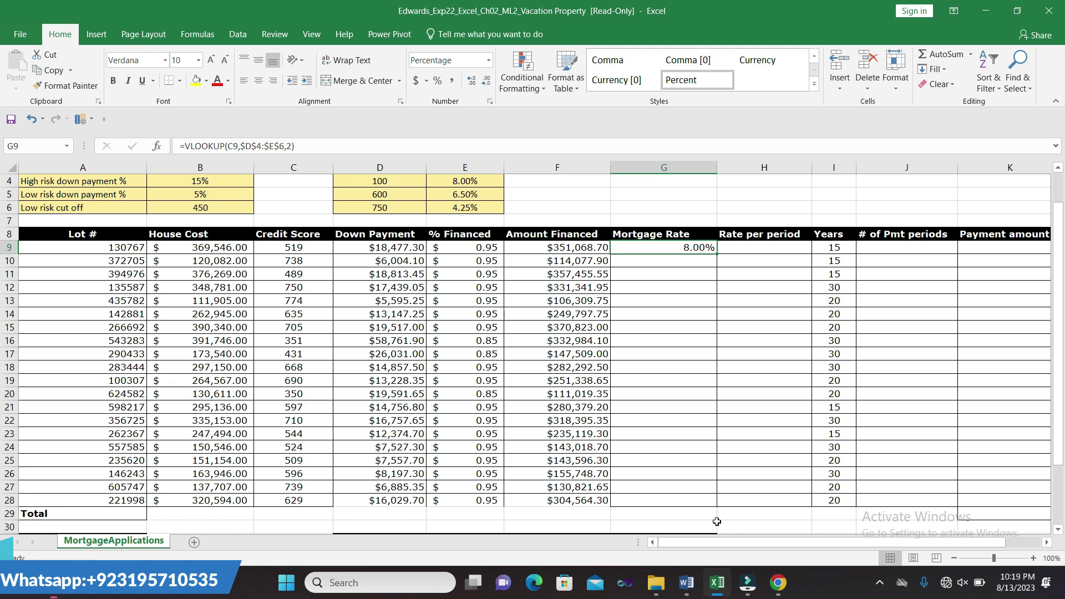
click(687, 583)
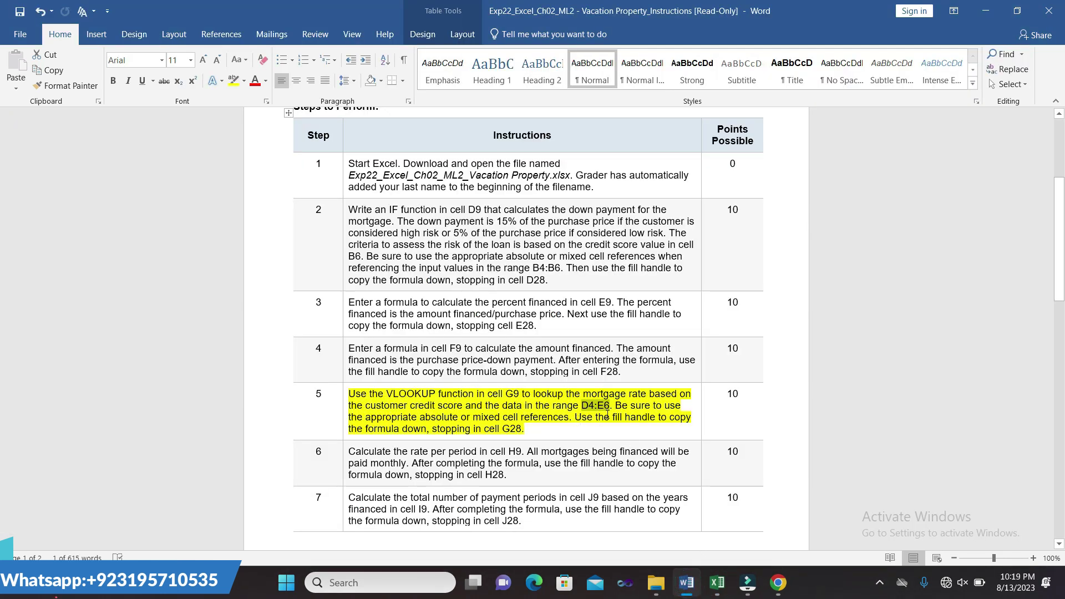
ctrl+click(616, 407)
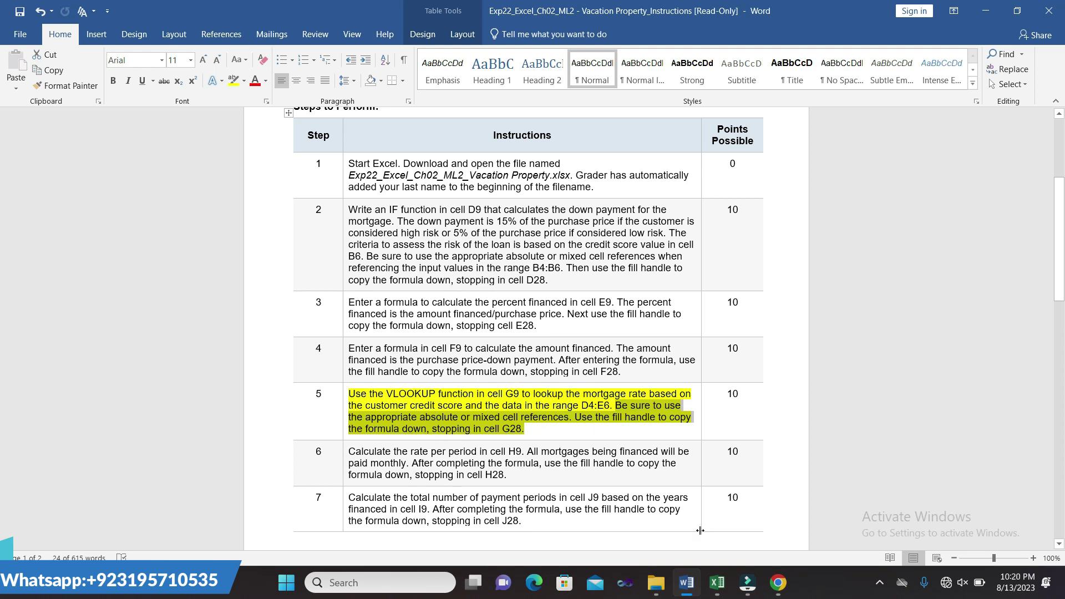
click(717, 583)
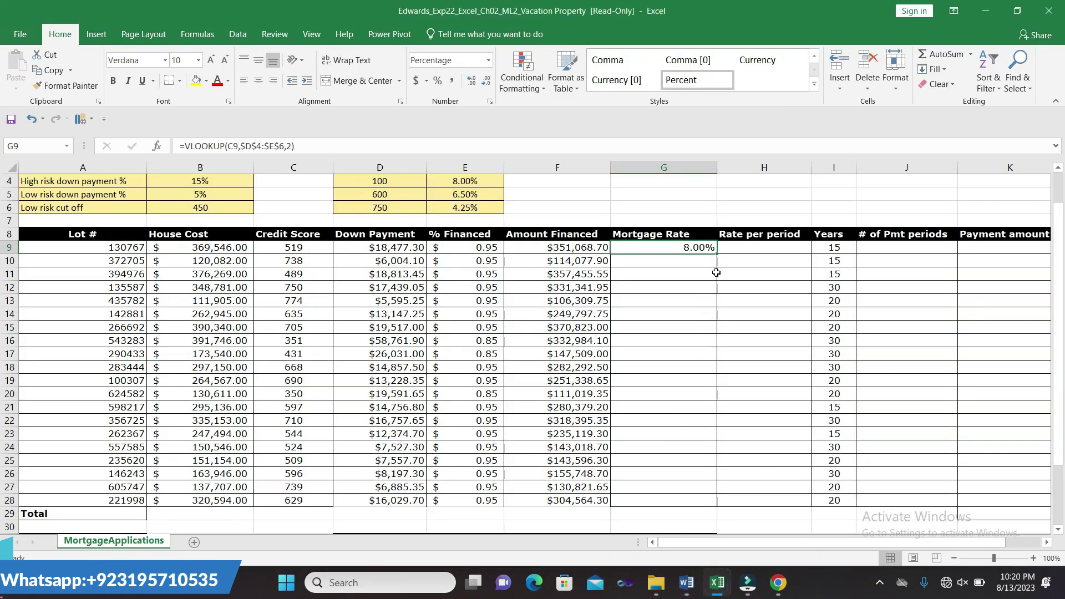
Step: Copy G9's VLOOKUP down to G28, giving 8.00%, 6.50% or 4.25% per lot
drag(718, 257, 719, 502)
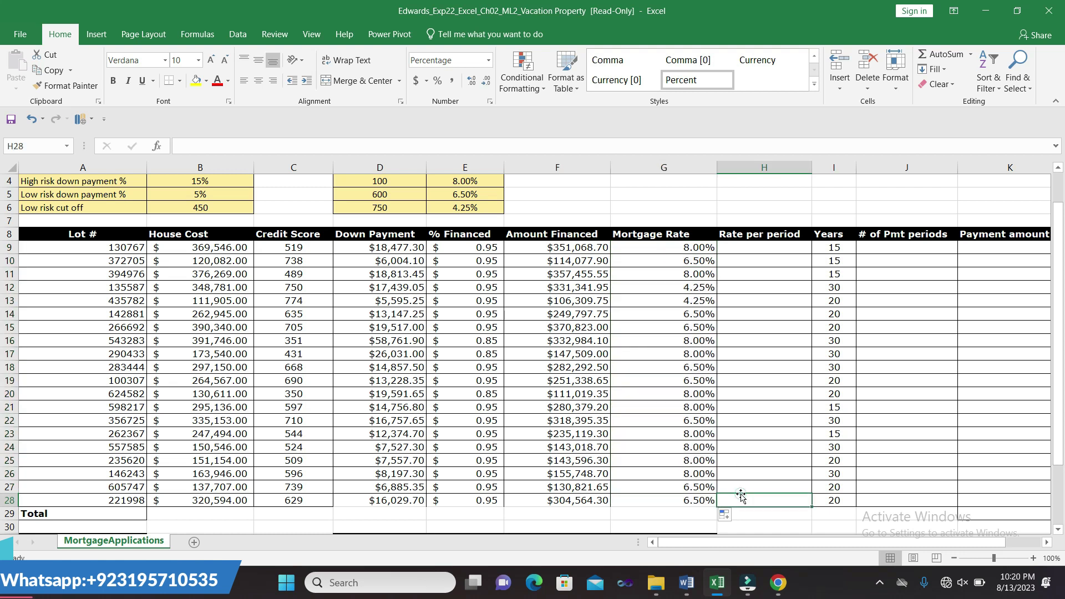
Step: Remove the yellow highlight from step 5's instruction text
click(687, 584)
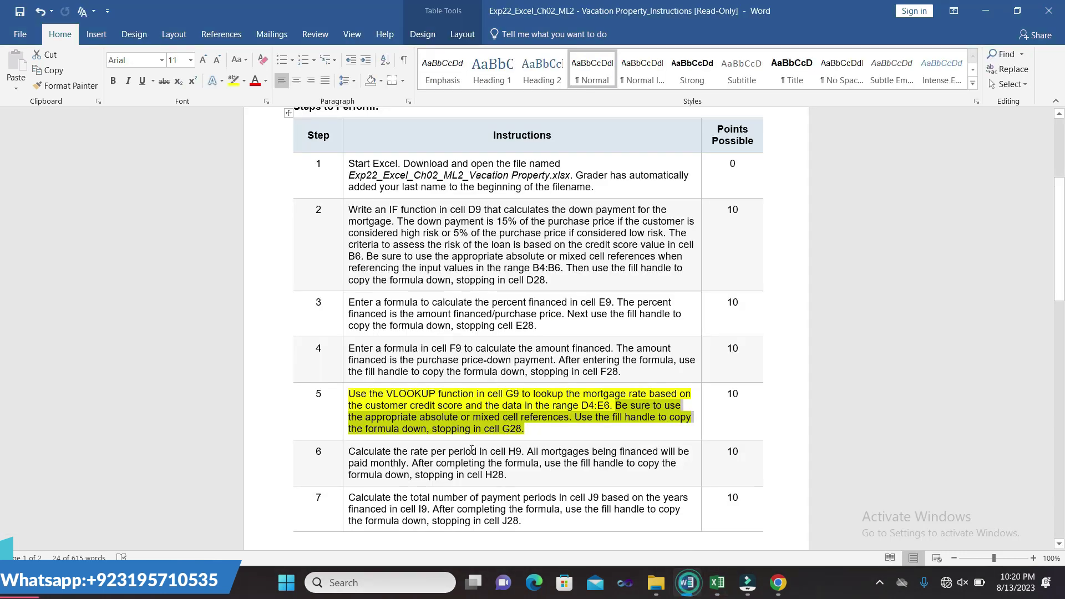
click(350, 398)
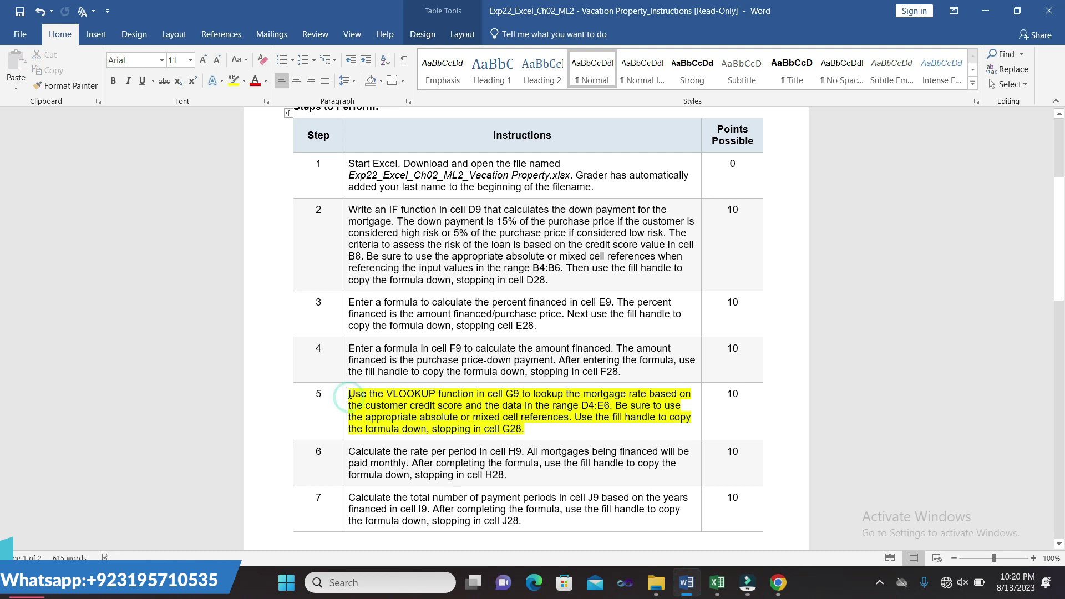
click(344, 394)
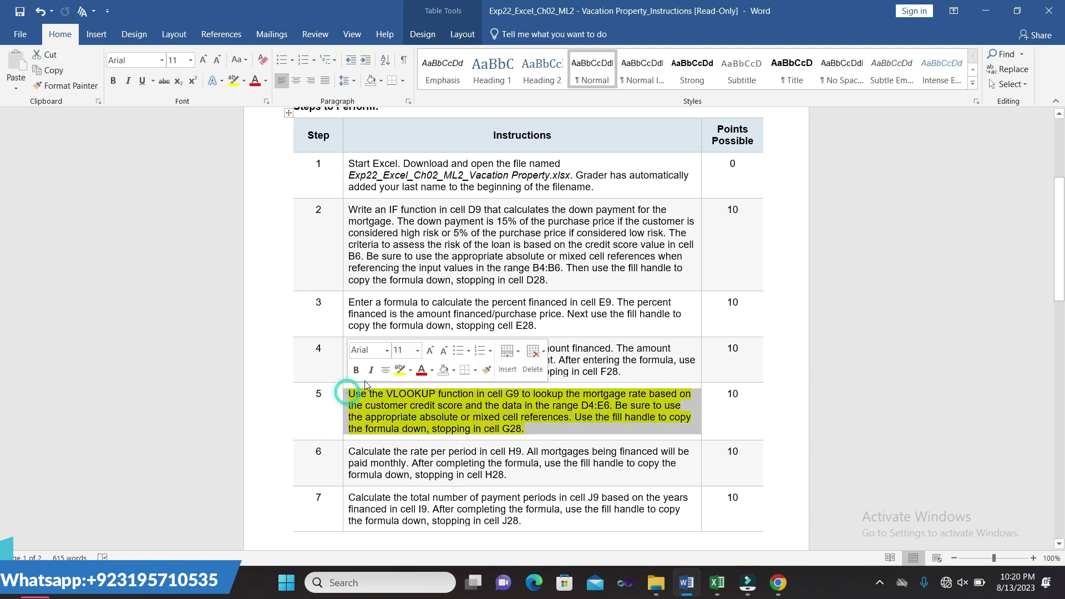
click(399, 371)
click(403, 375)
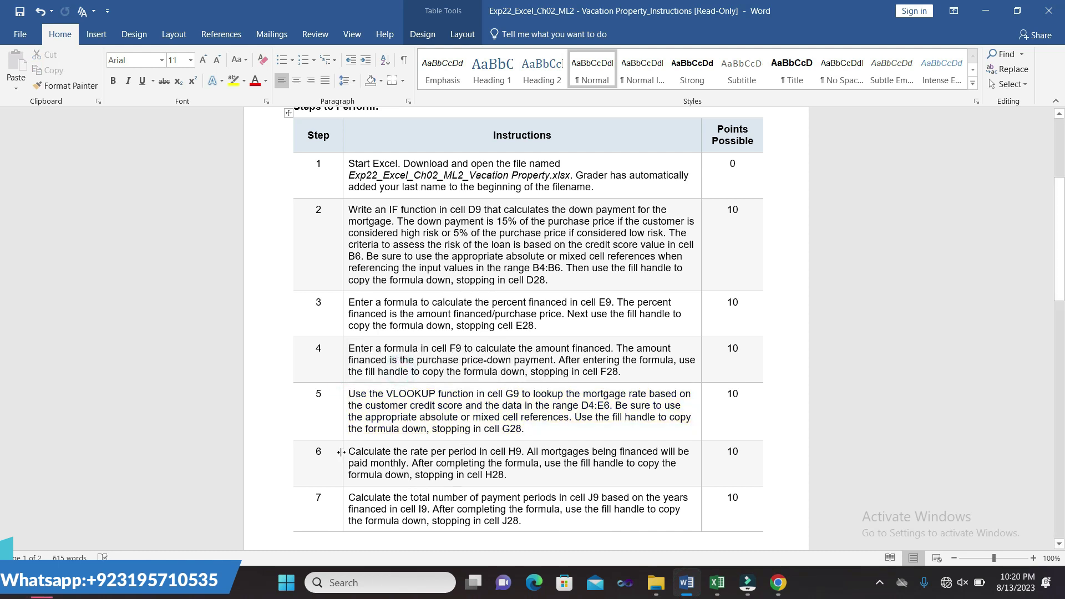
Step: Highlight step 6's rate-per-period instruction for H9 in yellow and reread its first sentence
click(343, 451)
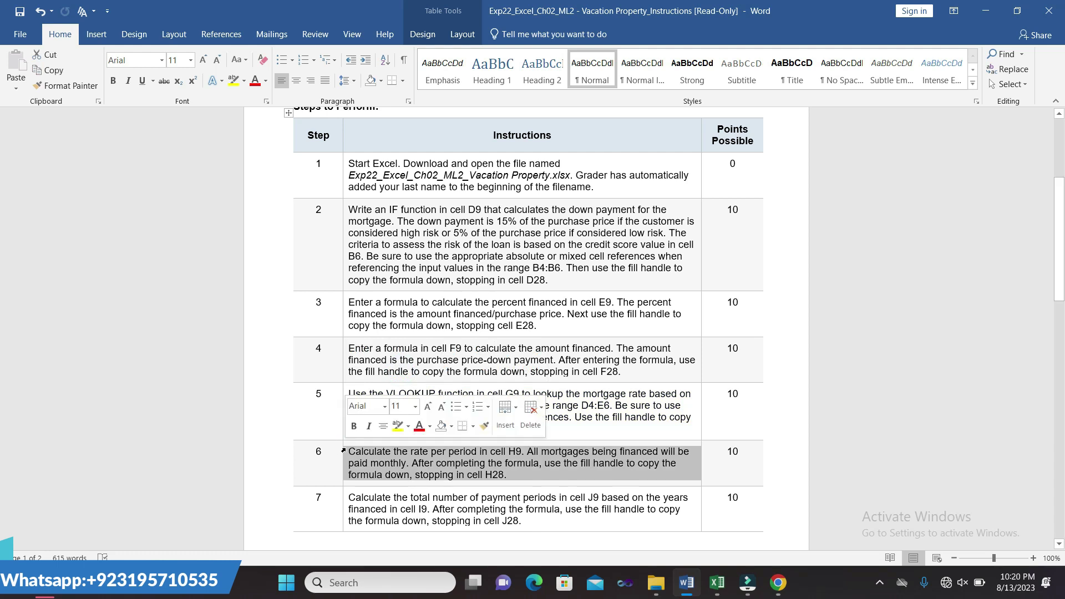
click(395, 426)
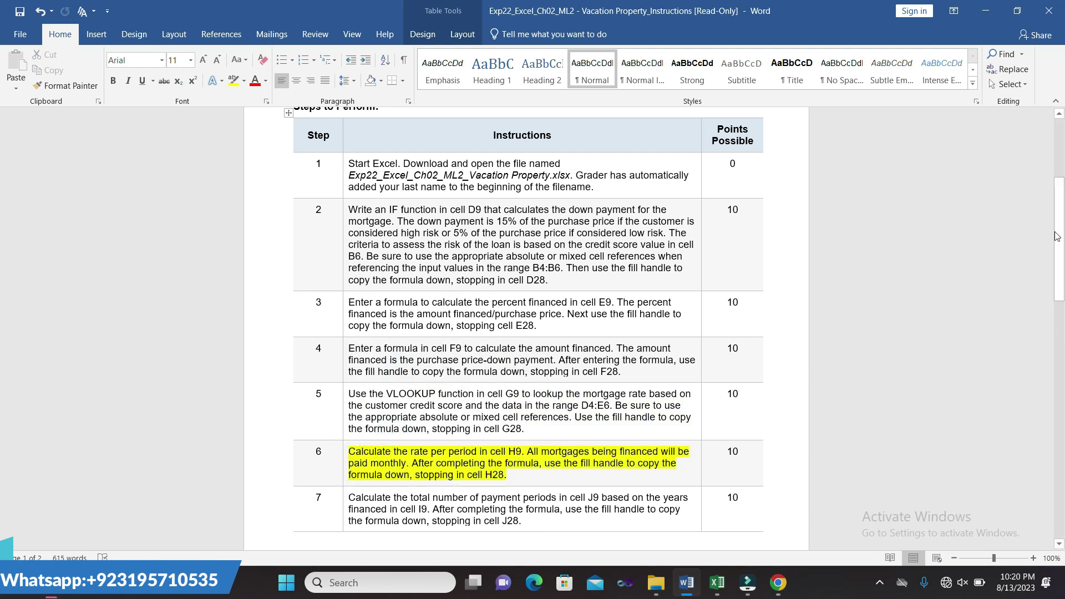
drag(1059, 230, 1059, 258)
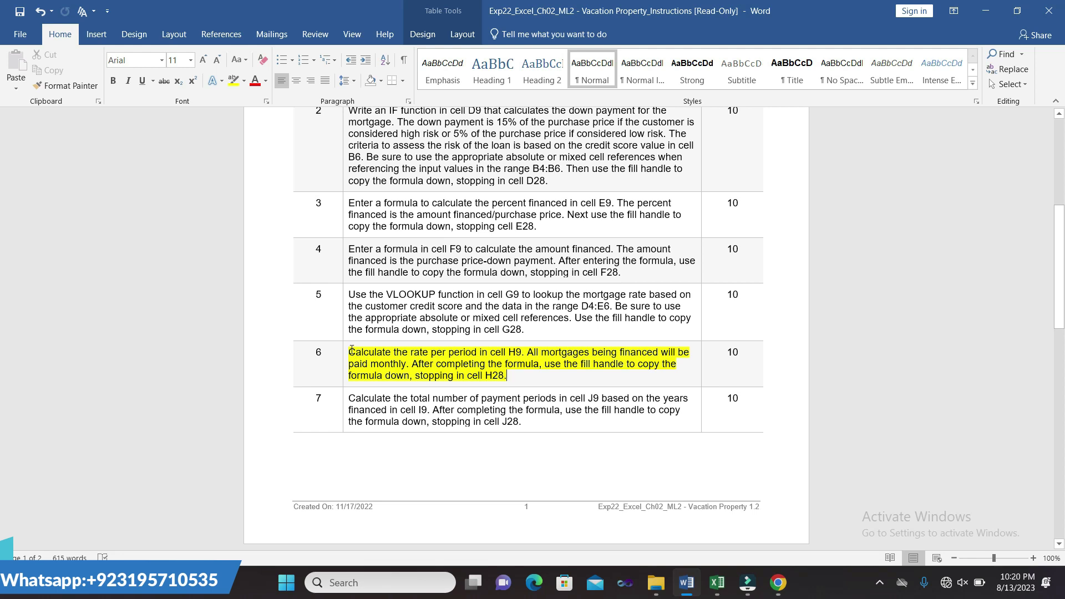
drag(351, 352, 411, 364)
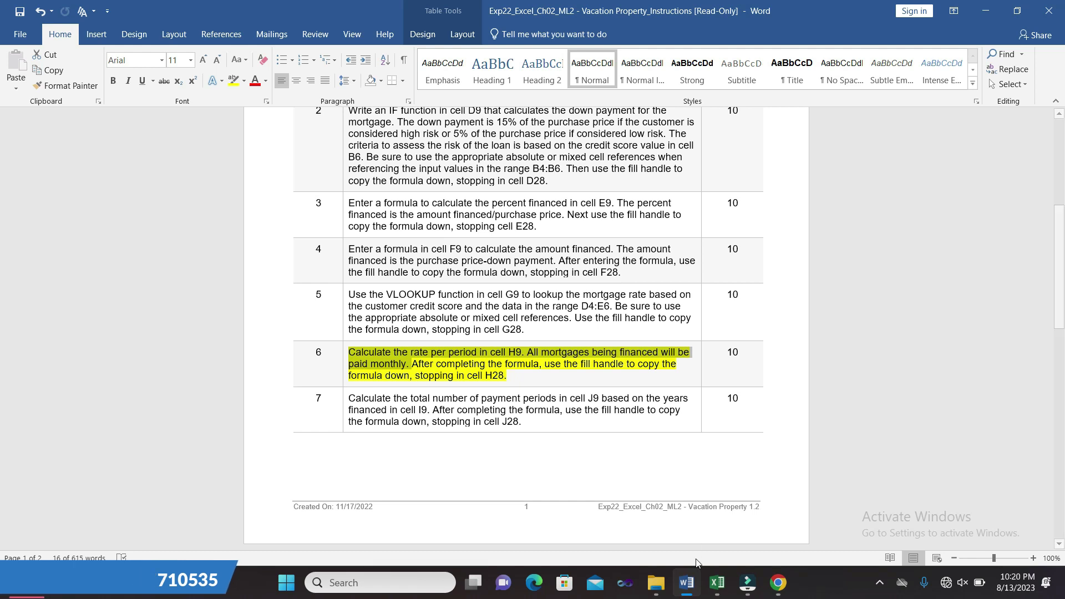
Step: Enter =G9/12 in H9 so the first lot's rate per period shows 0.67%
click(703, 580)
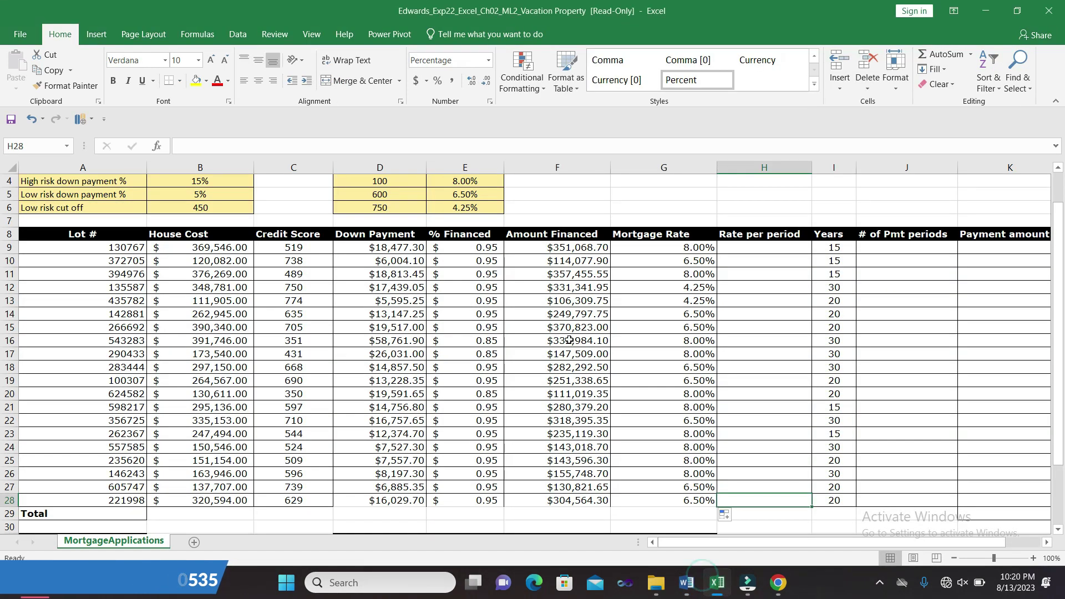
click(737, 253)
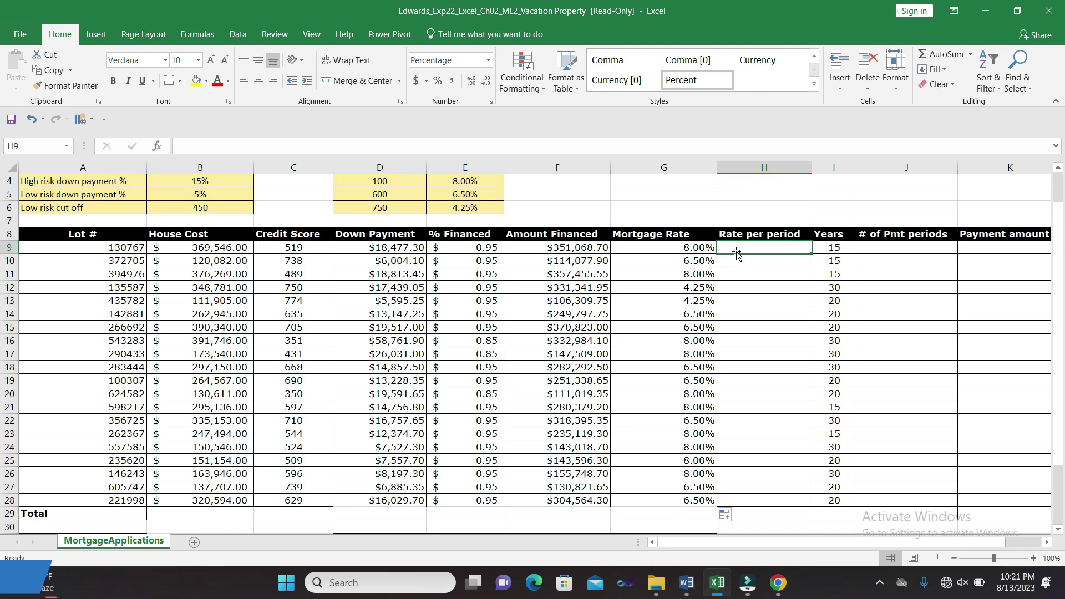
text(=)
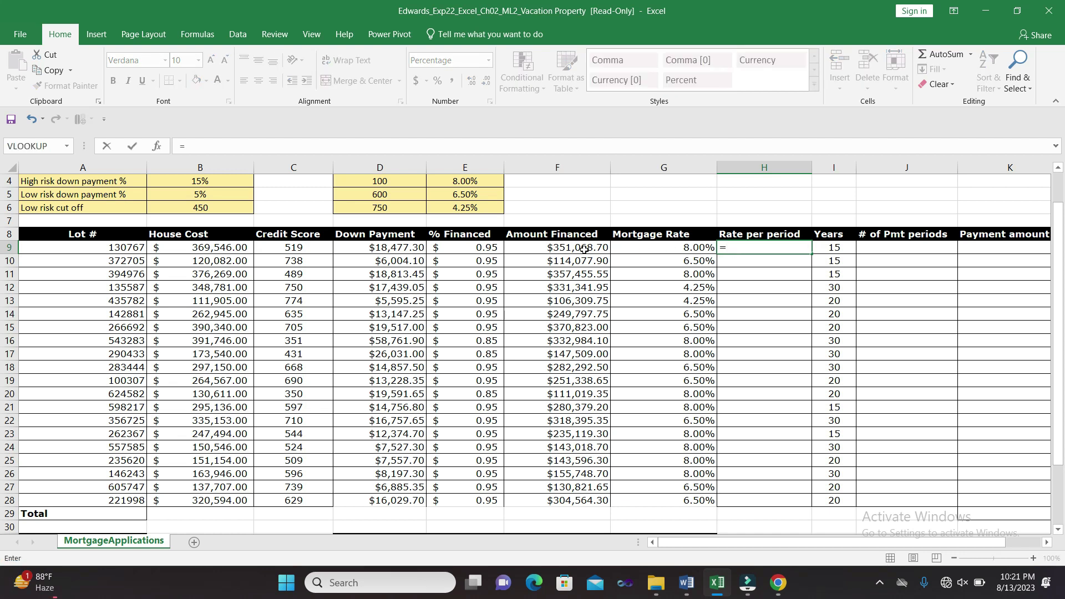
click(652, 247)
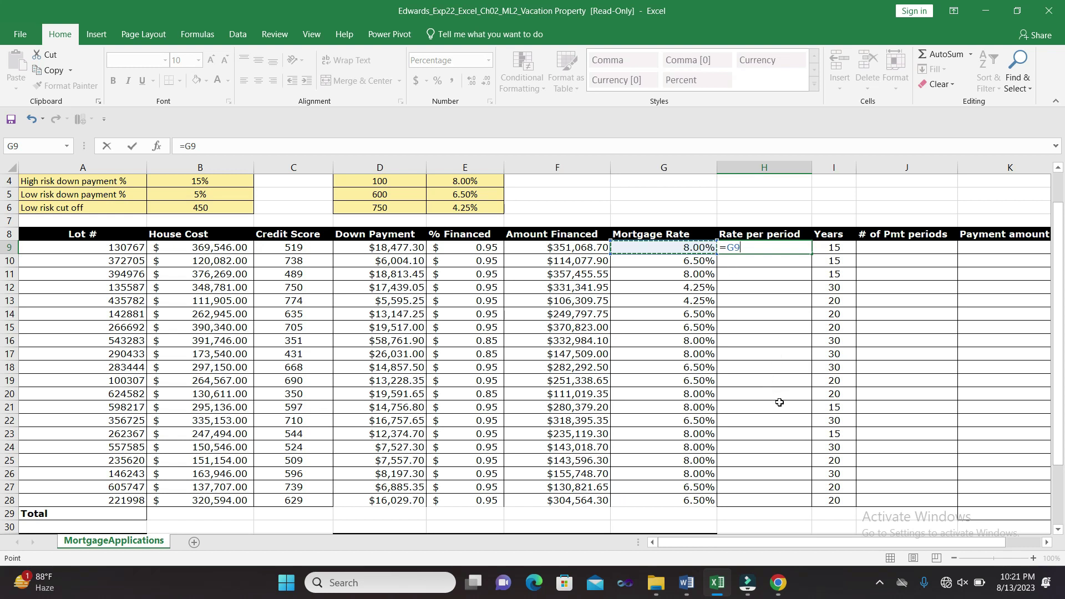
text(/)
text(12)
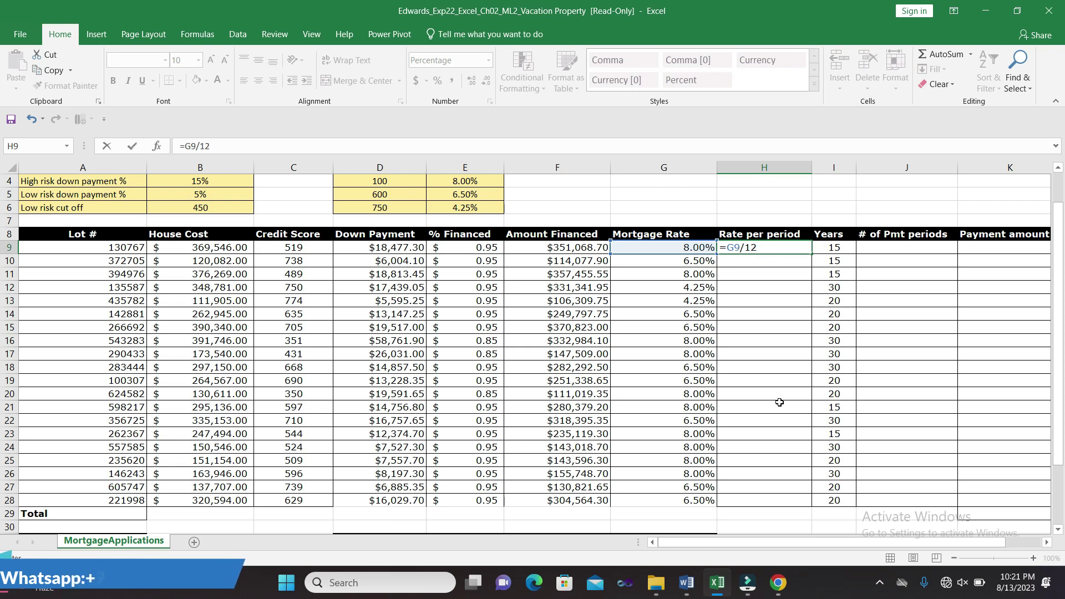
key(Return)
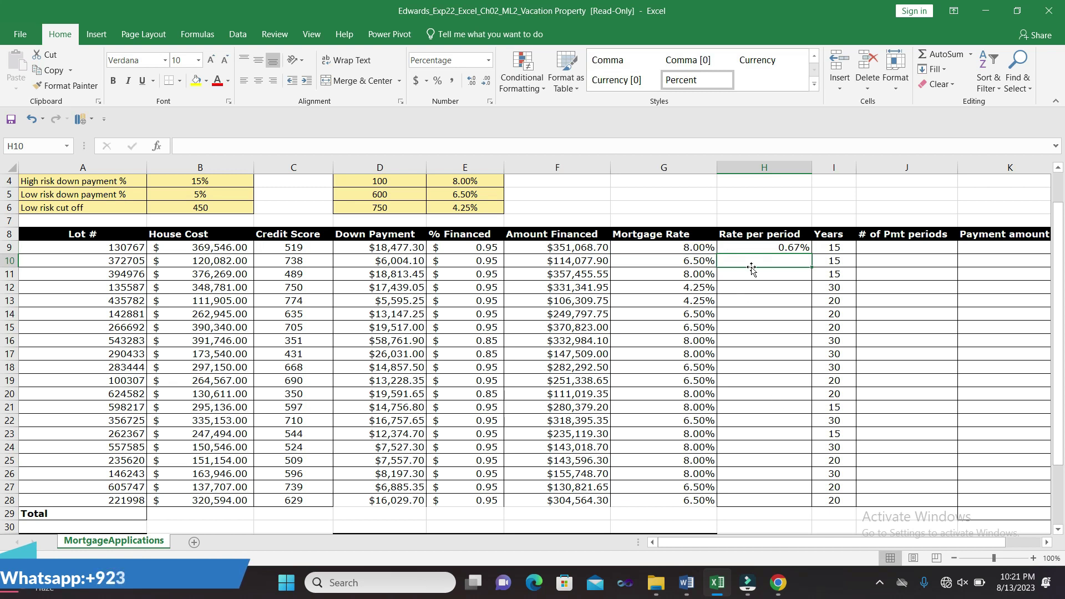
click(760, 248)
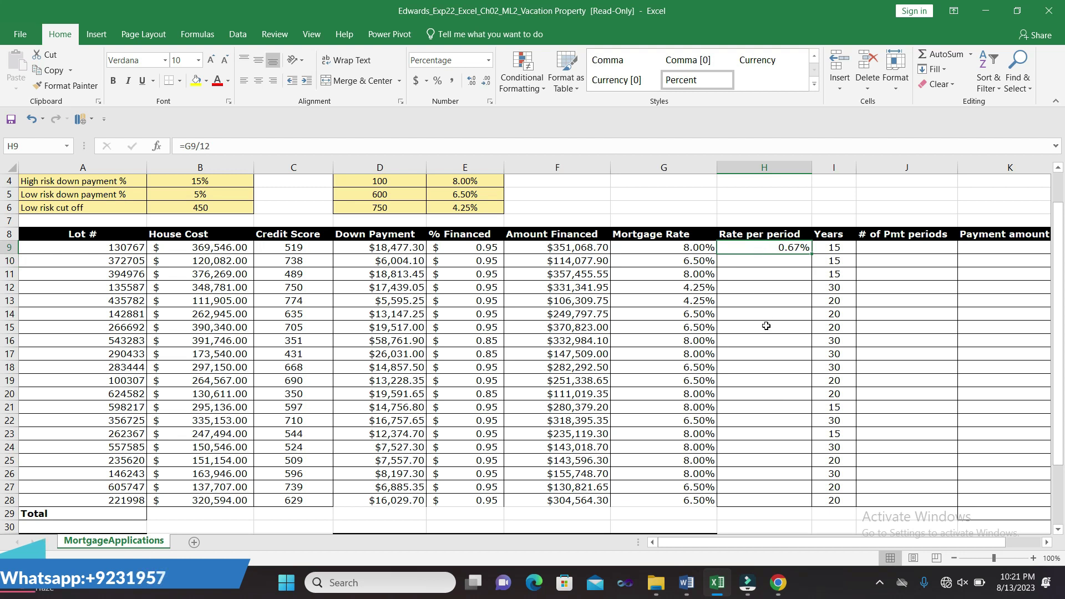
click(687, 583)
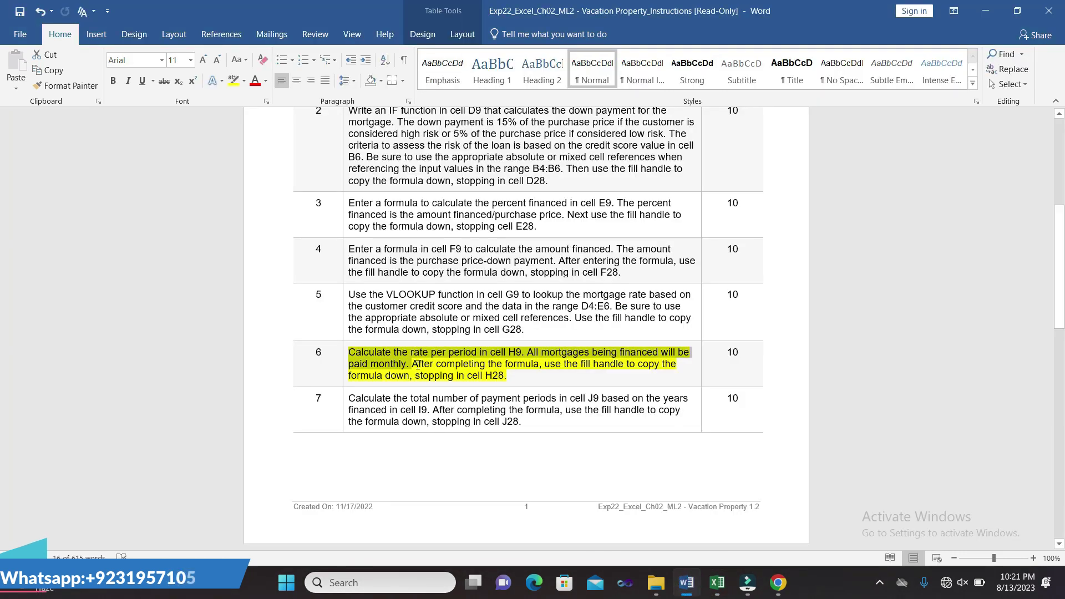
Step: Reread step 6's direction to copy the H9 formula down through H28
click(329, 370)
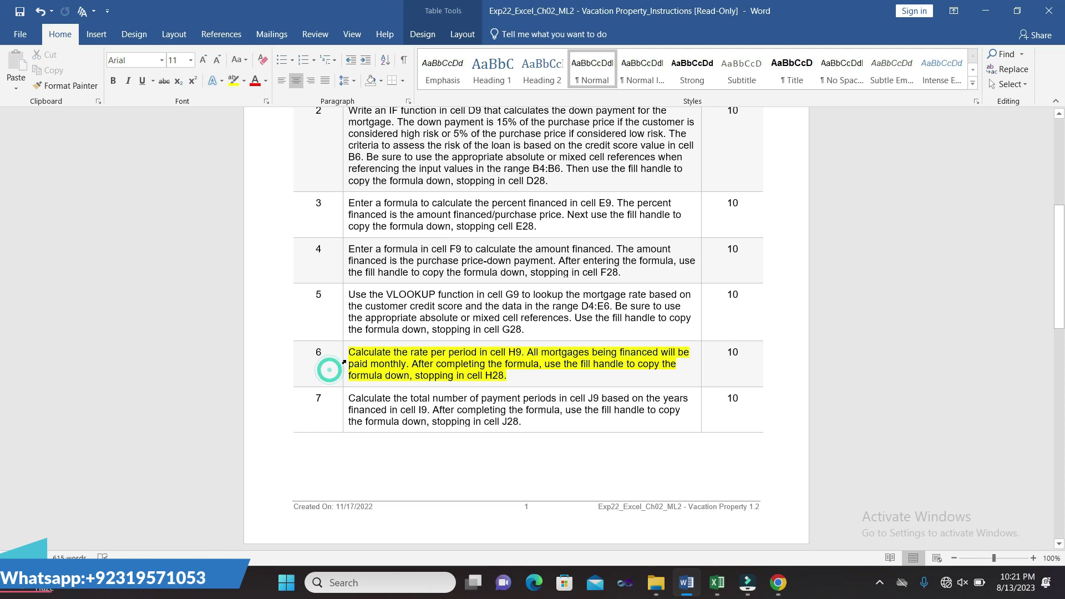
mouse_move(350, 353)
mouse_down()
mouse_move(498, 386)
mouse_move(479, 363)
mouse_up()
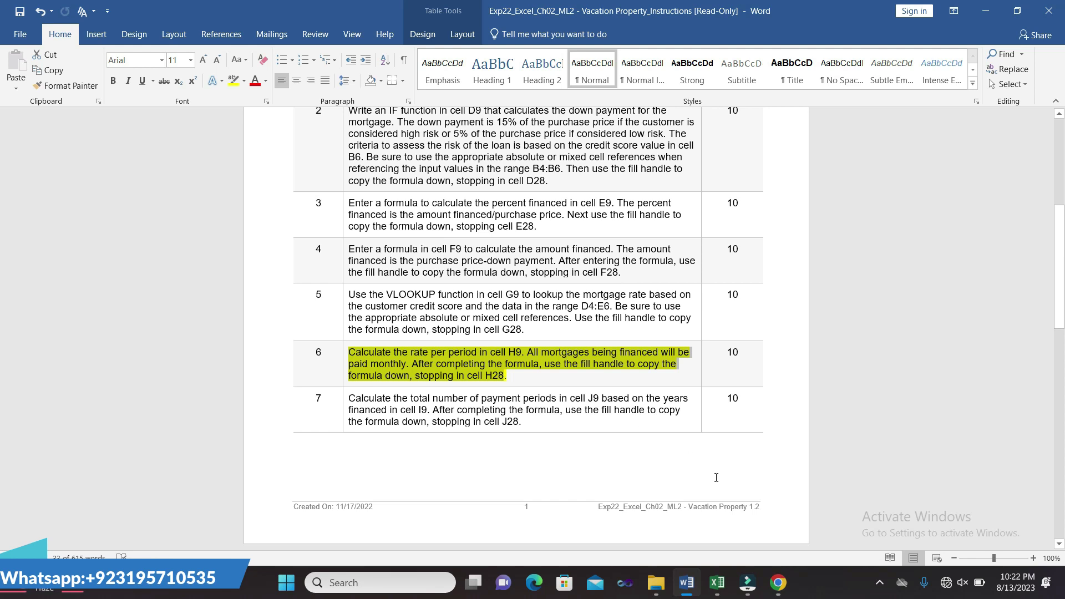
Step: Fill H9's rate formula down to H28, giving 0.67%, 0.54% or 0.35% per lot
click(718, 586)
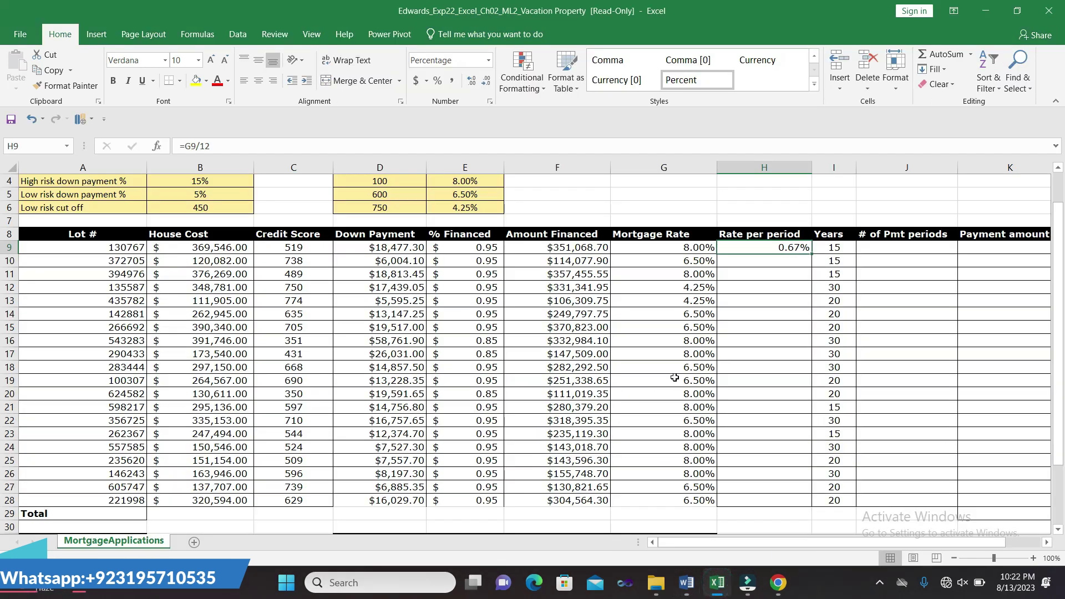
drag(811, 253, 808, 452)
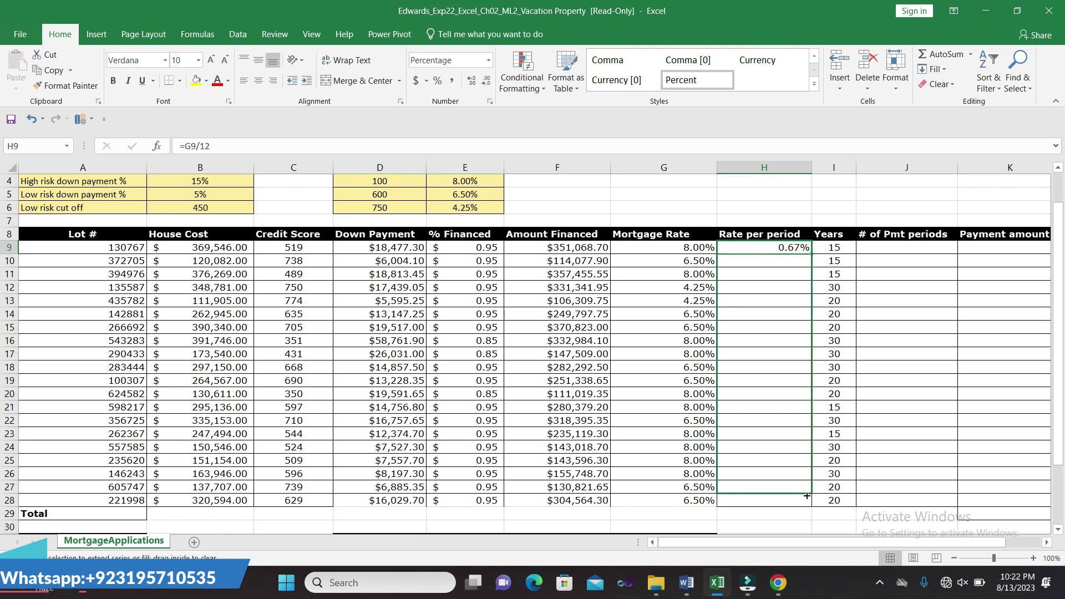
drag(807, 453, 808, 501)
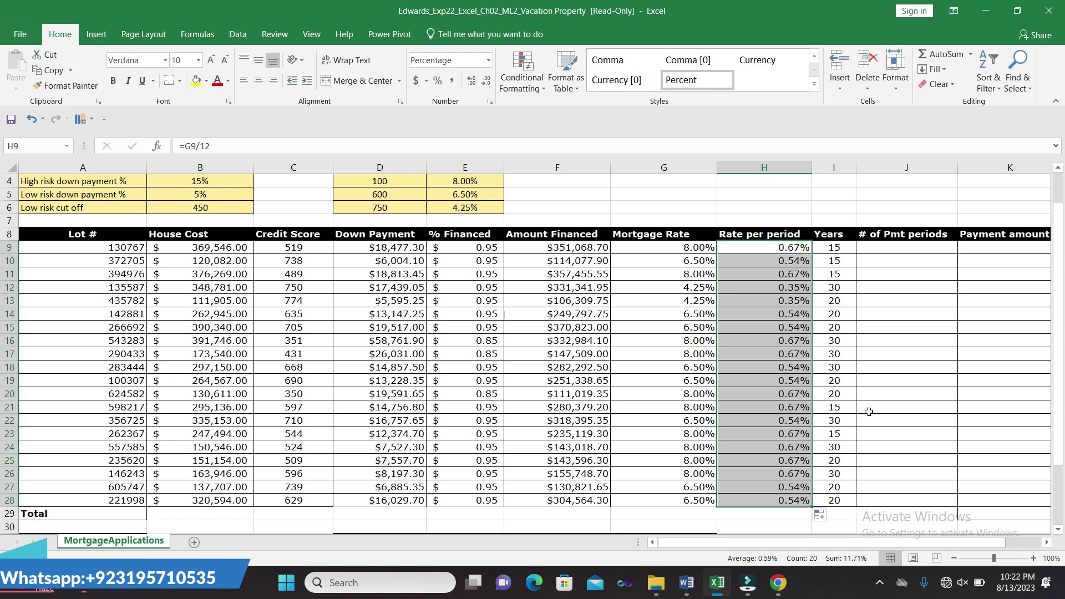
click(876, 448)
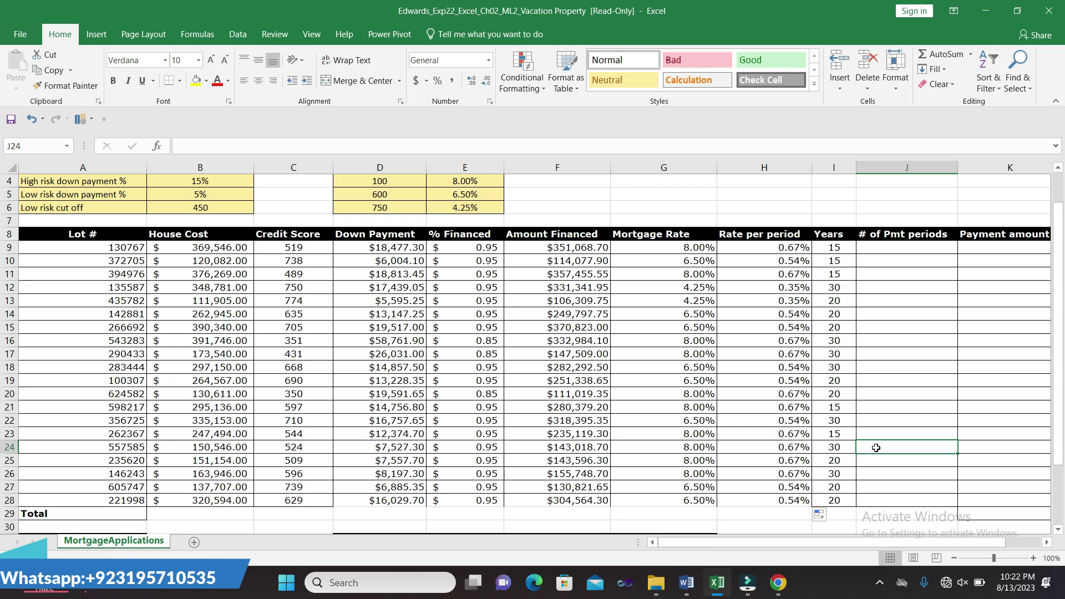
click(686, 583)
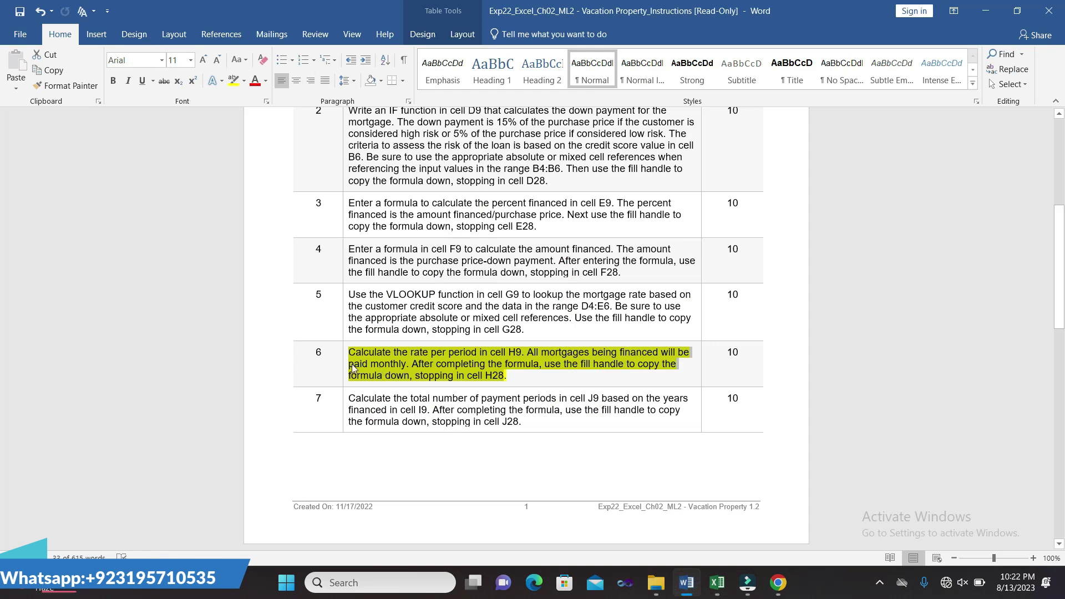
Step: Unhighlight step 6 and highlight step 7's J9 payment-periods instruction in yellow
click(525, 382)
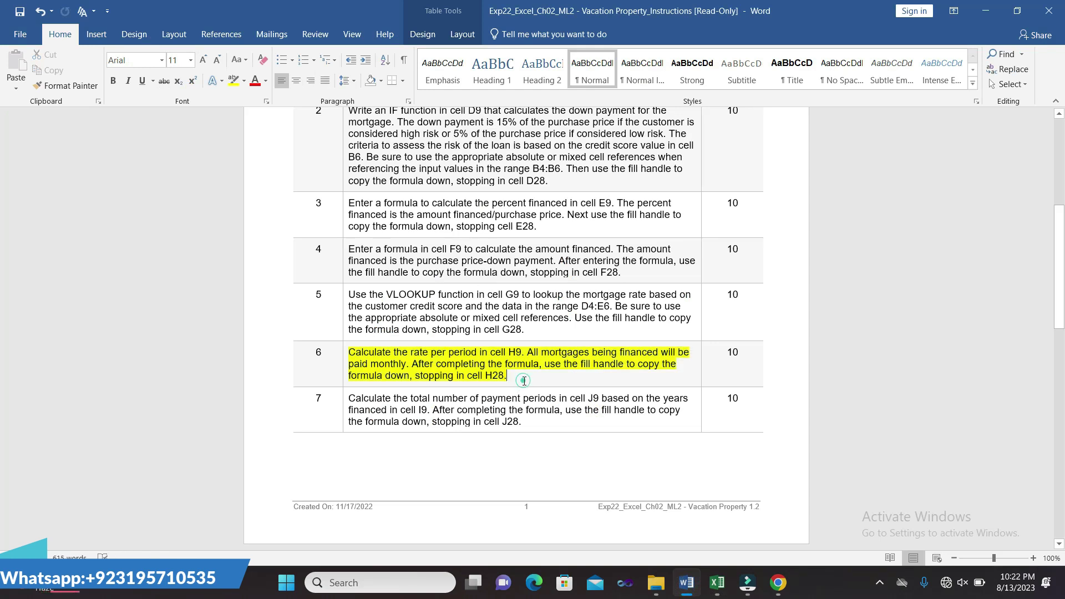
click(346, 351)
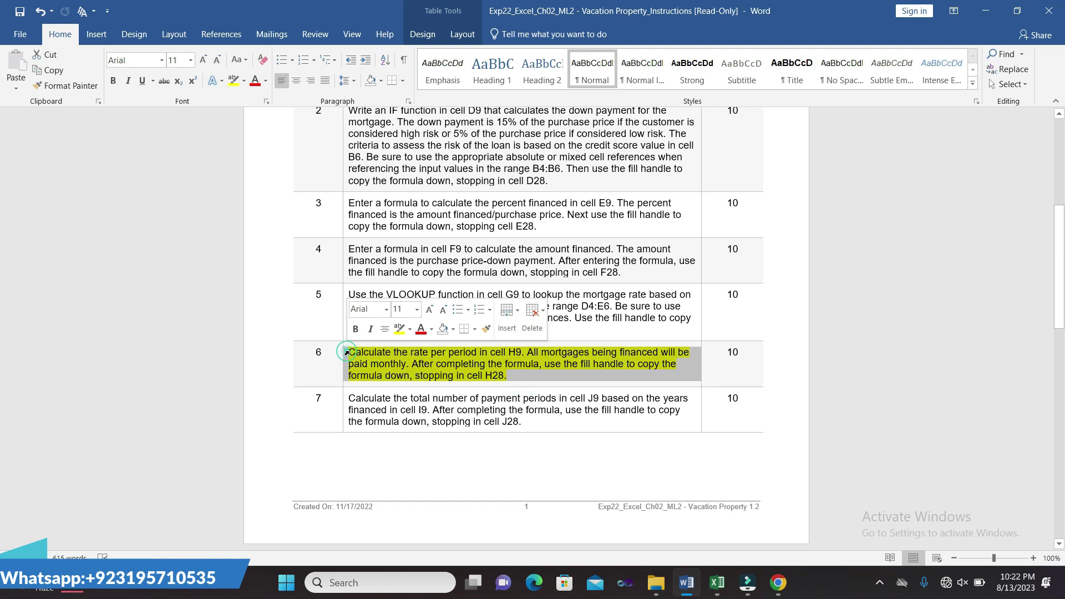
click(398, 330)
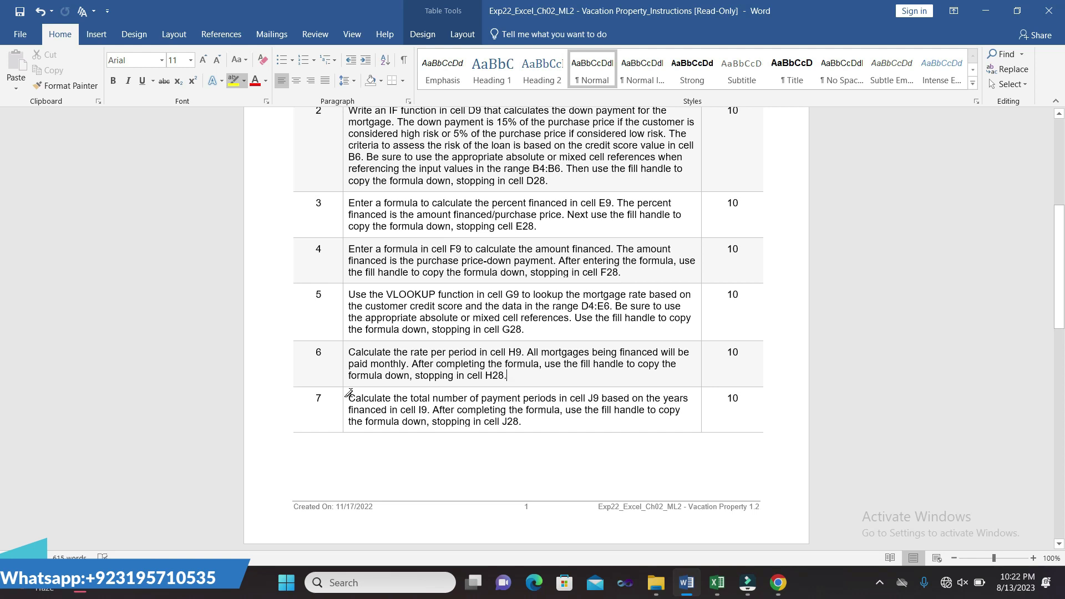
drag(351, 394, 524, 423)
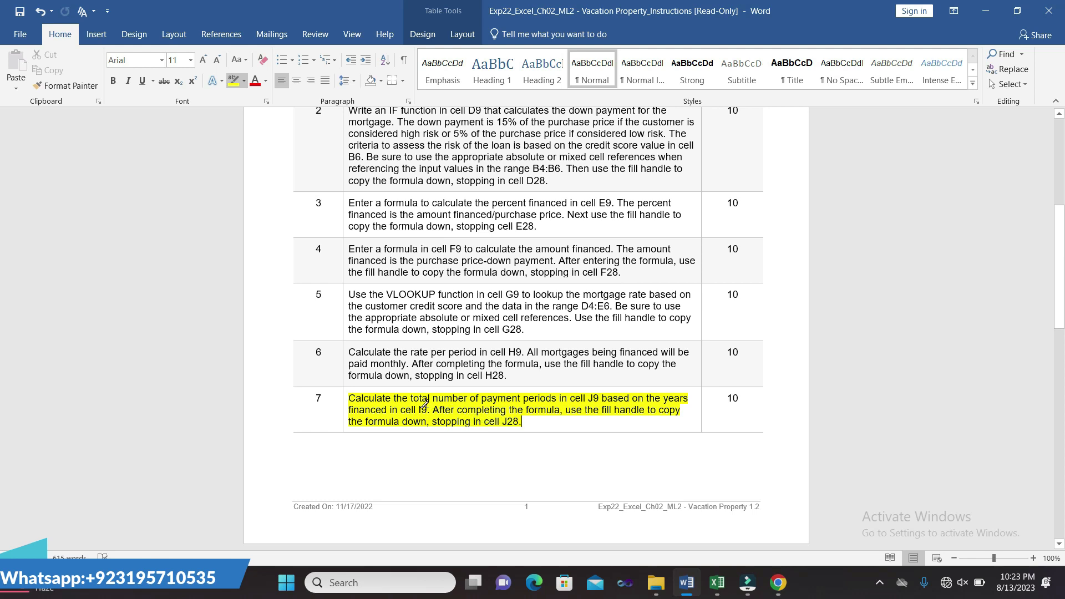
click(233, 83)
drag(367, 400, 428, 411)
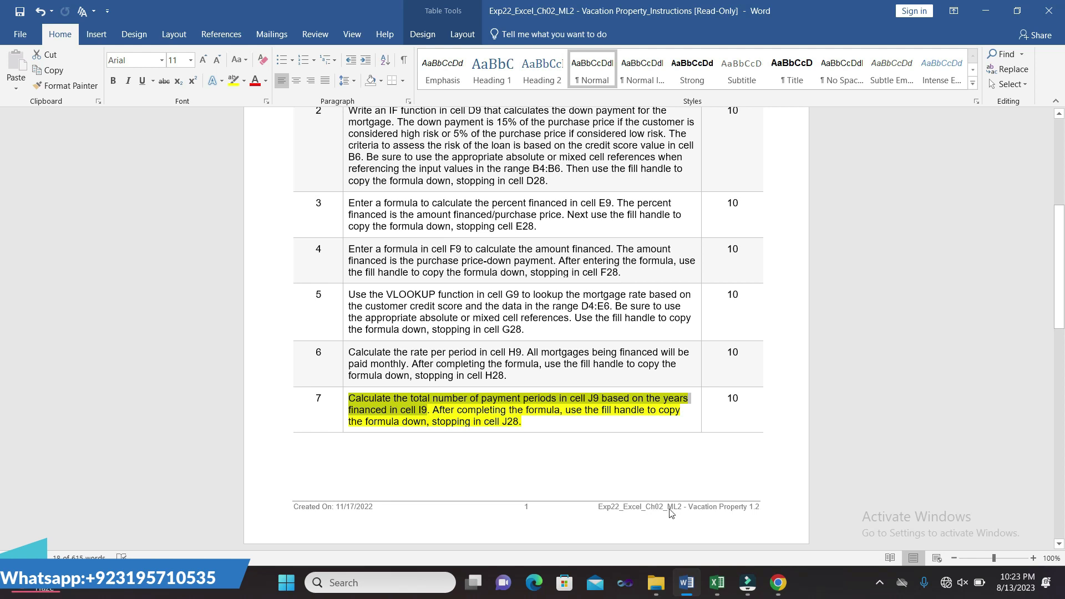
Step: Enter =I9*12 in J9 so the first lot shows 180 payment periods
mouse_move(717, 583)
click(722, 591)
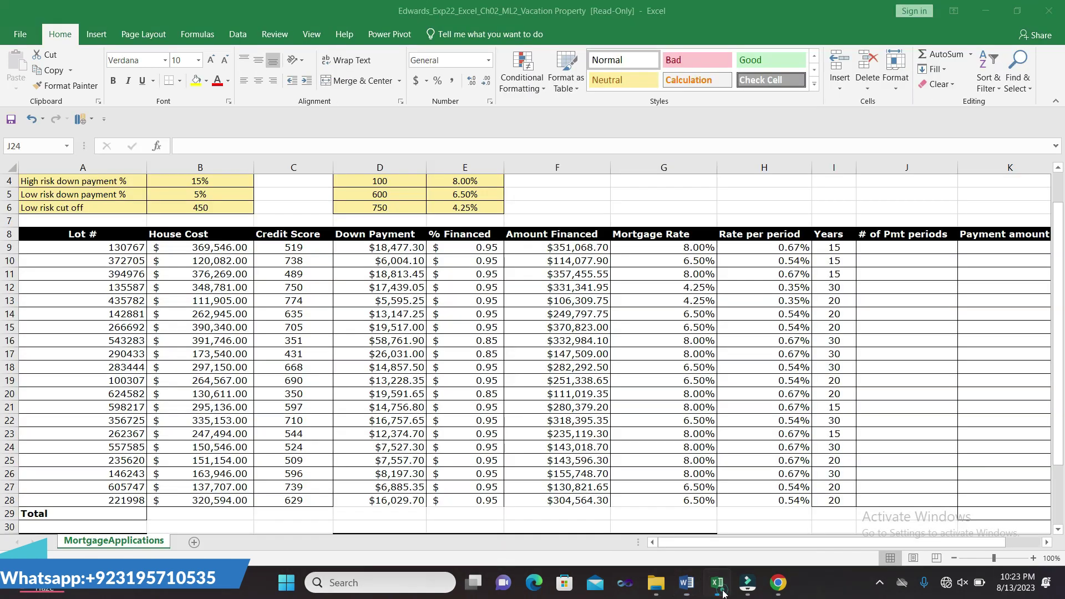
click(880, 249)
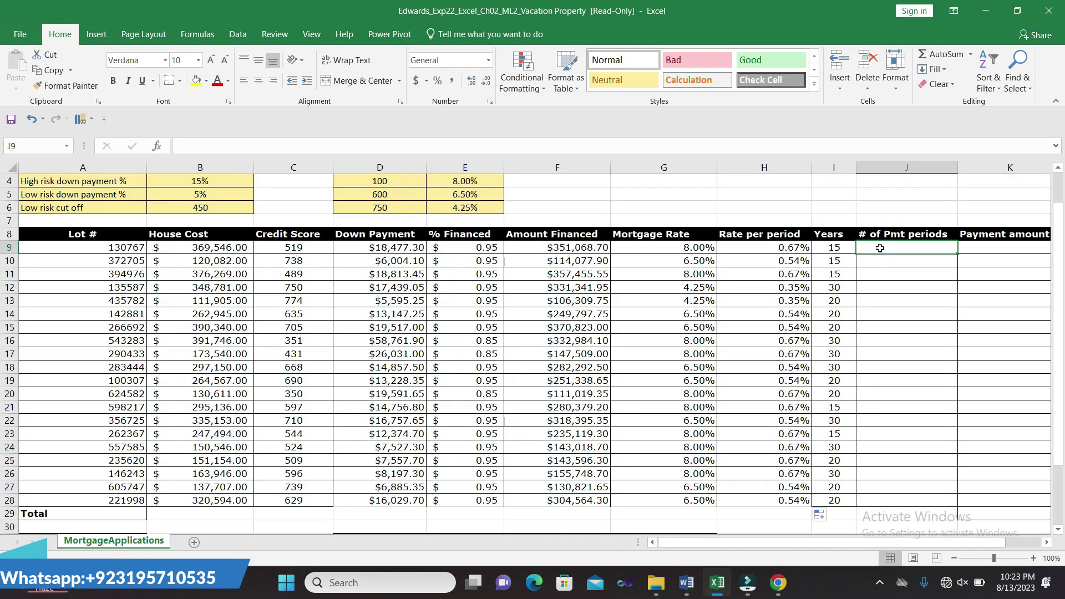
text(=)
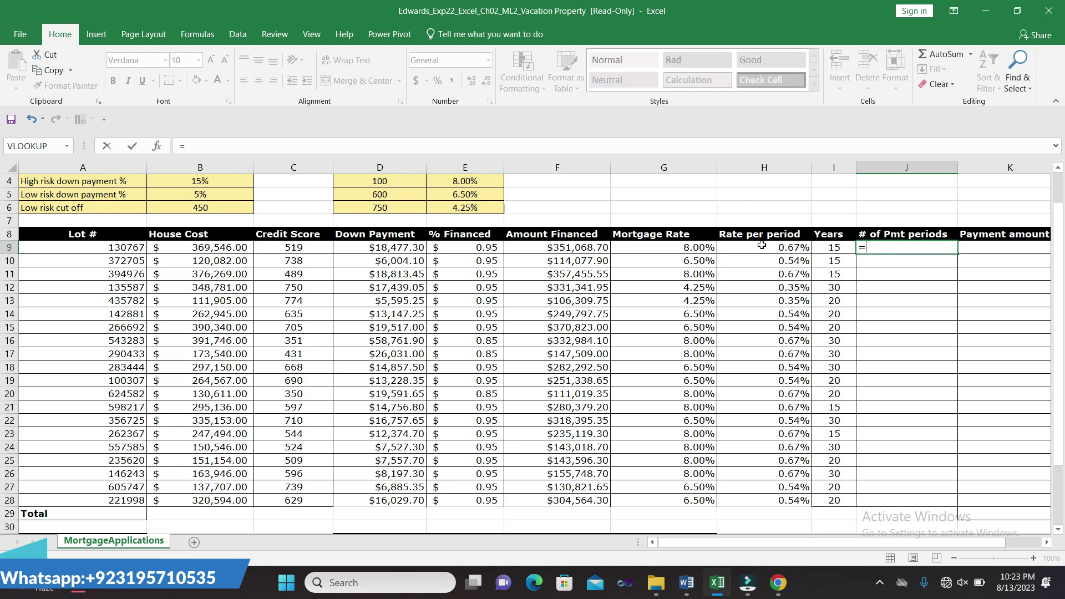
click(827, 248)
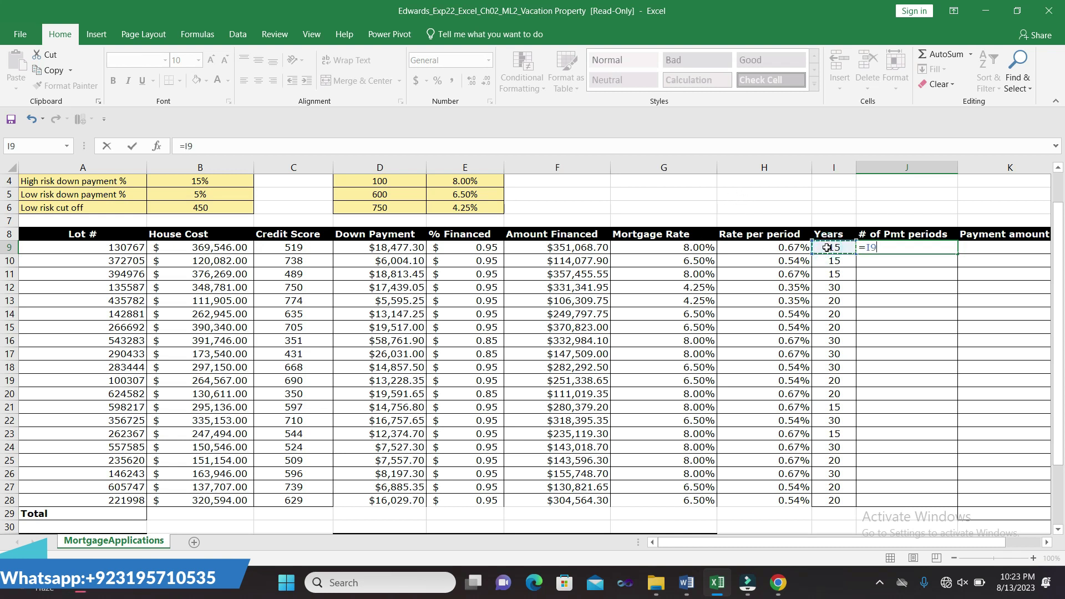
click(687, 584)
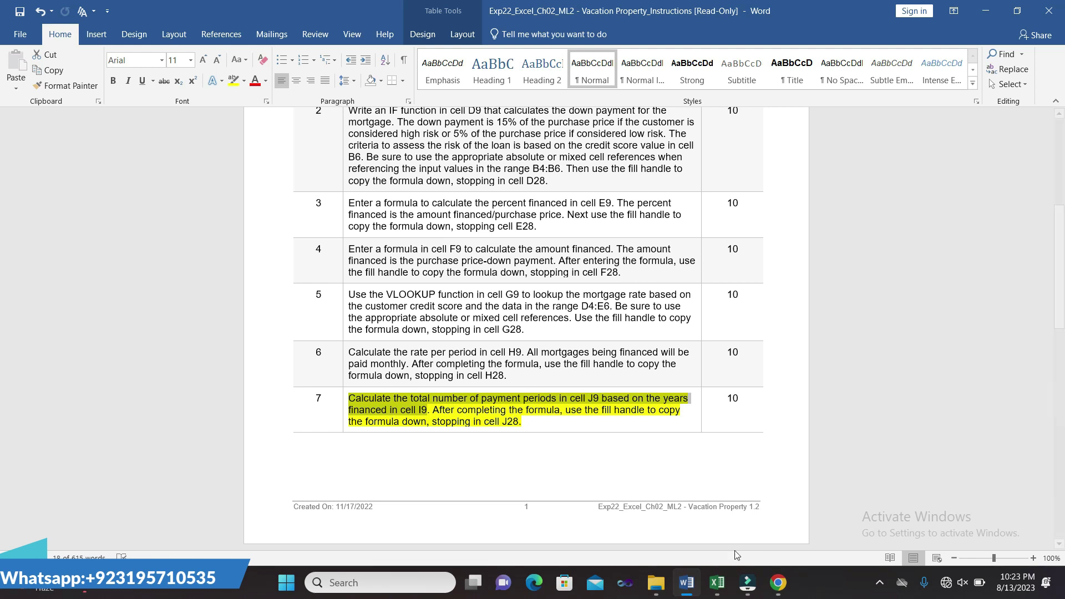
click(717, 582)
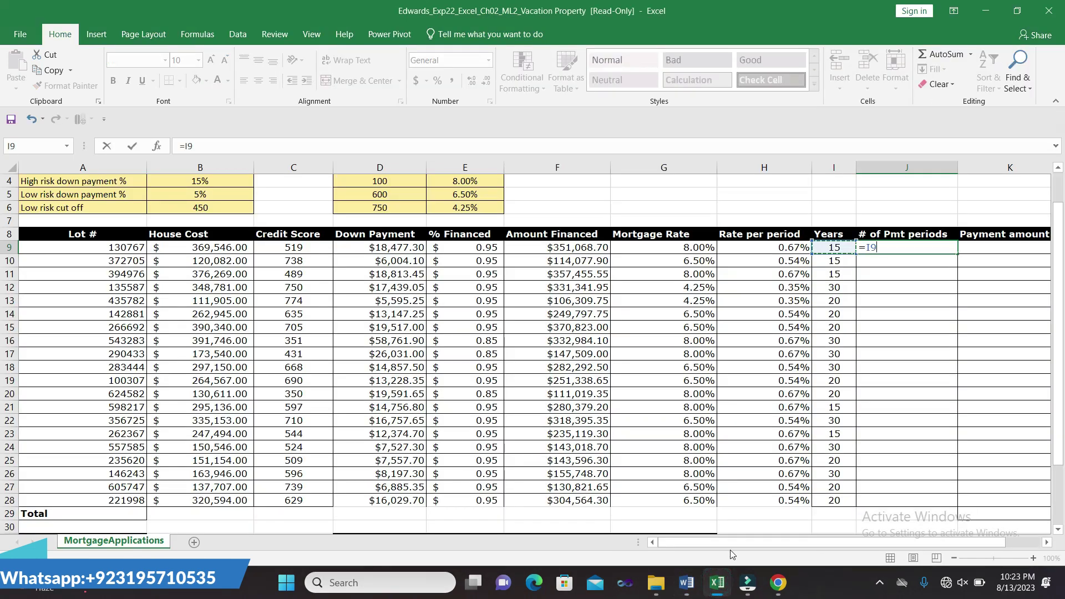
text(*)
key(Return)
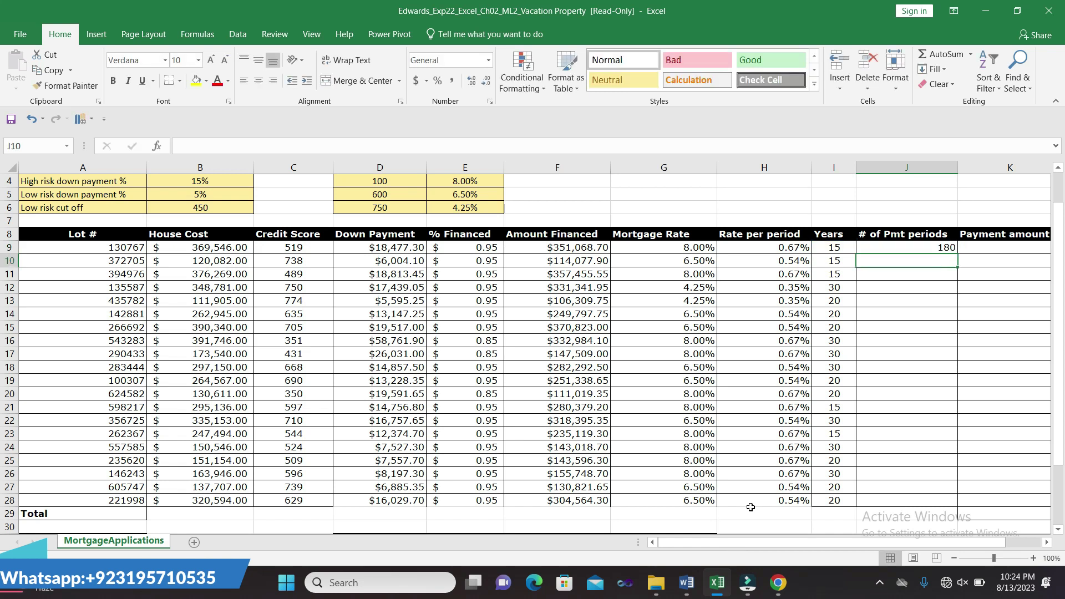
click(688, 581)
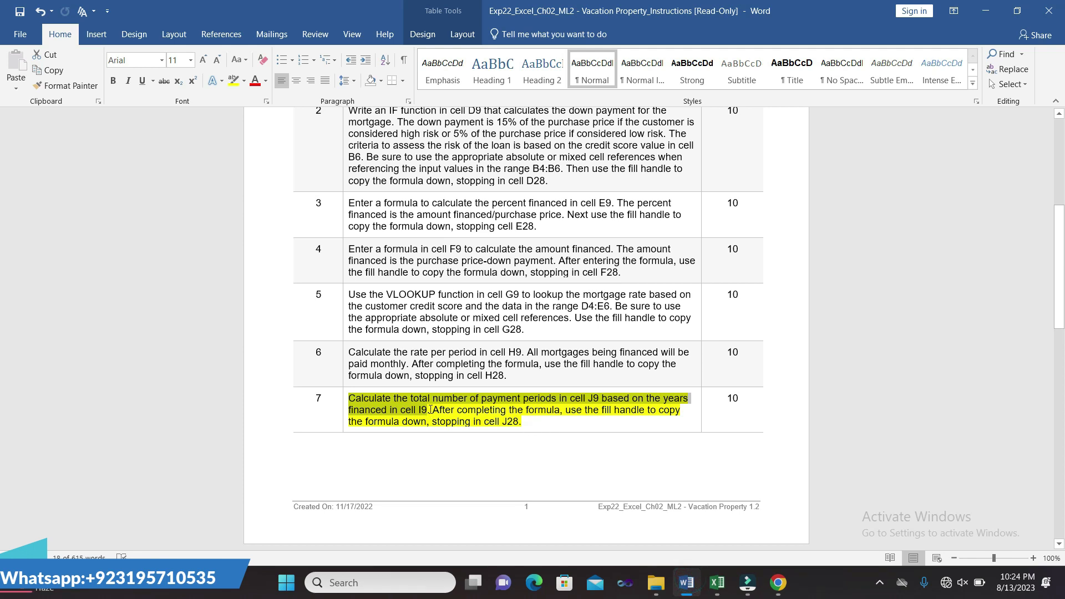
Step: Reread step 7's sentence about copying the J9 formula down to J28
drag(450, 410, 547, 421)
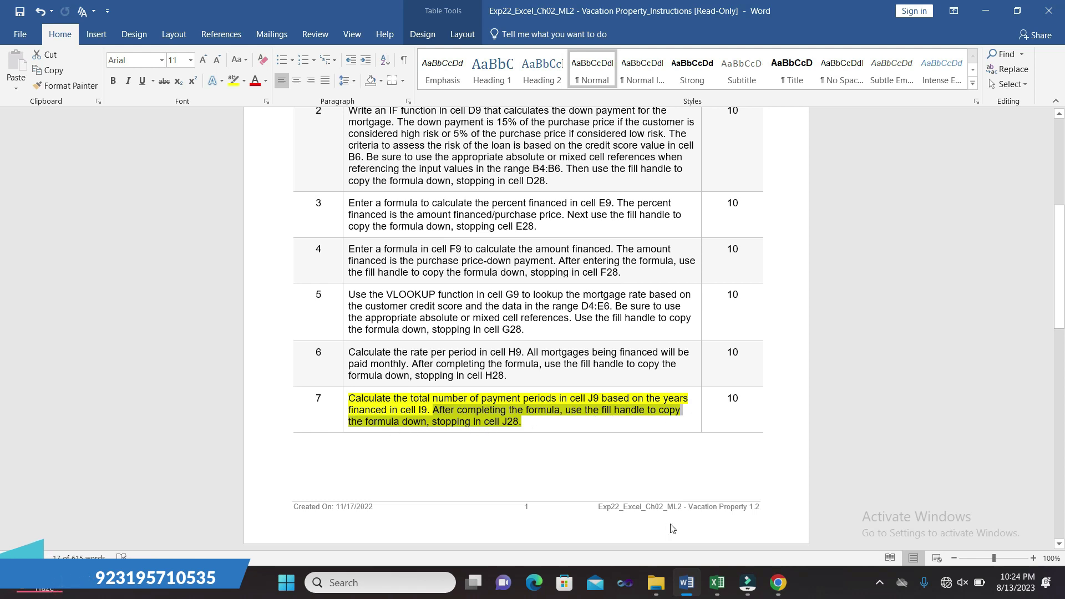
click(717, 583)
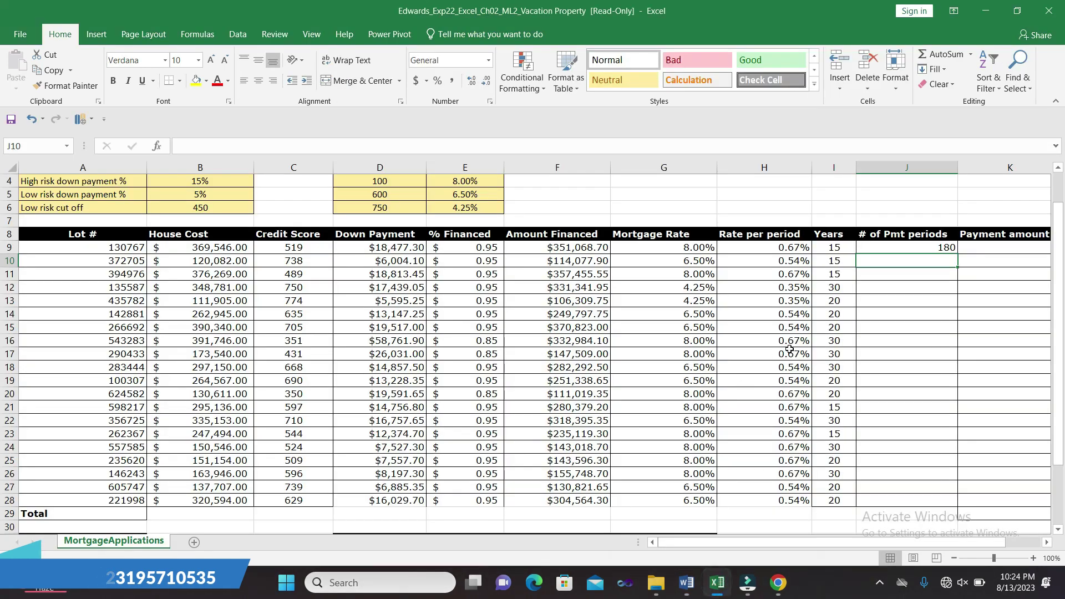
Step: Copy J9's =I9*12 down to J28, giving 180, 240 or 360 periods per lot
click(952, 249)
drag(958, 253, 941, 475)
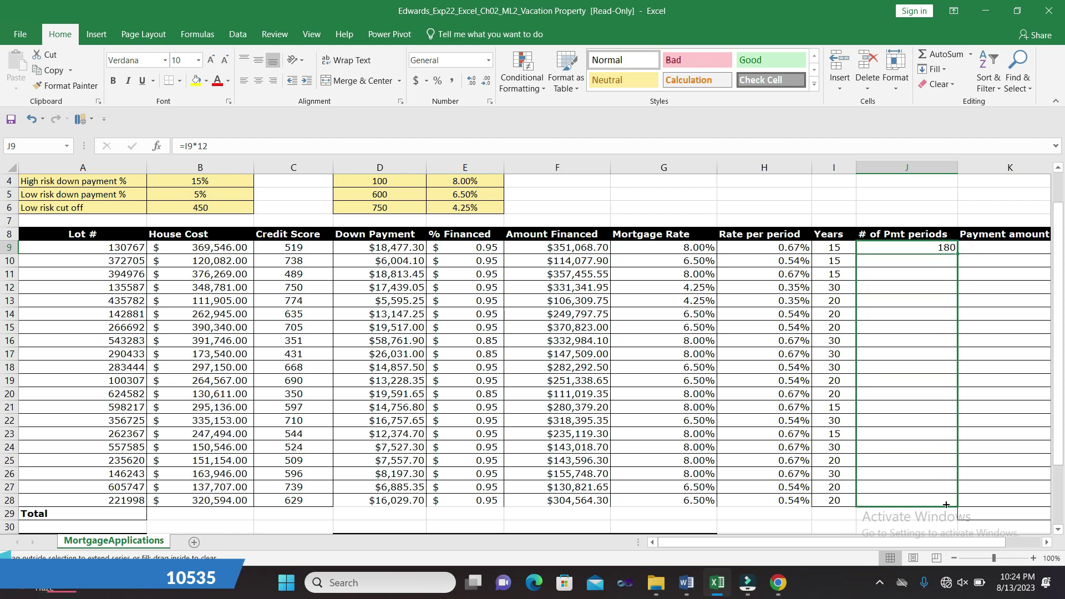
drag(942, 475, 946, 502)
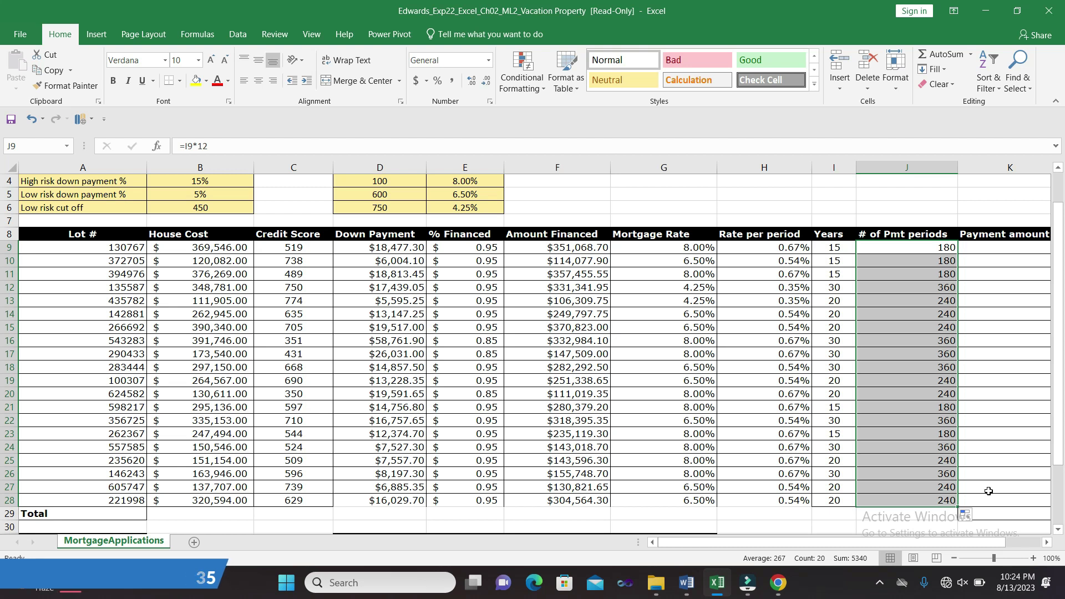
click(989, 491)
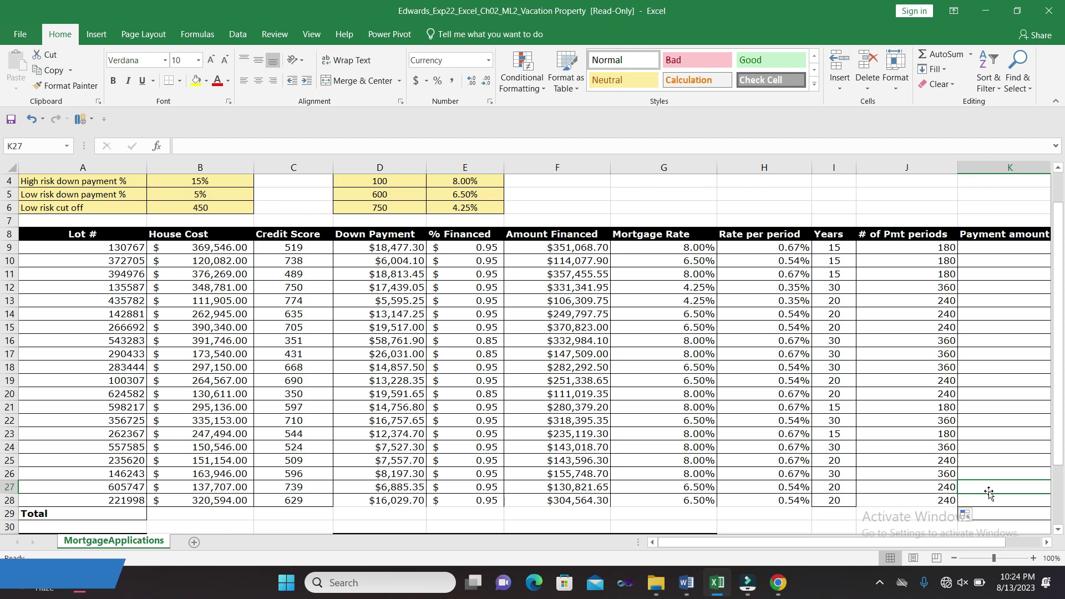
click(925, 253)
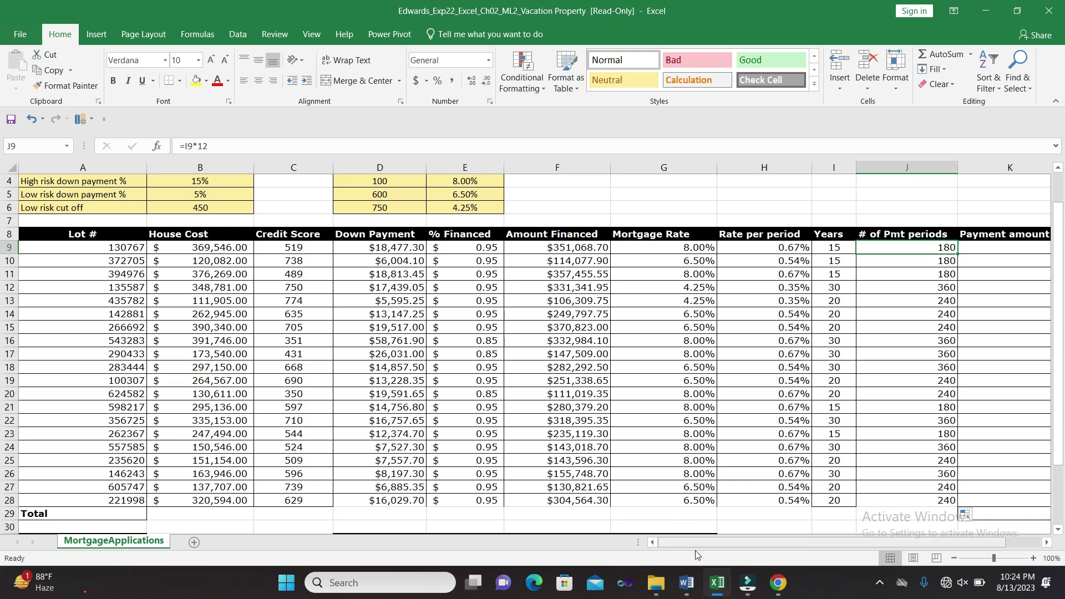
Step: Scroll the instructions to page 2, where step 8 covers the PMT monthly payment
click(687, 583)
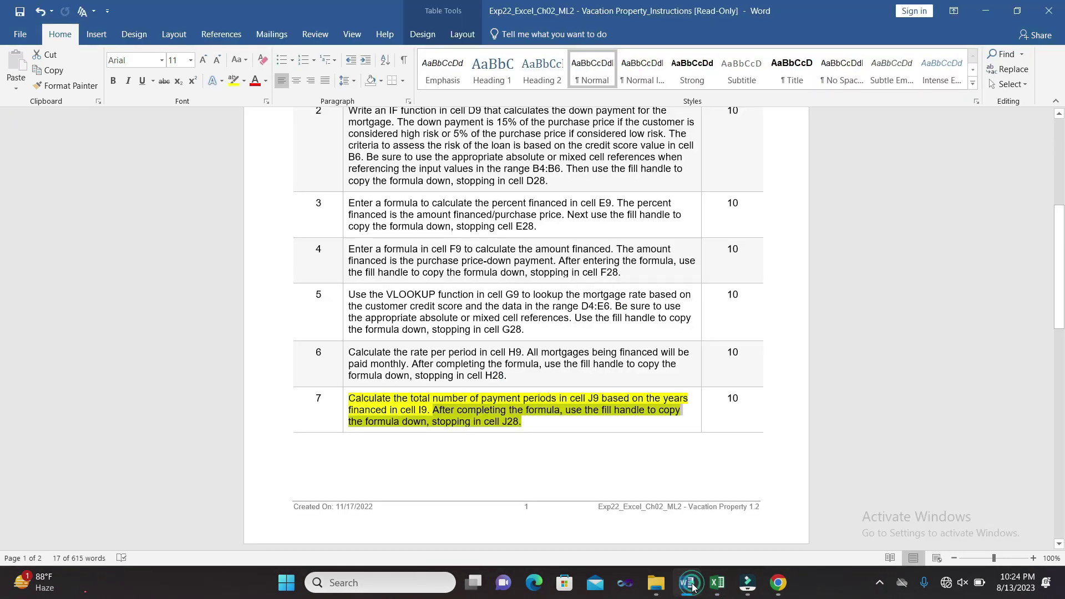
click(552, 420)
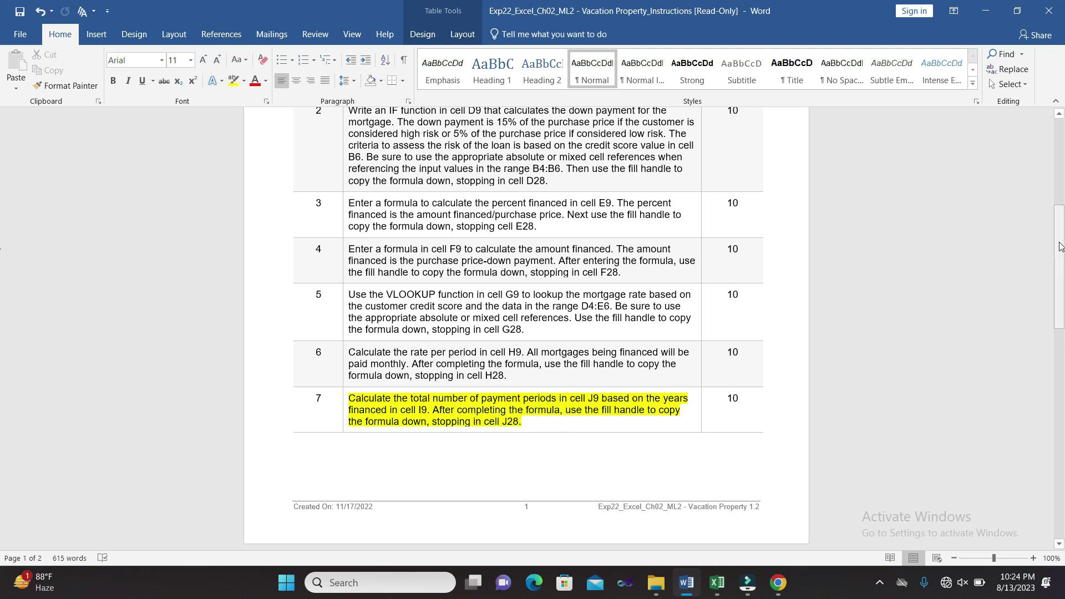
drag(1059, 251, 1062, 387)
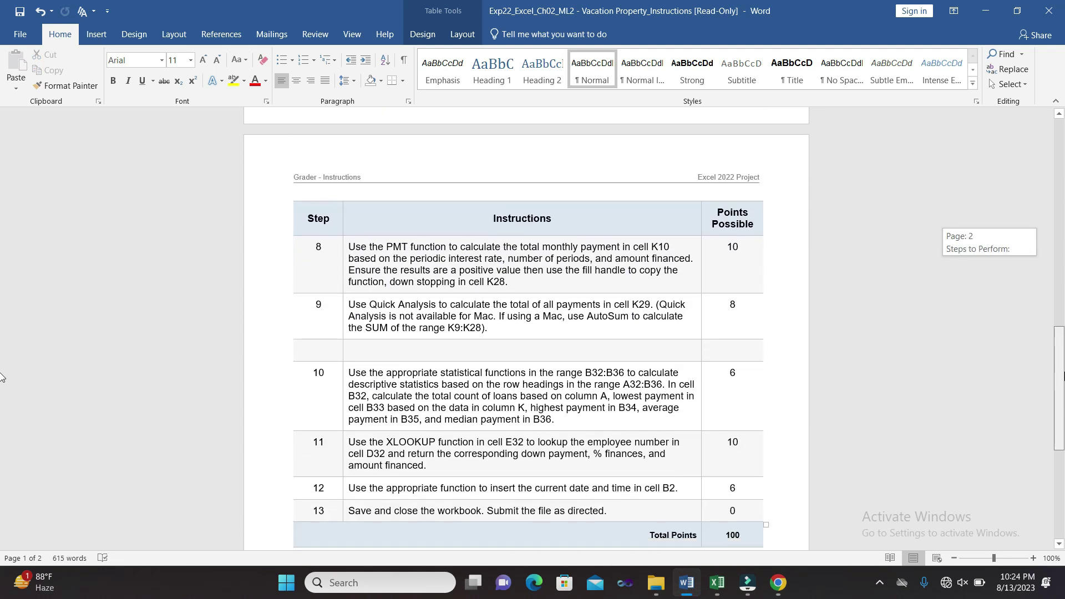